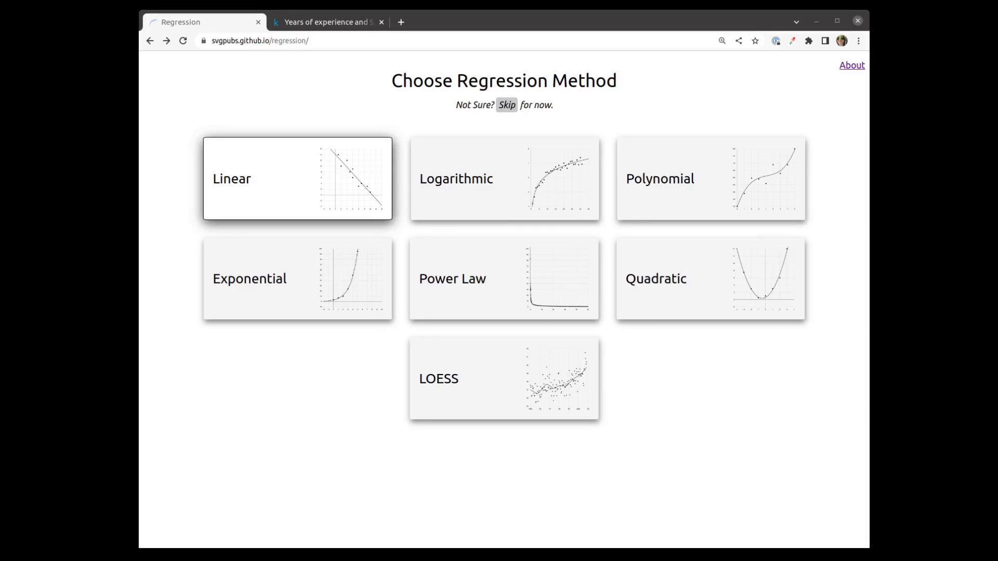
- Examine the YearsExperience and Salary columns of Salary_Data.csv on the Kaggle dataset page
click(766, 73)
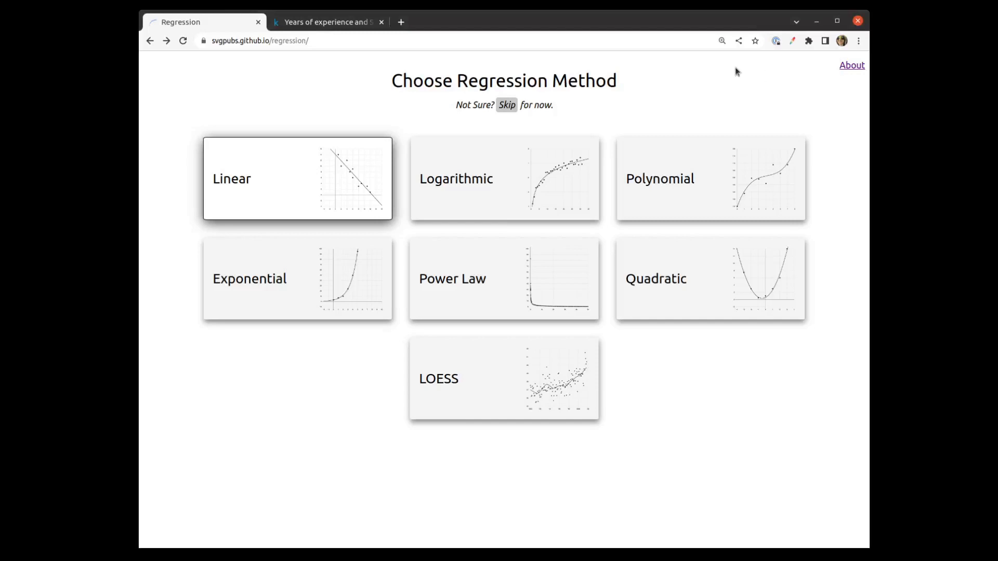
click(328, 22)
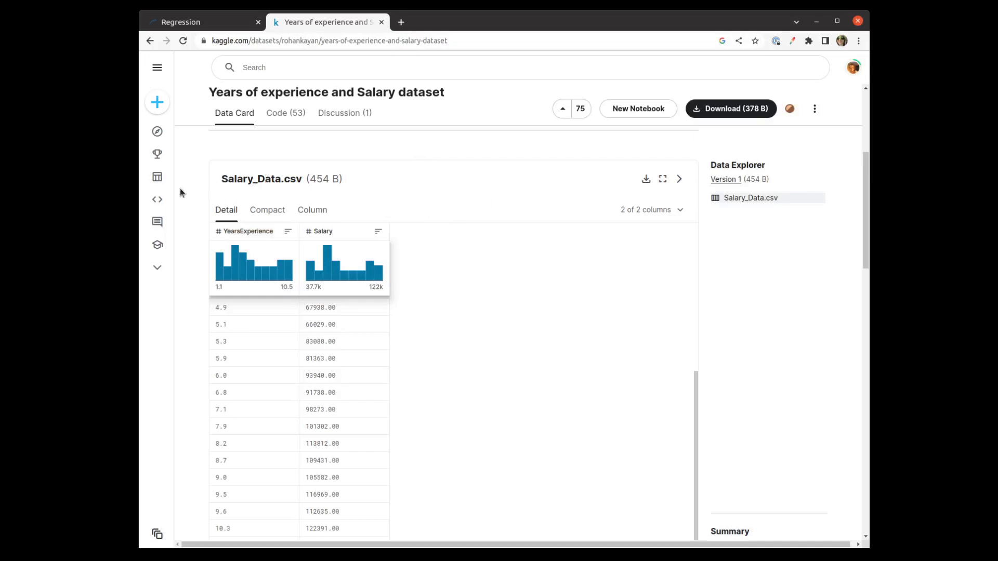
scroll(181, 190, down, 2)
scroll(247, 263, up, 5)
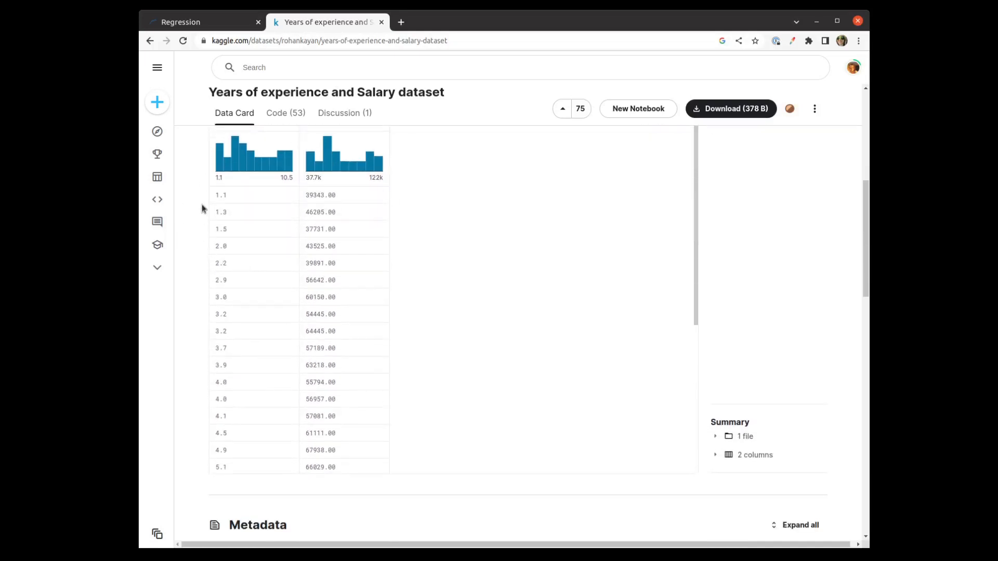
scroll(217, 195, up, 2)
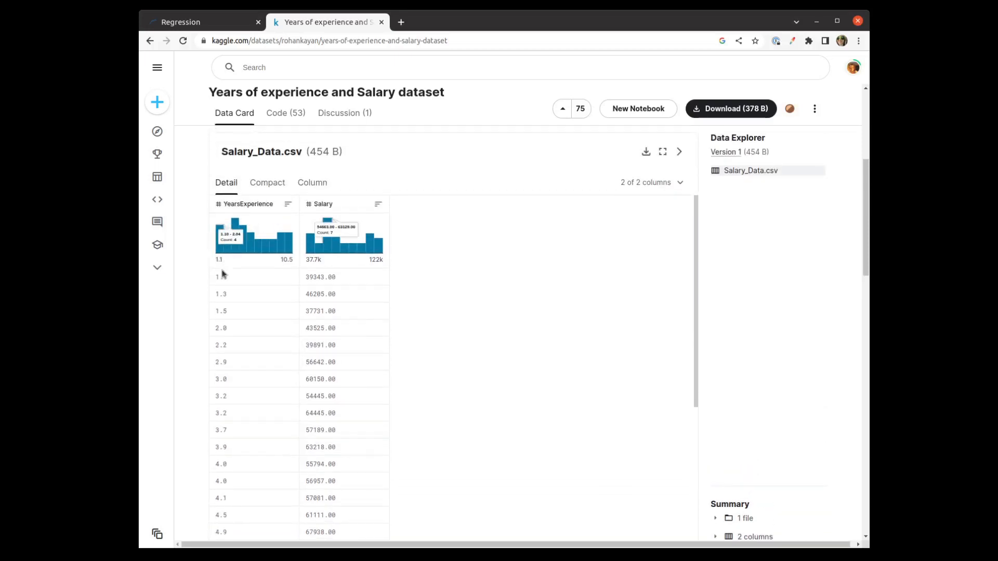
scroll(240, 283, down, 4)
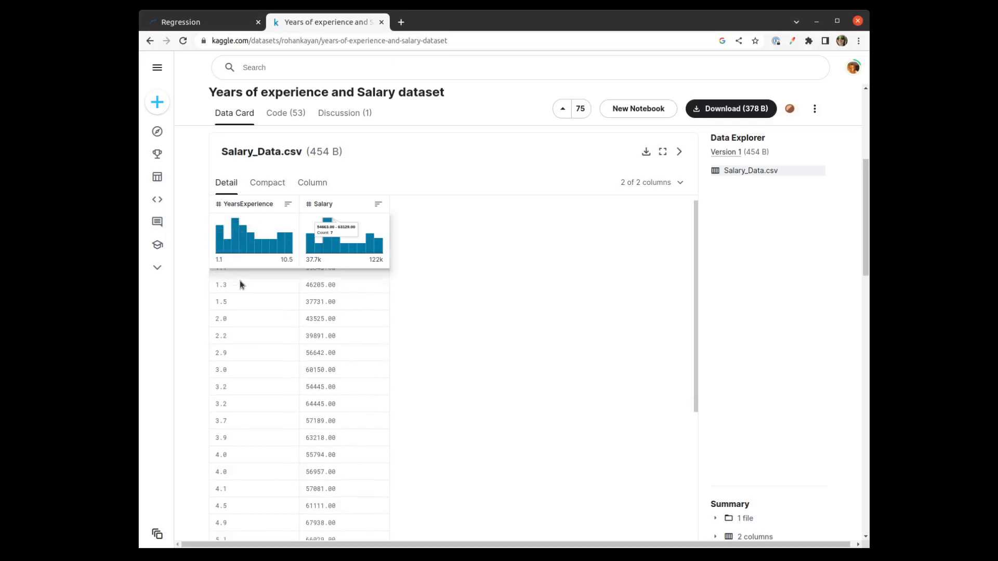
scroll(241, 283, down, 3)
scroll(249, 419, up, 4)
scroll(333, 364, up, 1)
scroll(332, 309, up, 2)
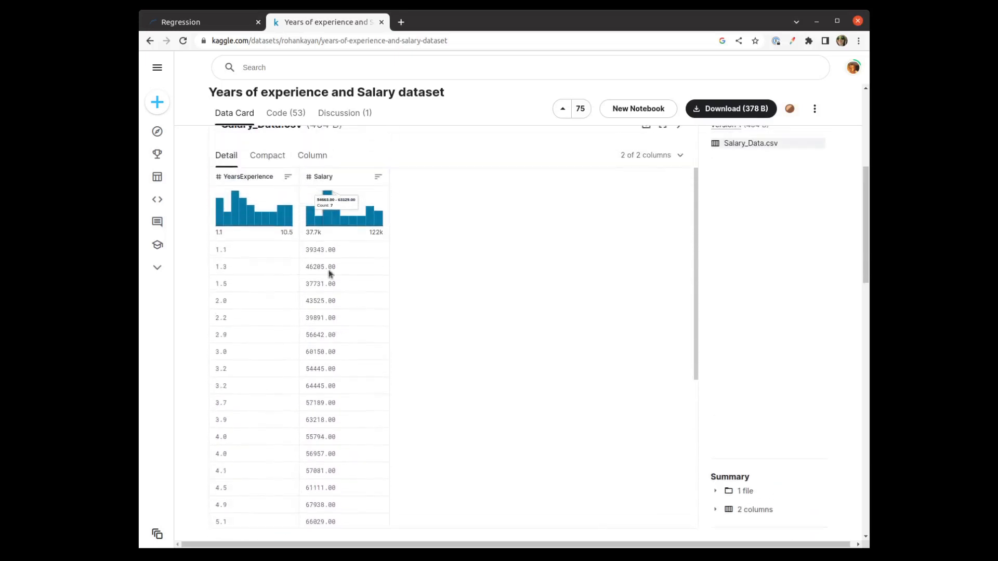
scroll(343, 317, down, 5)
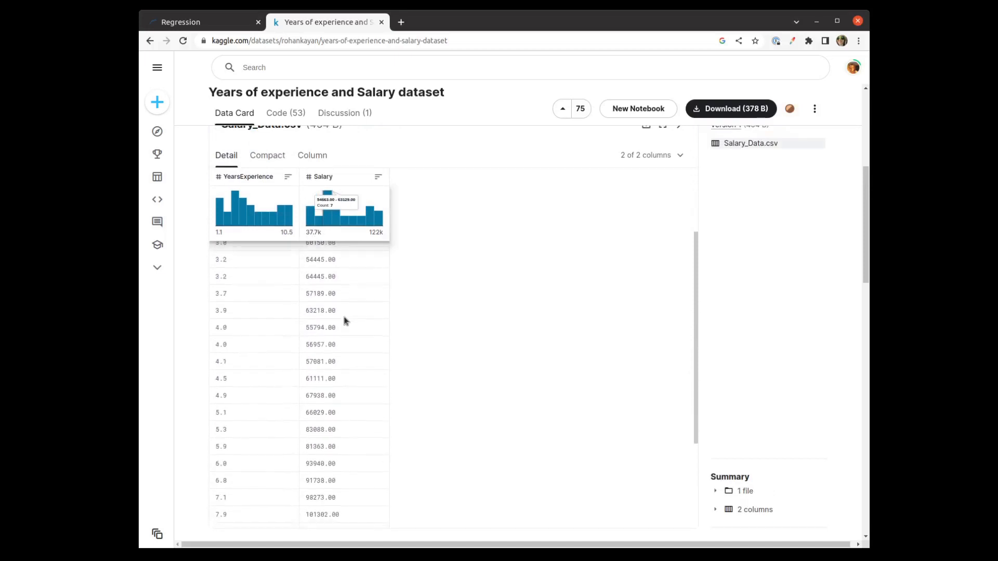
scroll(350, 492, up, 3)
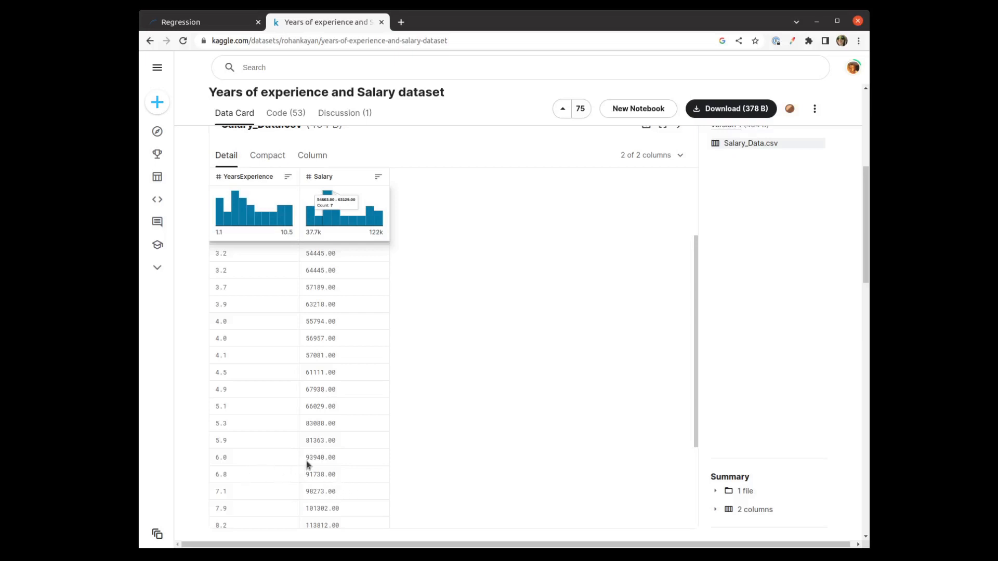
scroll(270, 464, up, 3)
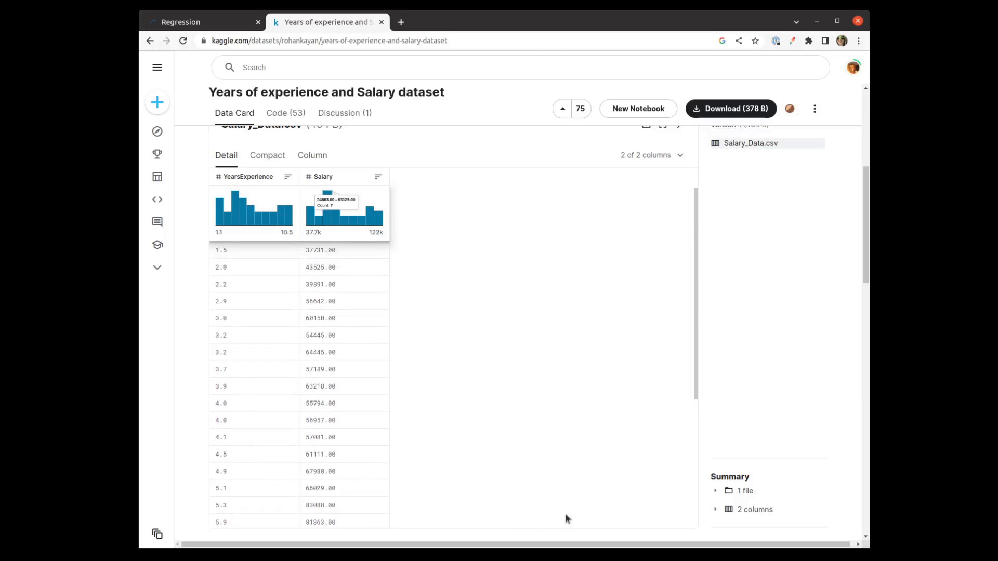
- Return to the Regression site, choose the Linear method and select a Single regression
key(ctrl+Tab)
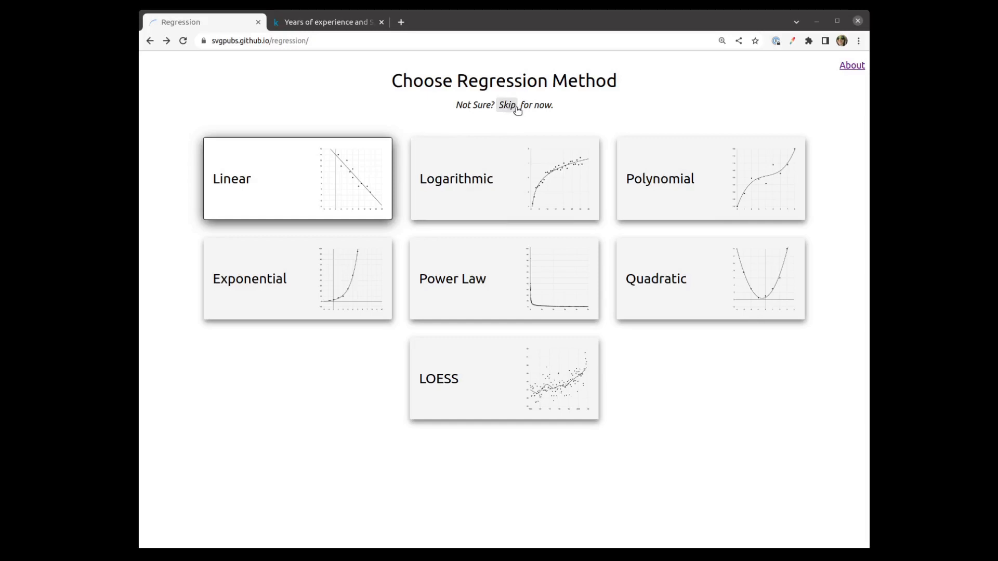
click(323, 180)
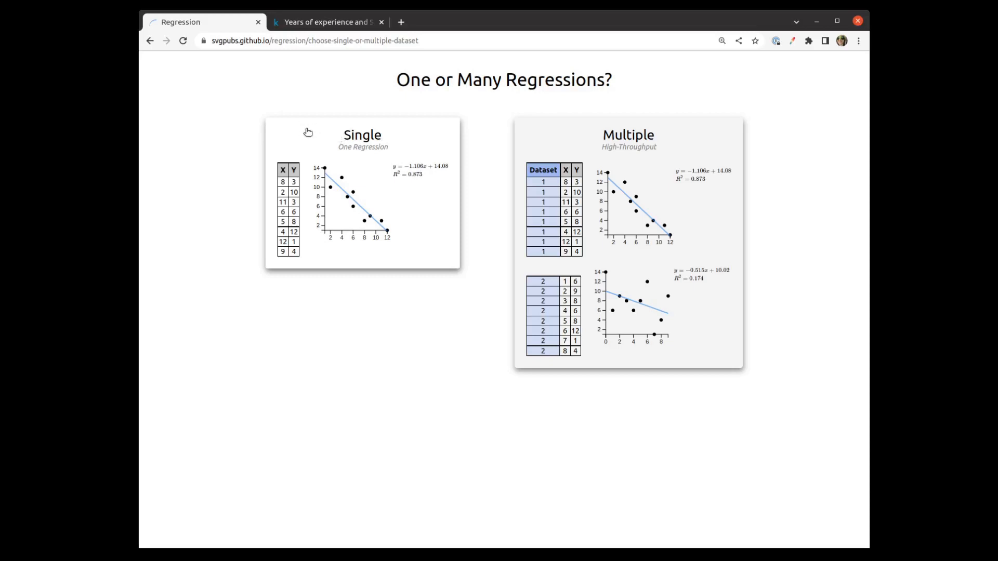
click(395, 191)
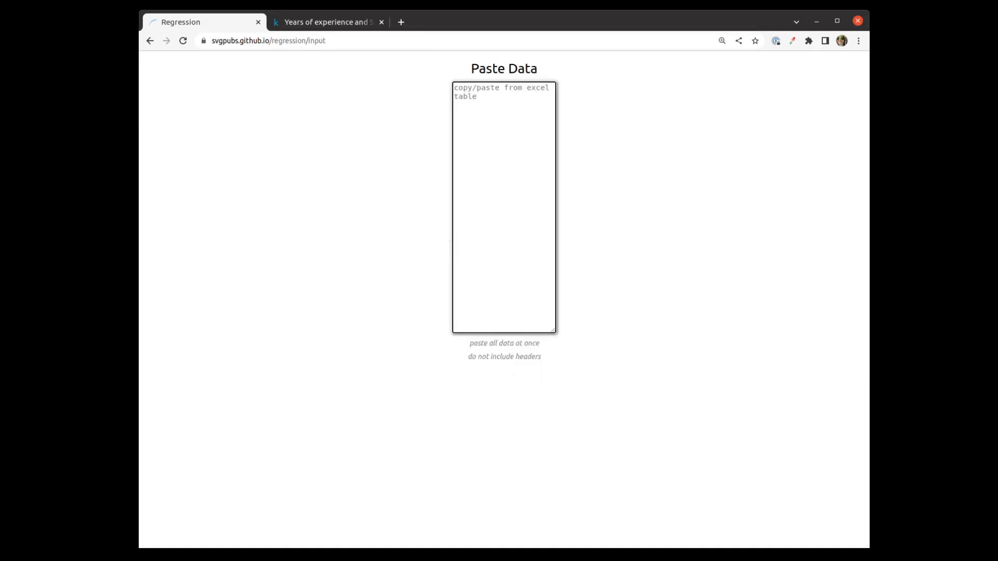
- Enlarge the data input page and read its instructions about pasting all data at once without headers
key(alt+Tab)
key(alt+Tab)
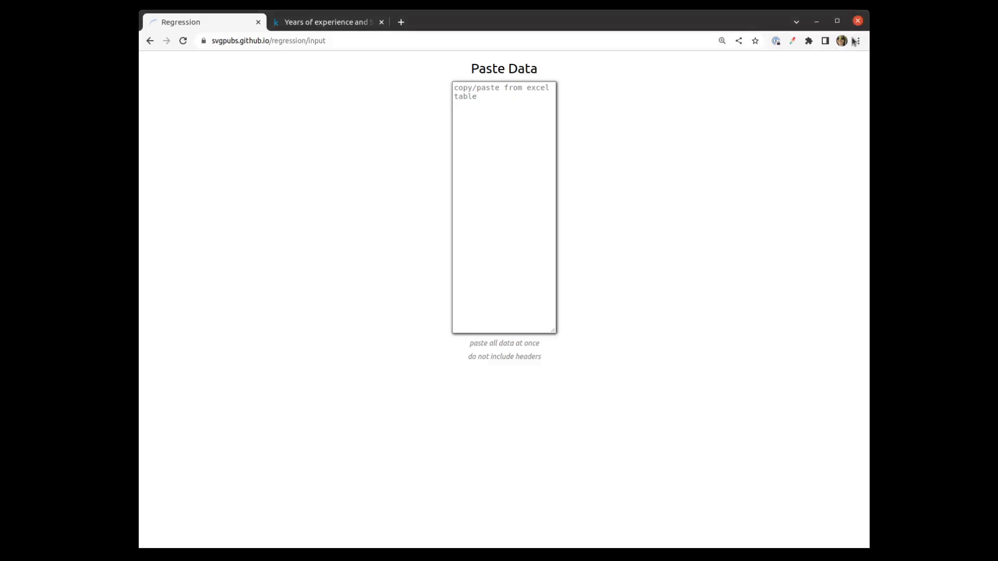
key(ctrl+plus)
key(ctrl+plus)
key(ctrl+plus)
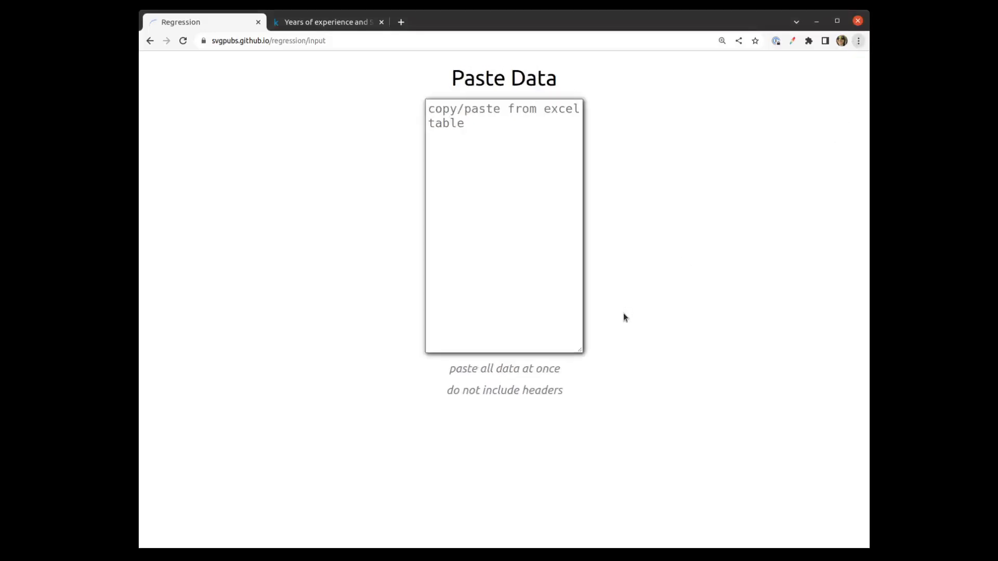
click(462, 128)
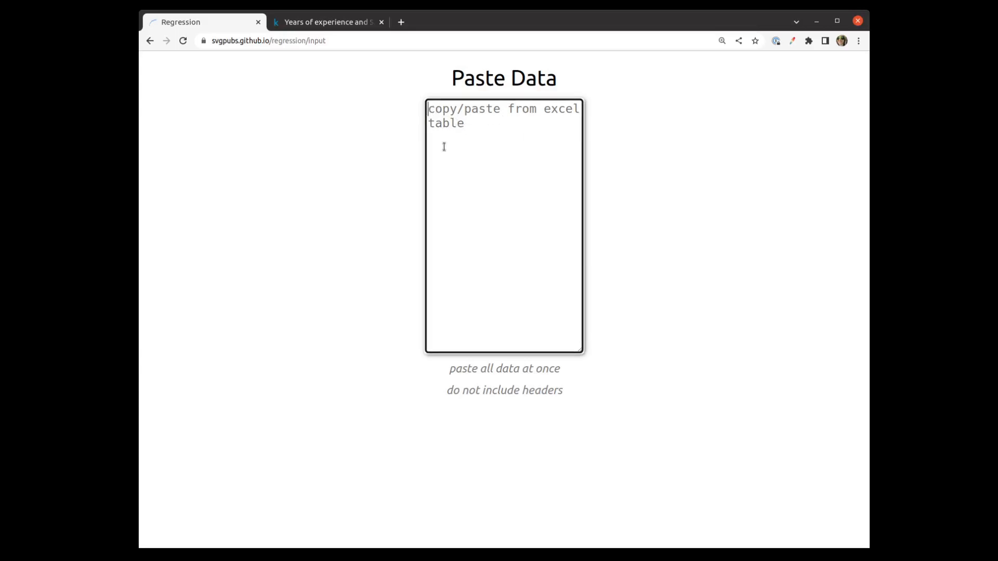
drag(449, 368, 570, 367)
click(572, 367)
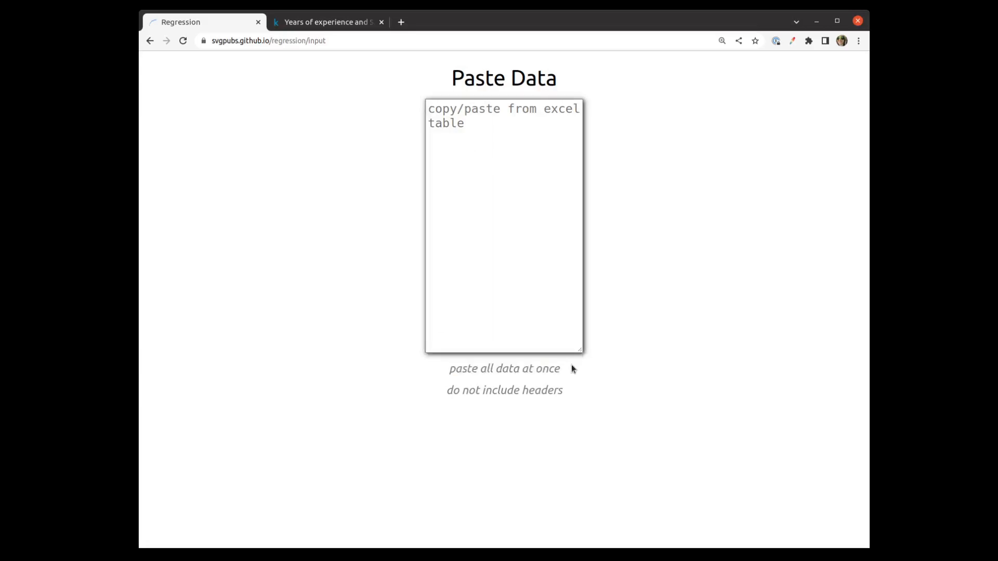
- Try entering the invalid text "sdfas" as data, dismiss the error and erase the input
click(477, 164)
text(sdfas)
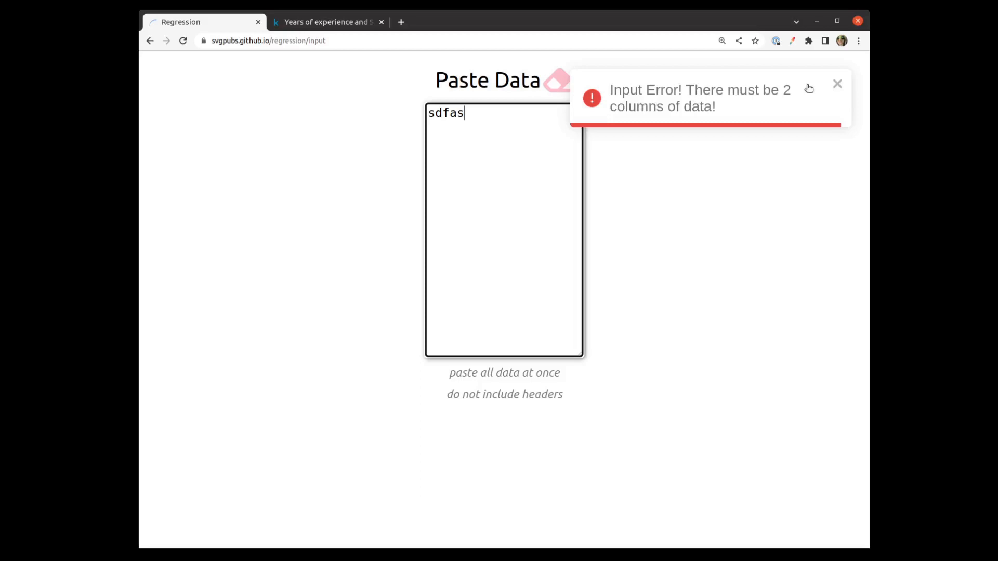
click(845, 84)
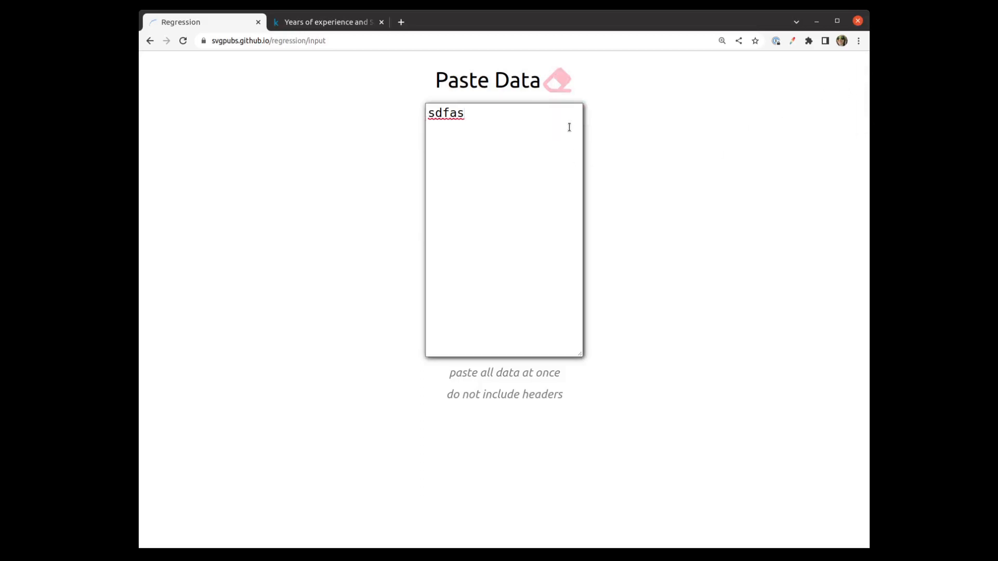
click(554, 85)
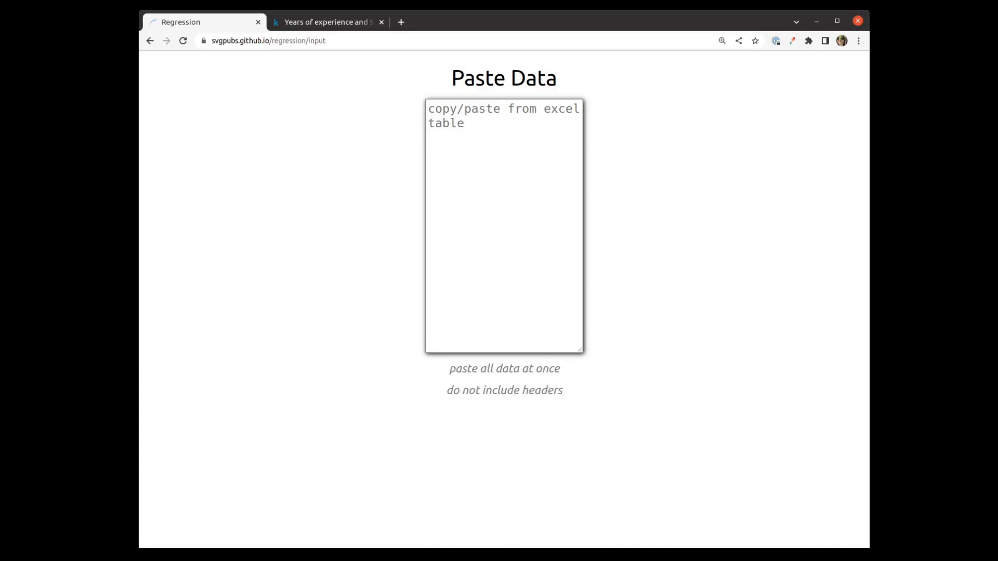
- Copy cells A2:B31 from the Salary_Data spreadsheet, without headers, and paste them into the Regression site's data box
key(alt+Tab)
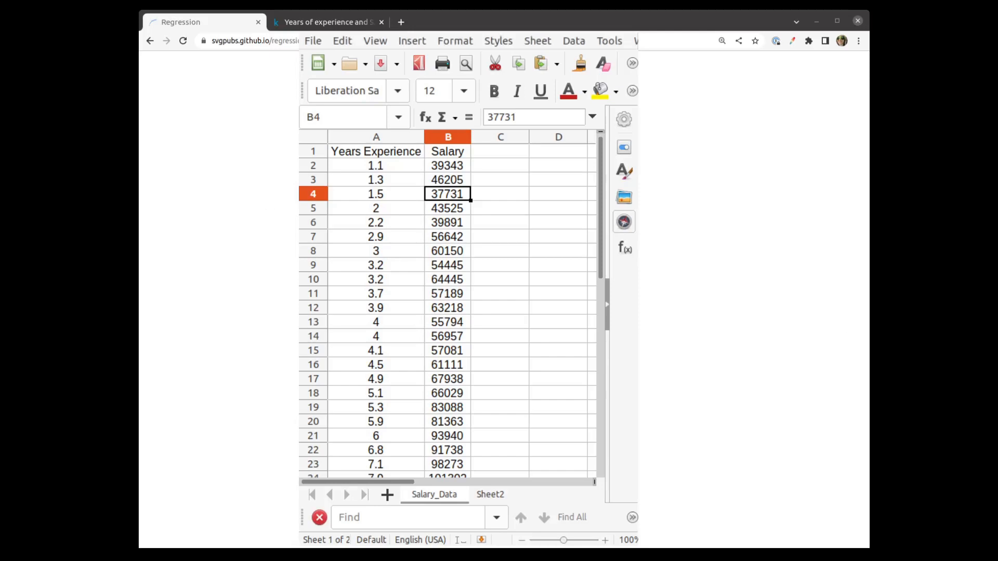
click(436, 279)
click(387, 165)
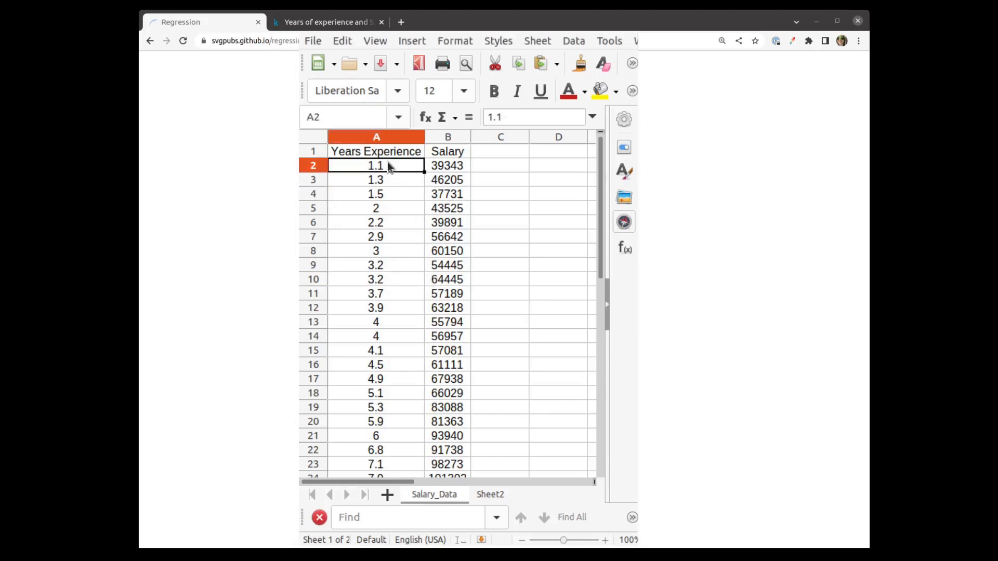
scroll(410, 176, down, 4)
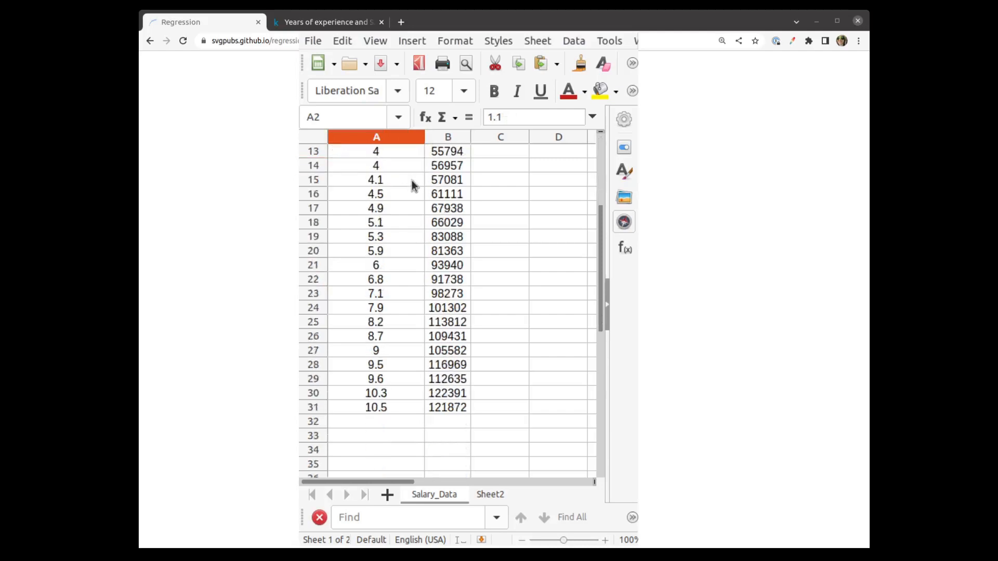
click(454, 407)
scroll(457, 400, up, 4)
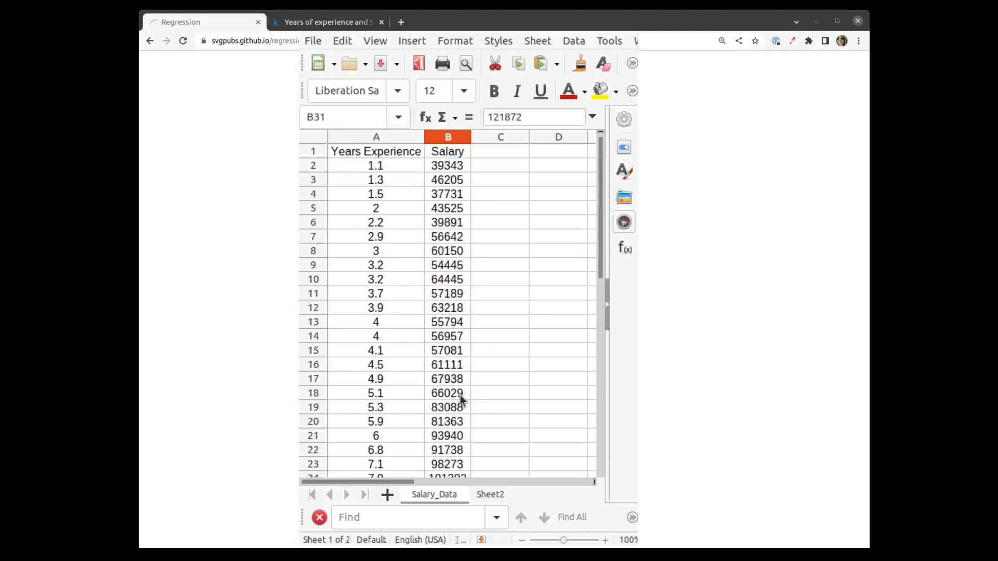
shift+click(350, 162)
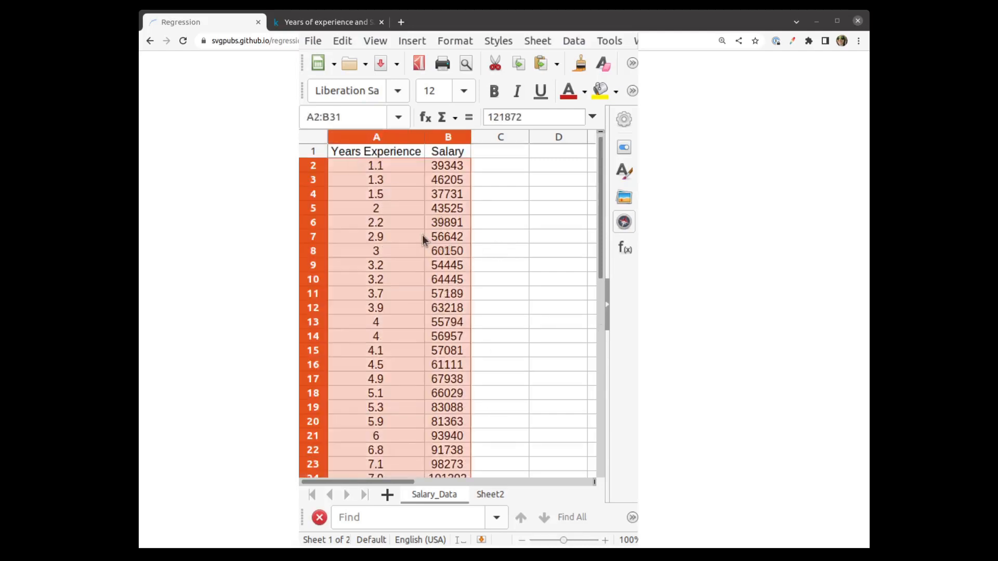
key(ctrl+c)
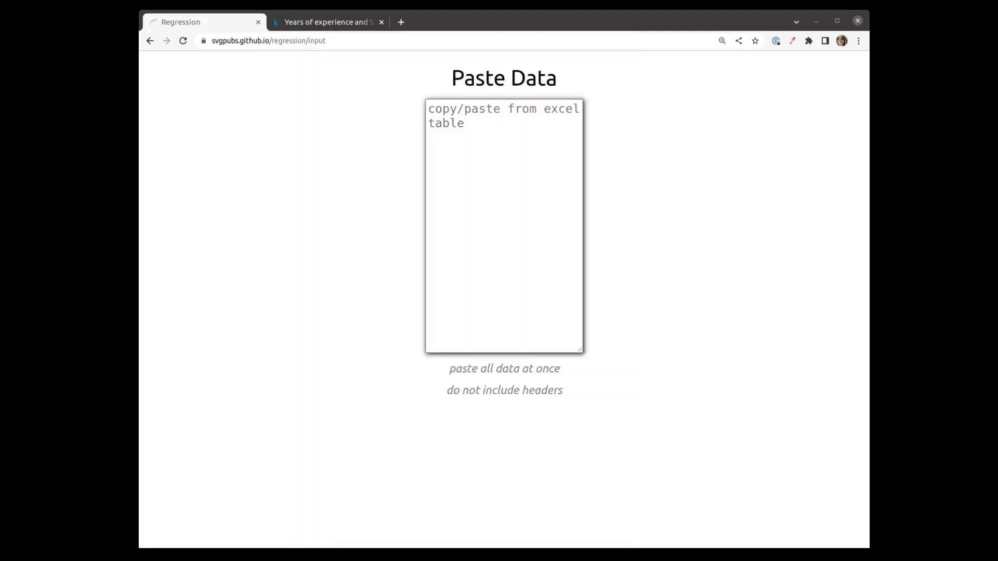
click(490, 185)
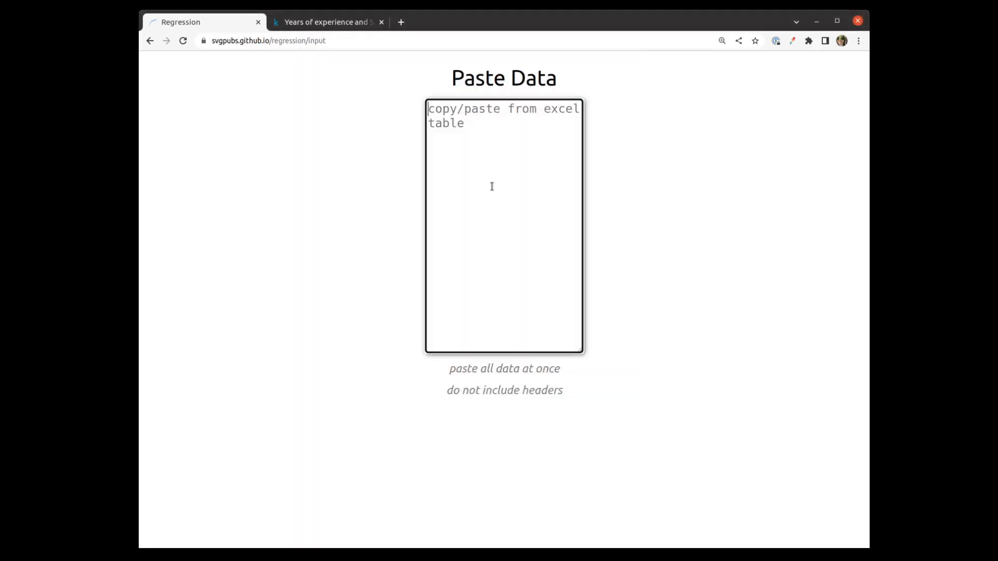
key(ctrl+v)
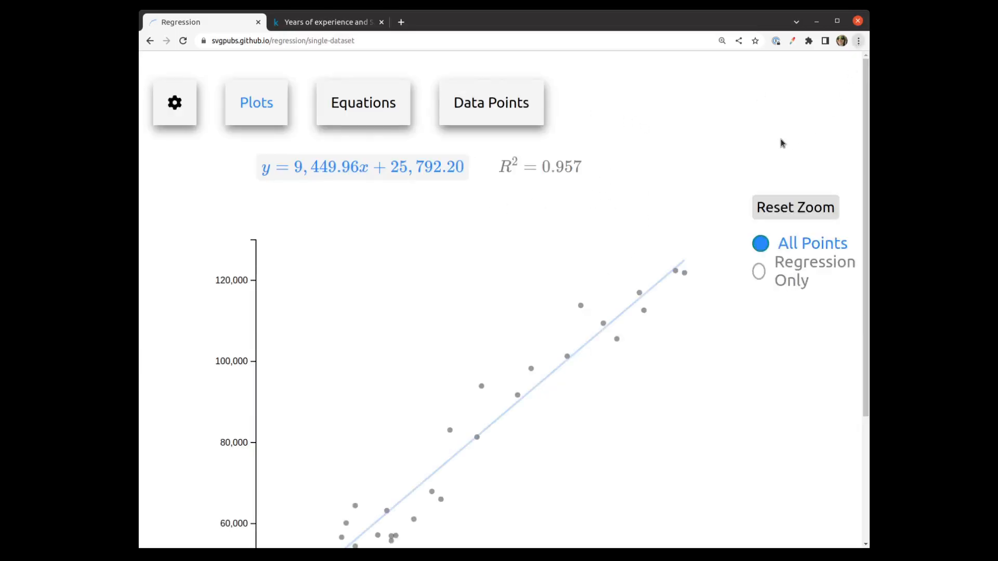
- Reduce the page zoom and narrow the browser window around the plot, and examine the regression equation and R² value
key(ctrl+minus)
key(ctrl+minus)
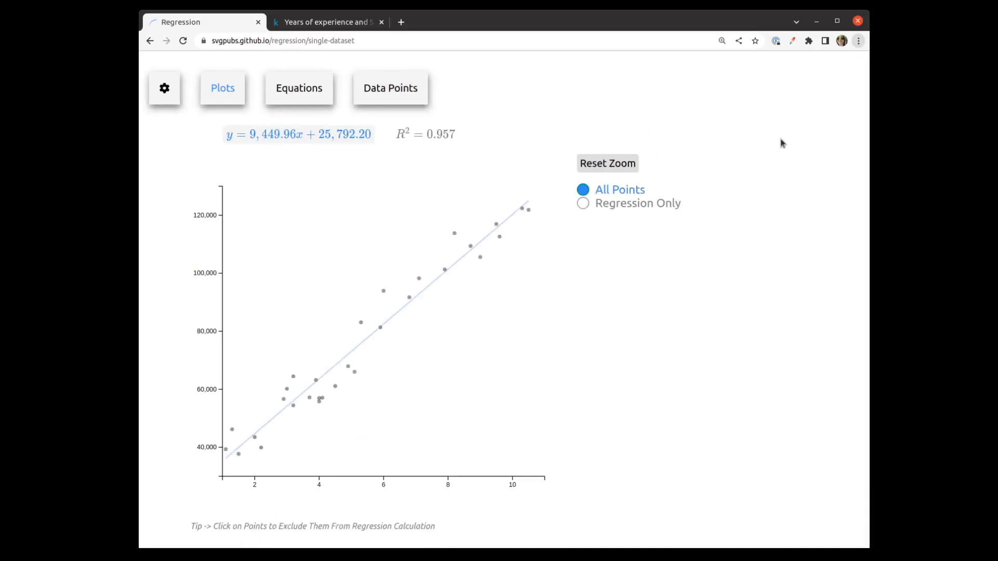
key(ctrl+minus)
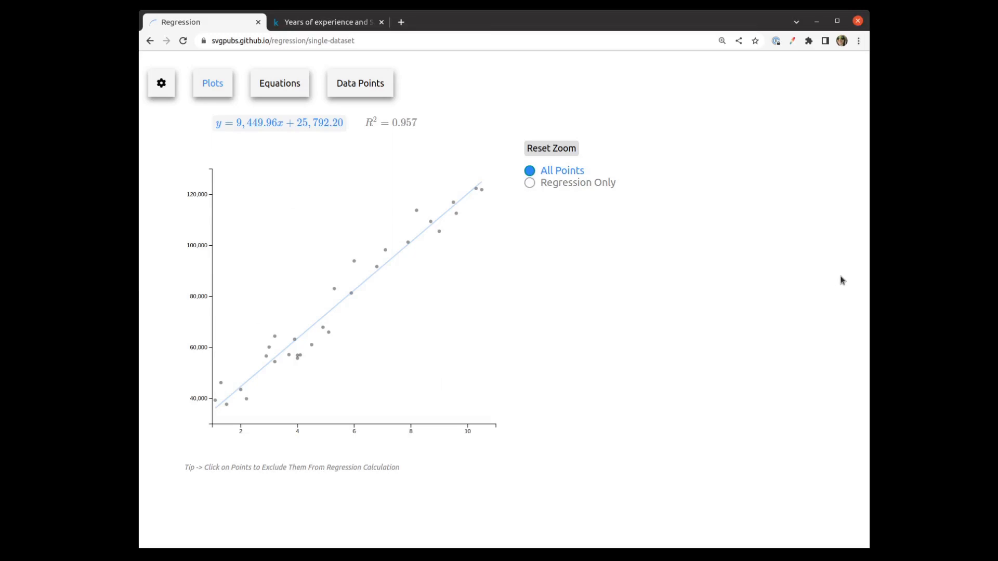
drag(868, 273, 729, 282)
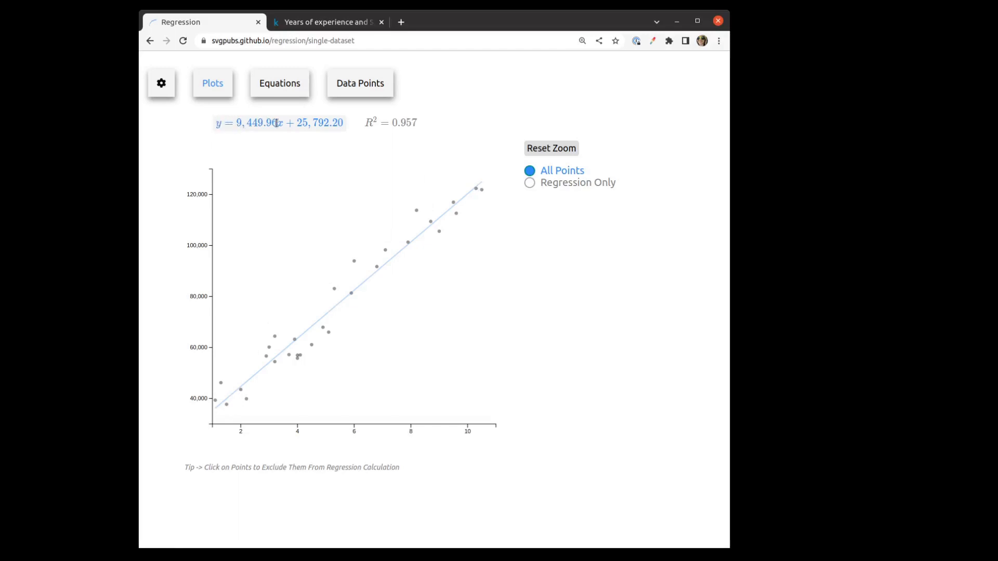
drag(278, 124, 281, 123)
drag(379, 120, 416, 125)
- Explore the regression plot by panning and zooming it, and restore its default zoom
drag(343, 301, 345, 300)
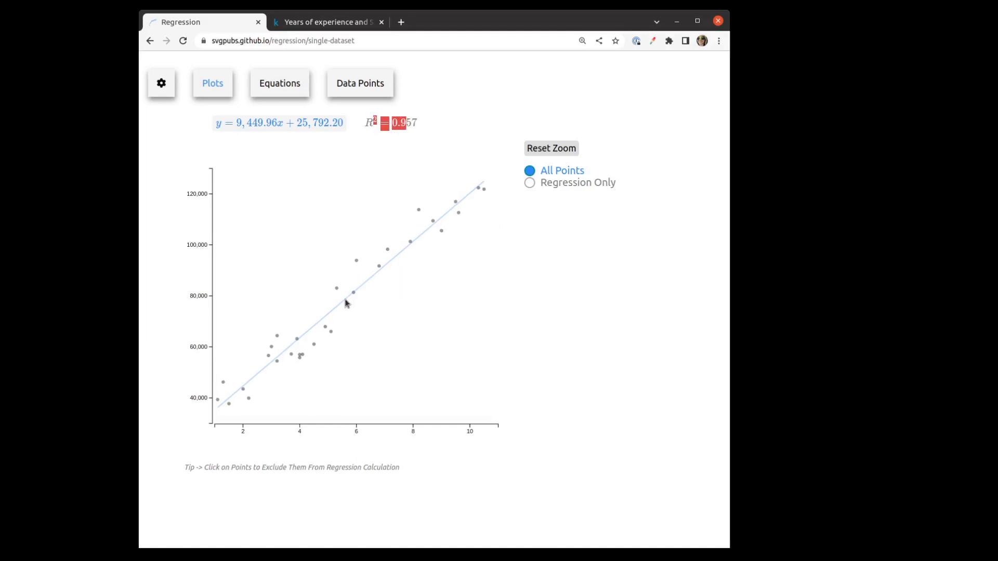
scroll(285, 378, up, 5)
drag(267, 275, 186, 434)
scroll(381, 241, down, 3)
drag(352, 296, 356, 303)
drag(417, 309, 452, 269)
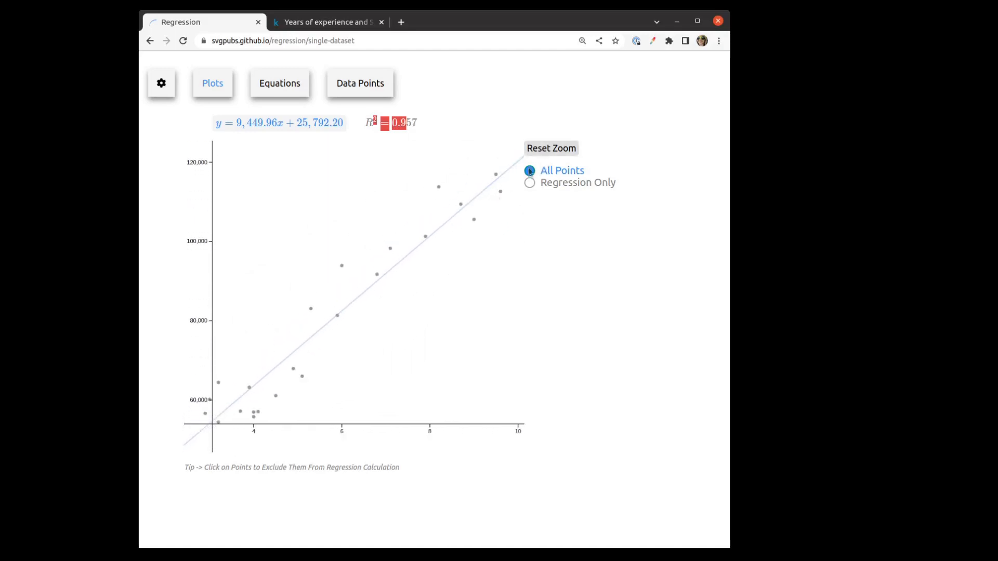
click(560, 148)
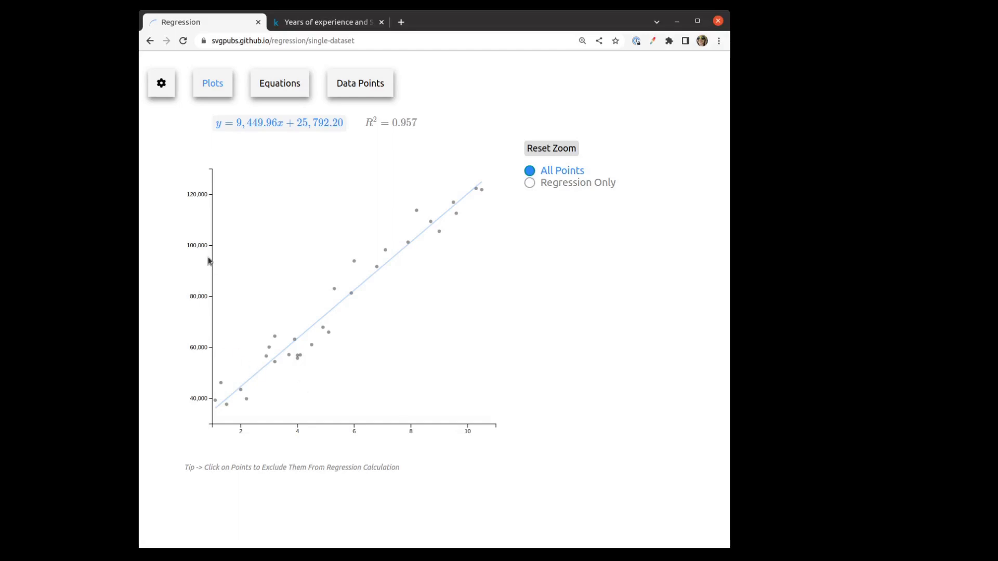
- Examine the tip below the plot about excluding points from the regression calculation
drag(190, 468, 408, 473)
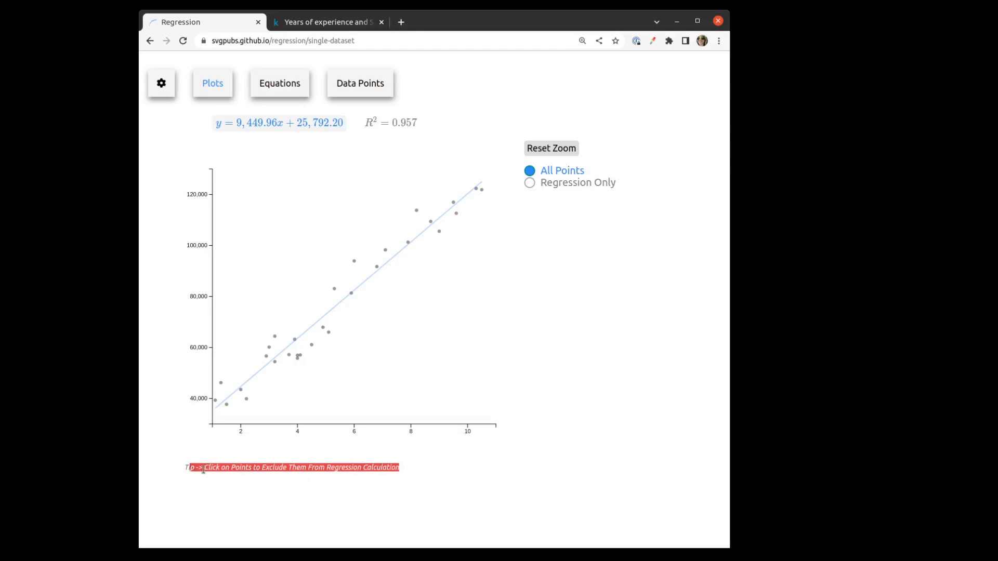
click(247, 466)
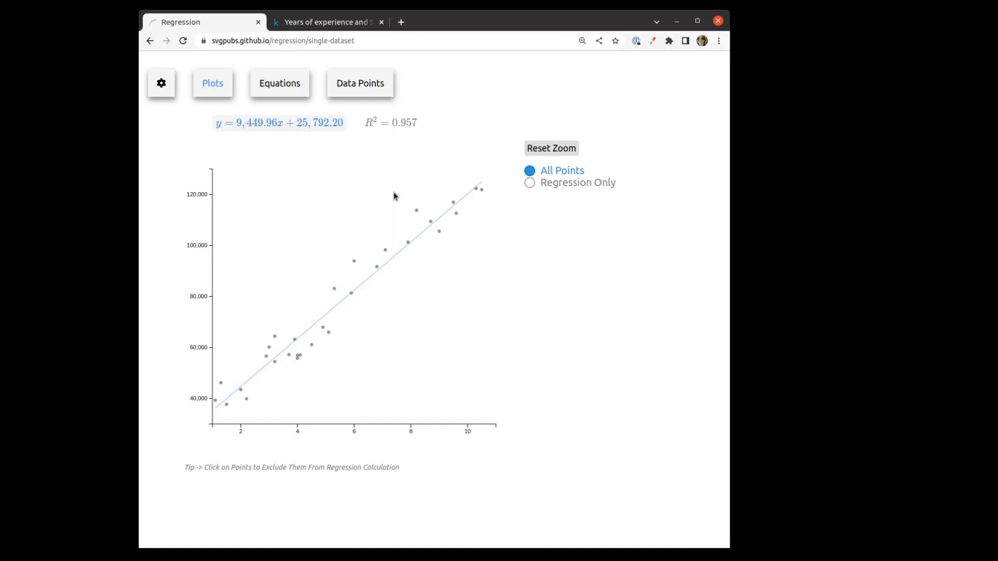
- Exclude the outlying data point near x = 8.2 from the regression calculation, and include it again
click(417, 211)
click(416, 211)
click(416, 211)
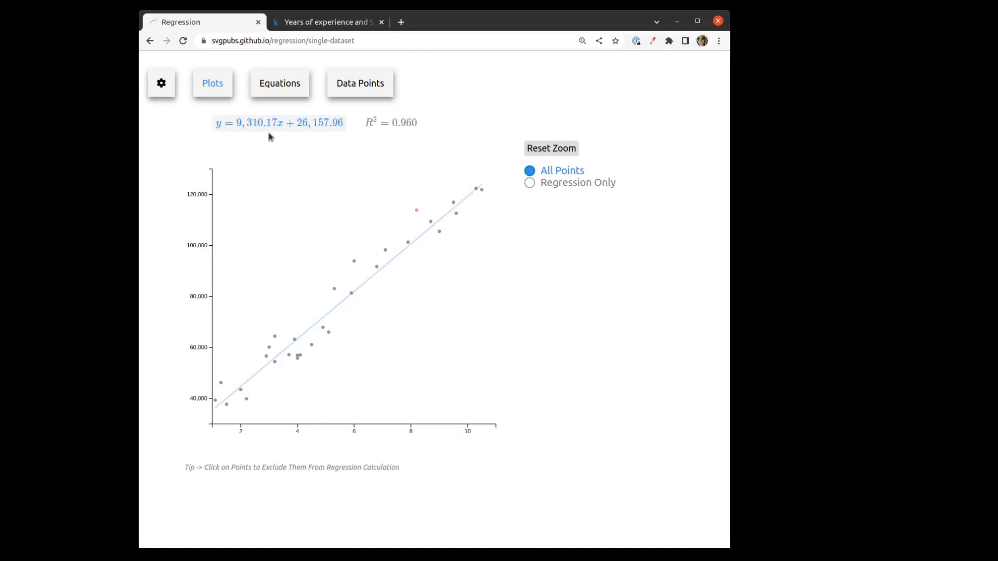
click(417, 211)
click(417, 211)
click(416, 211)
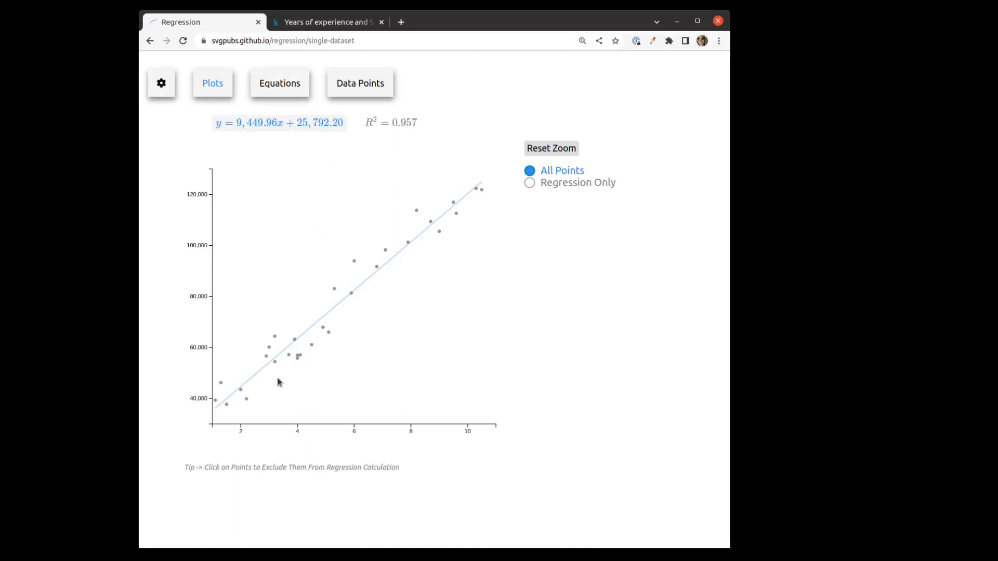
- Examine the equations table, matching the linear equation's slope and intercept with coefficients a and b
click(301, 87)
drag(274, 140, 553, 135)
click(555, 141)
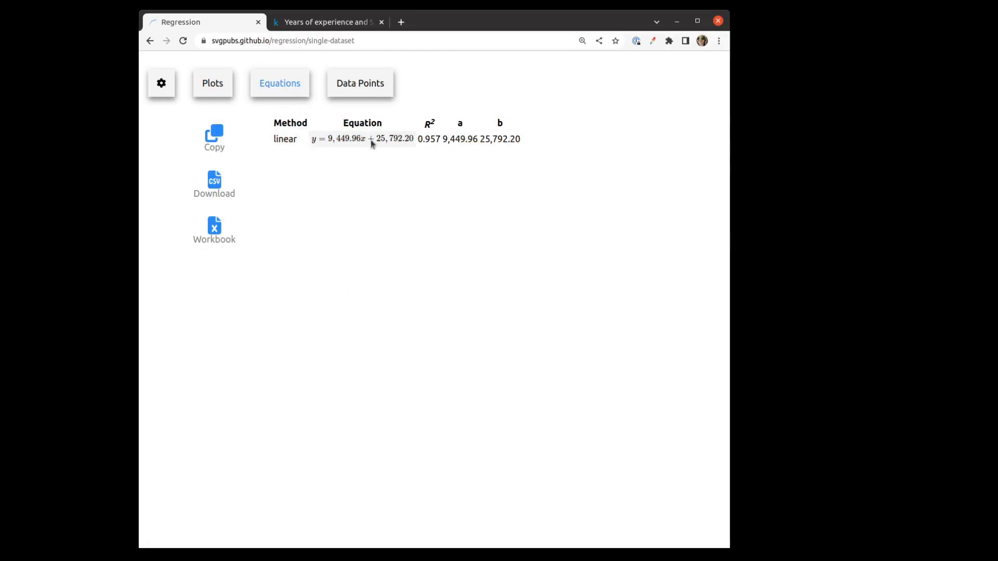
drag(443, 139, 477, 140)
click(330, 138)
drag(329, 138, 368, 137)
drag(479, 139, 520, 139)
drag(380, 139, 410, 138)
click(344, 162)
drag(528, 138, 289, 160)
click(418, 156)
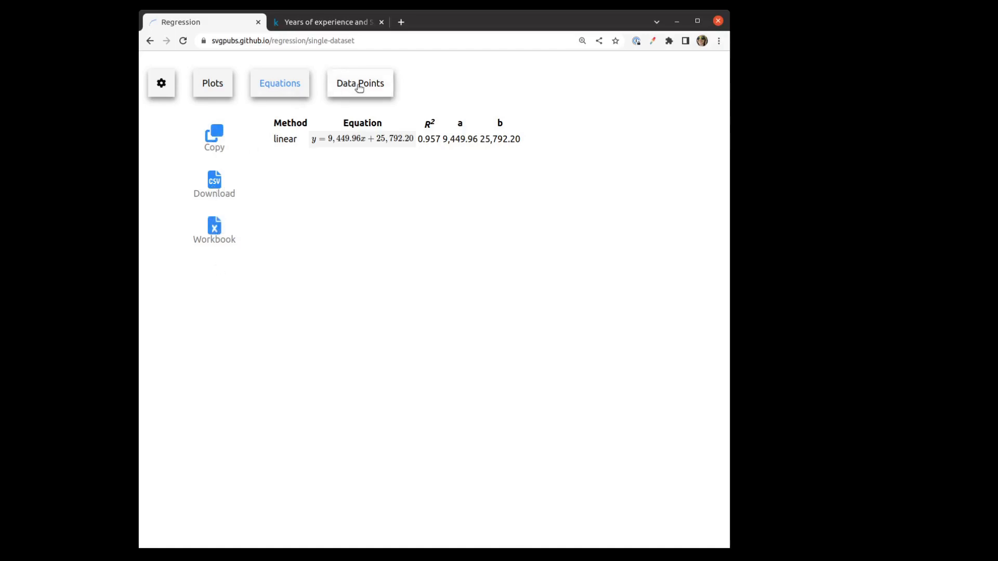
- Examine the data points table, comparing actual Y with regression Y at X = 3 and relating the values to the plotted line
click(371, 95)
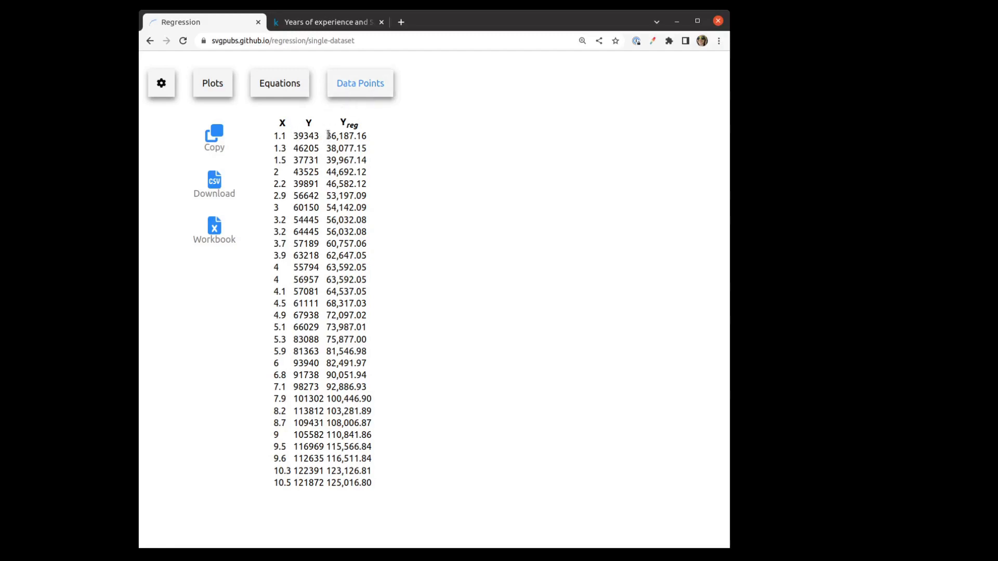
drag(329, 136, 344, 316)
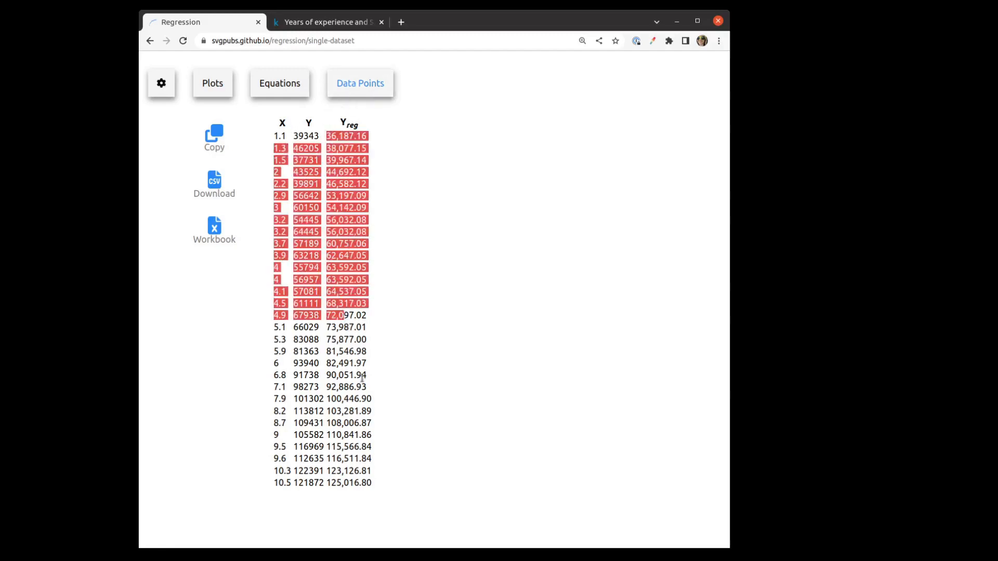
drag(367, 375, 333, 375)
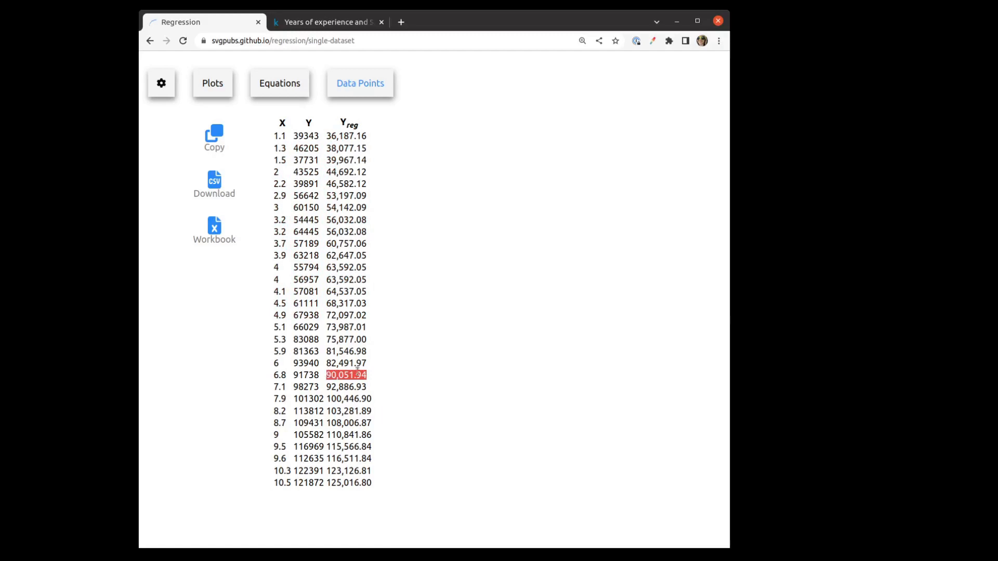
click(281, 92)
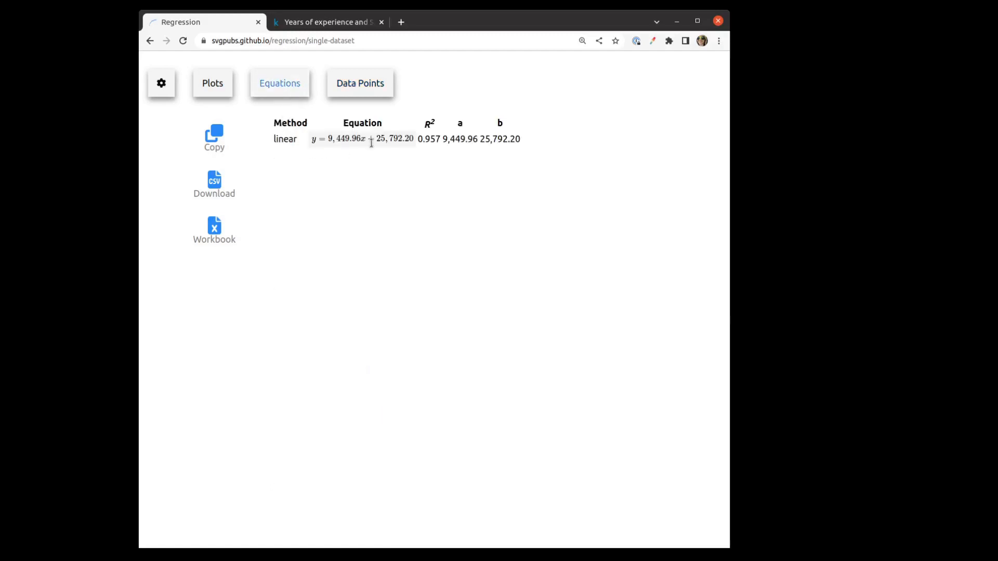
click(353, 95)
double_click(276, 207)
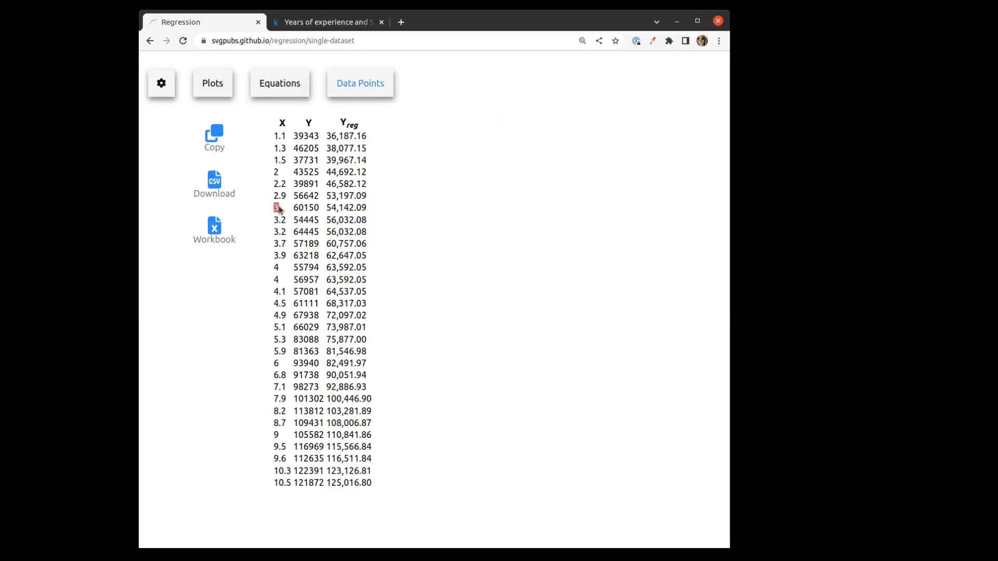
drag(327, 208, 371, 211)
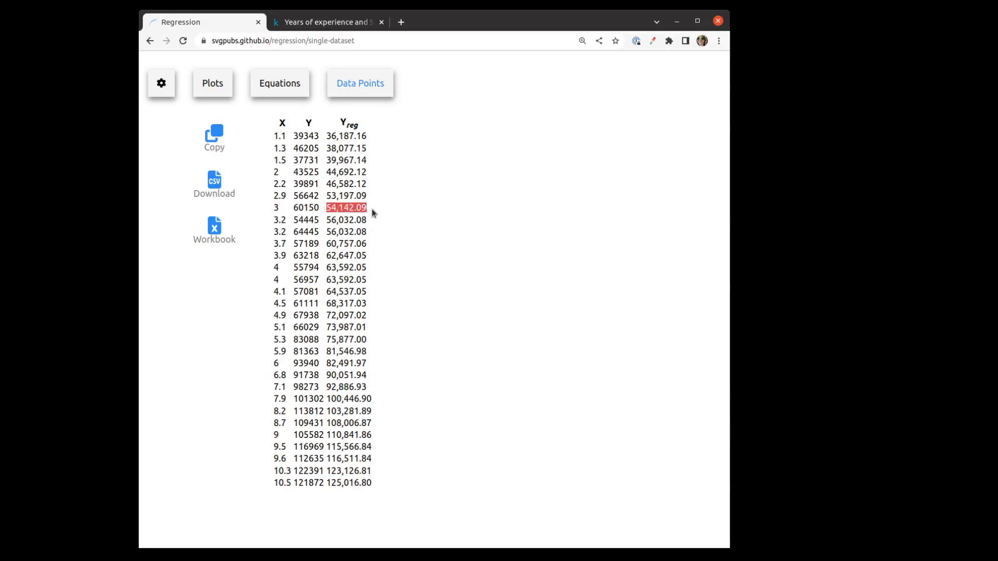
click(333, 210)
drag(309, 208, 349, 208)
click(215, 84)
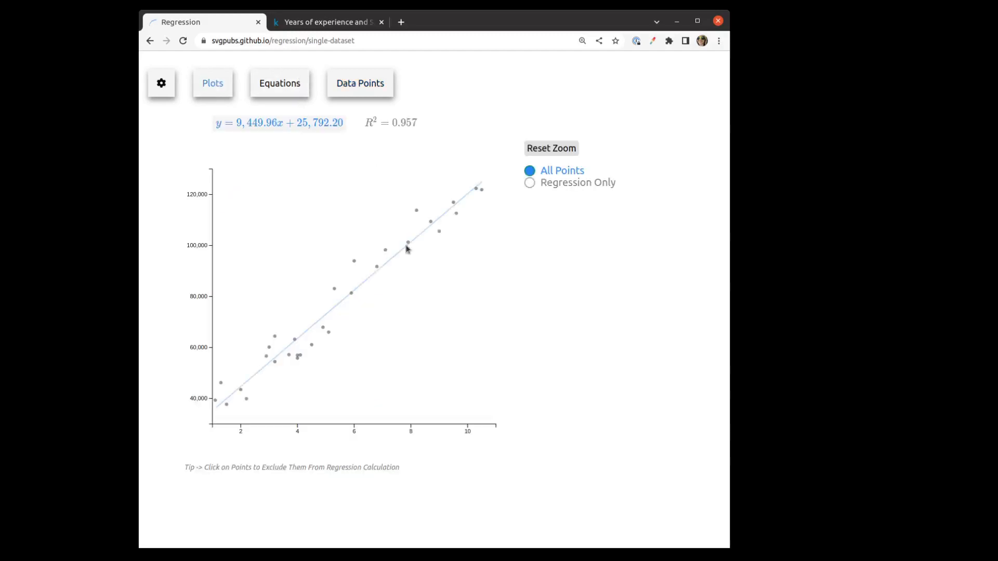
click(358, 87)
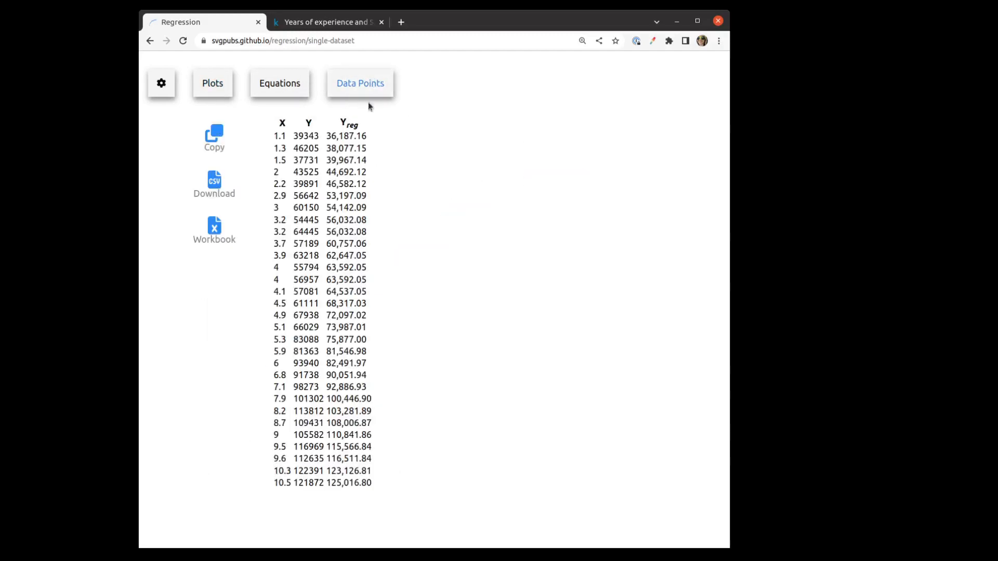
click(229, 87)
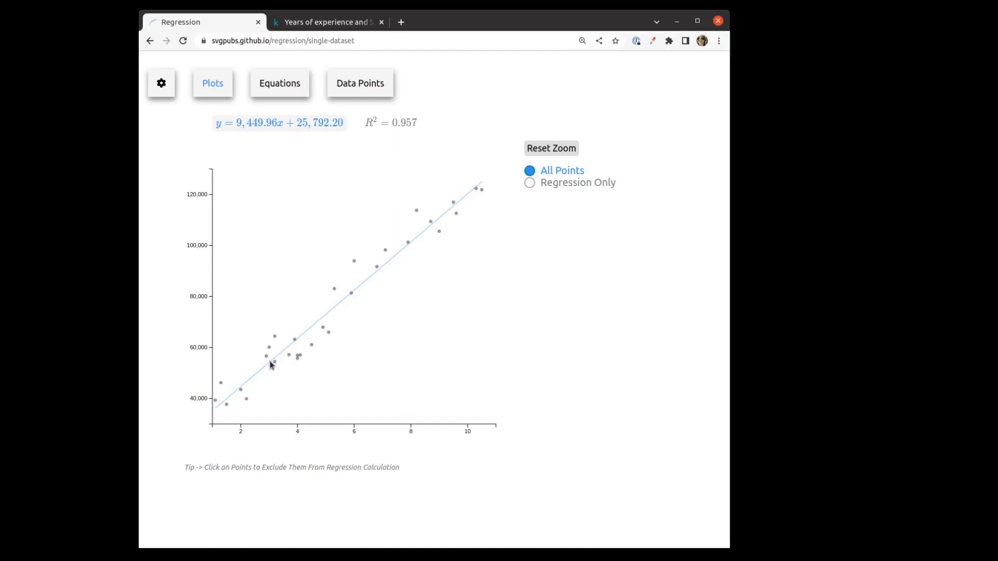
click(360, 84)
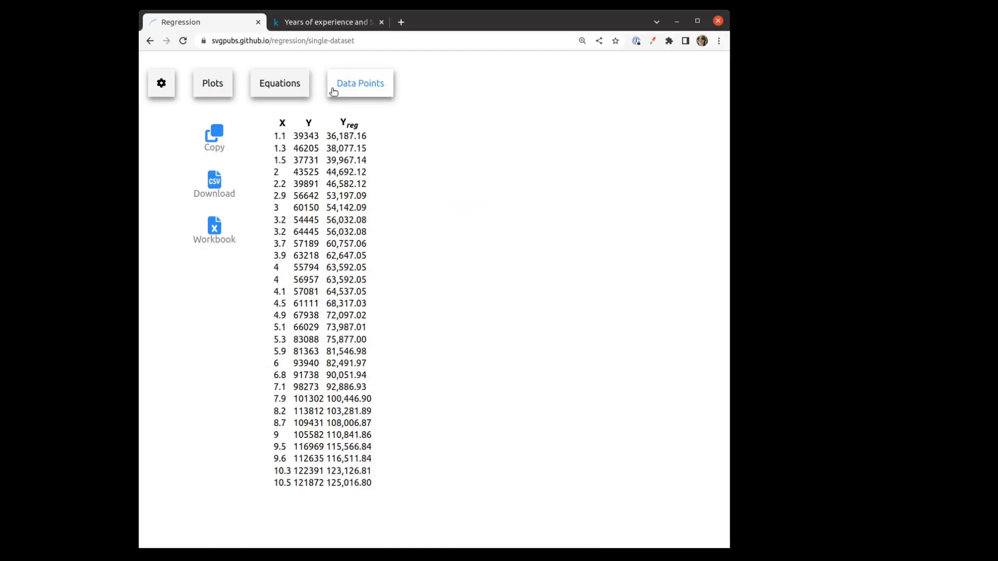
- Copy the data points table and paste it at cell A1 of a new sheet before Sheet2 in the LibreOffice Calc workbook
click(217, 136)
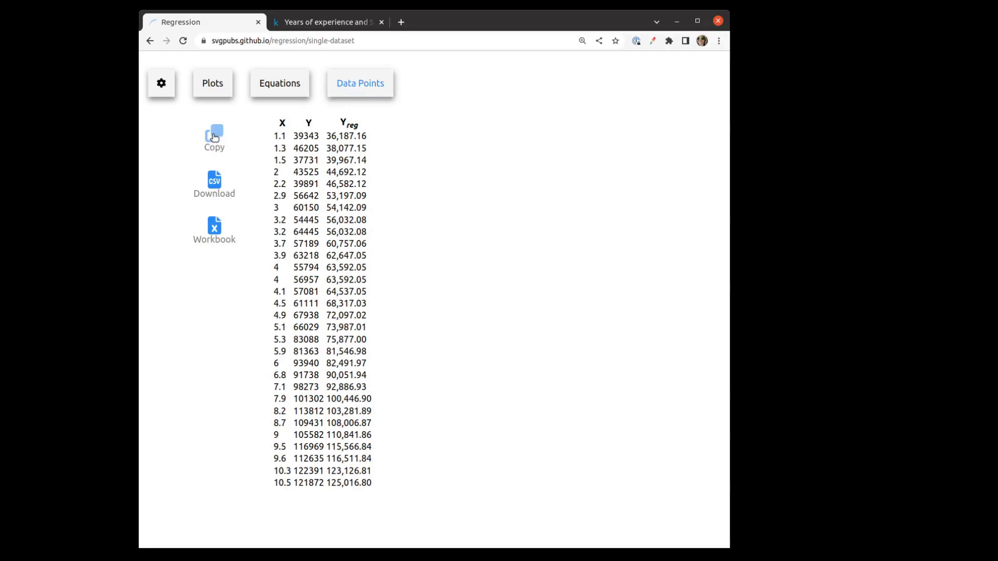
key(alt+Tab)
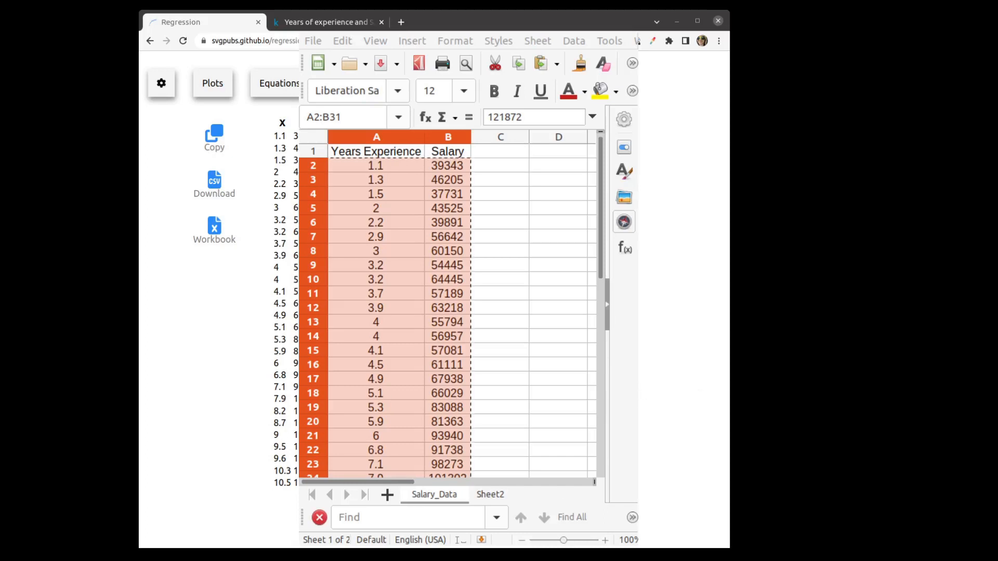
click(496, 494)
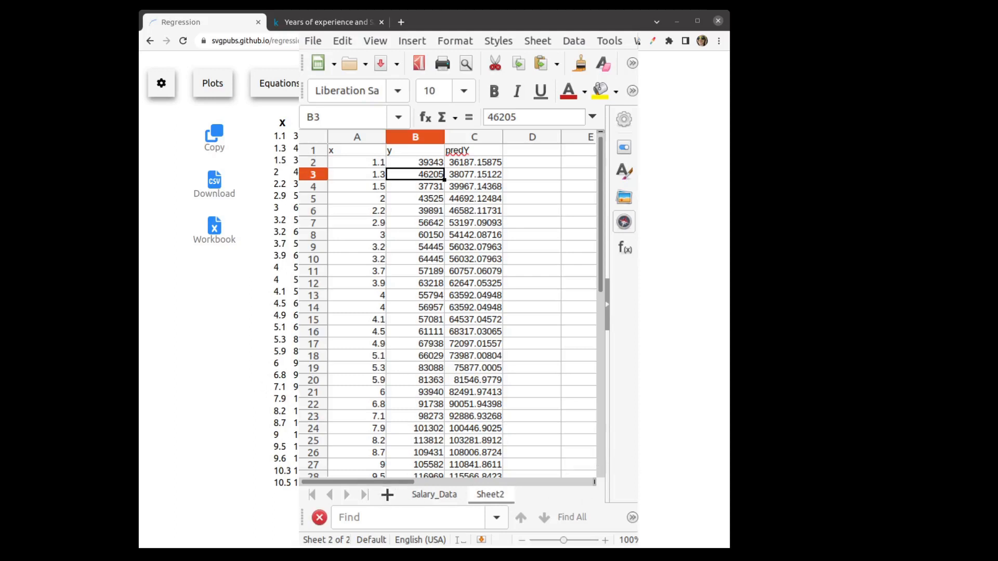
click(475, 318)
drag(463, 296, 460, 288)
click(340, 149)
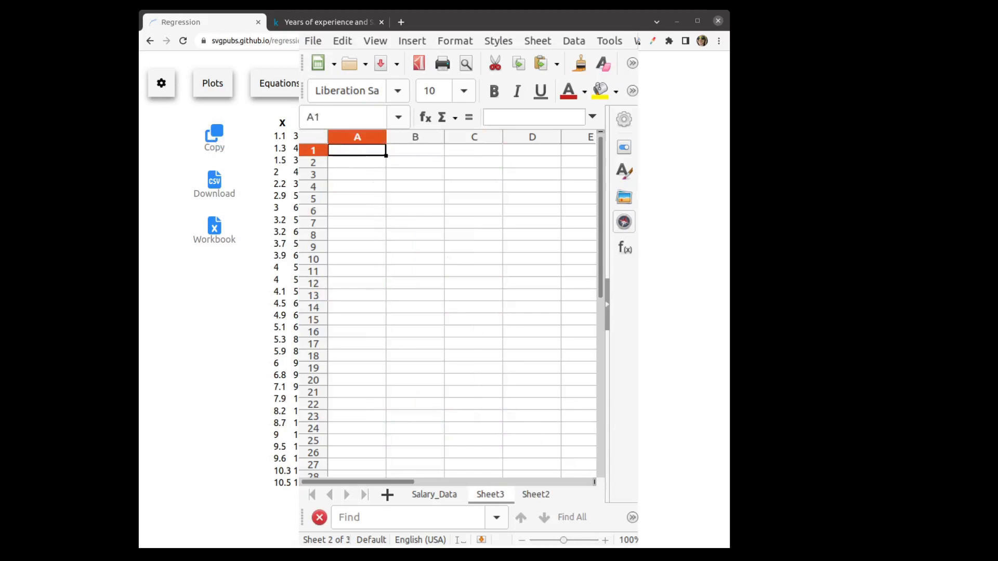
key(ctrl+v)
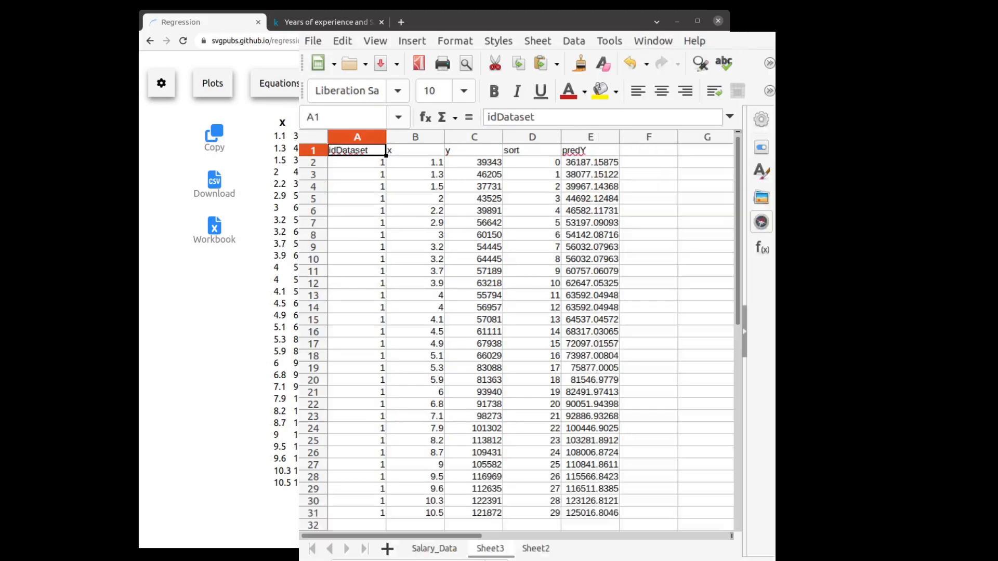
- Enlarge the spreadsheet window and delete the idDataset column from the pasted data
drag(774, 560, 807, 560)
click(706, 560)
drag(359, 152, 366, 517)
click(370, 137)
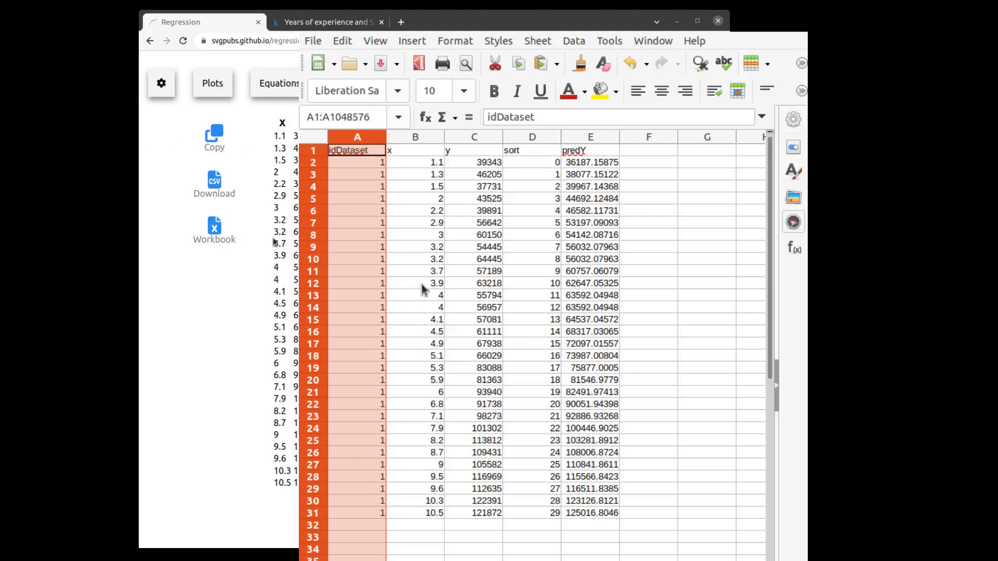
key(ctrl+minus)
- Review the sort column's sequence numbers and delete that column from the pasted data
click(469, 141)
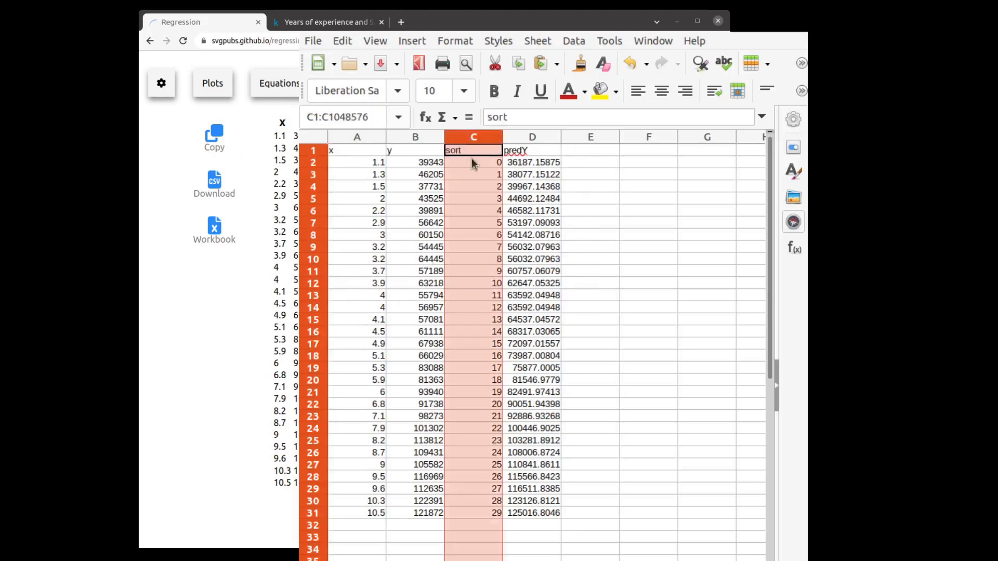
drag(470, 173, 478, 500)
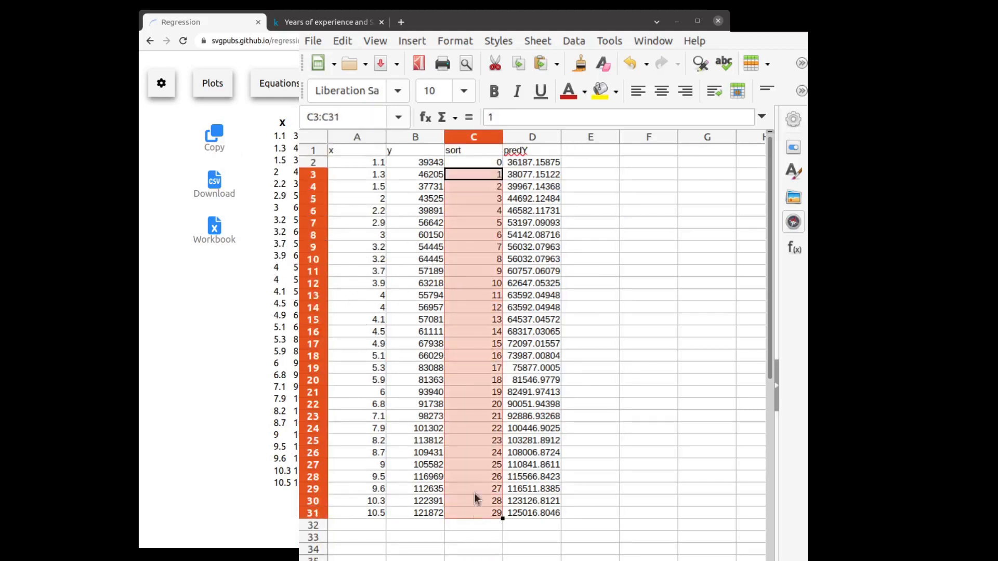
click(486, 273)
click(479, 165)
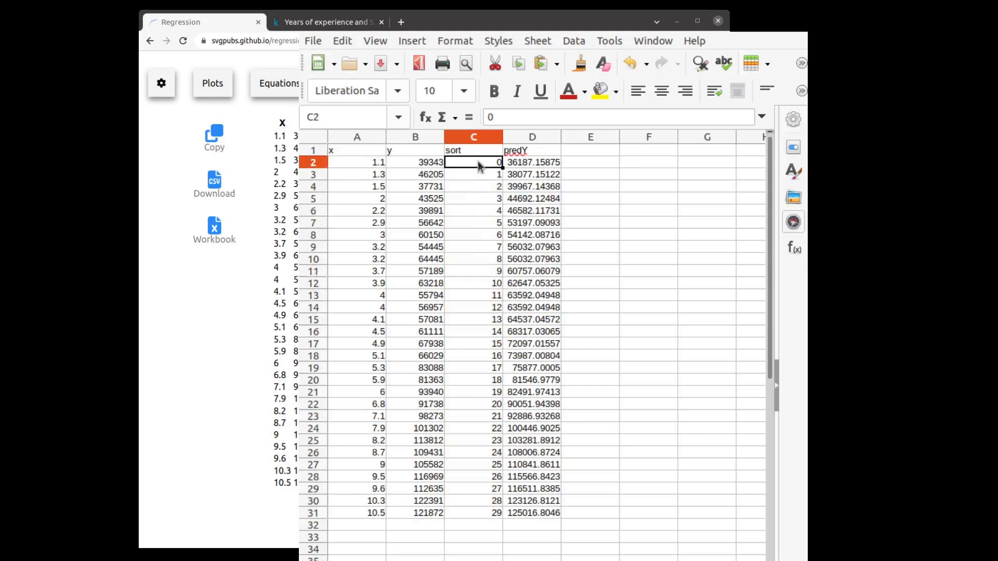
click(476, 175)
click(471, 203)
click(464, 378)
drag(483, 503, 478, 144)
click(476, 136)
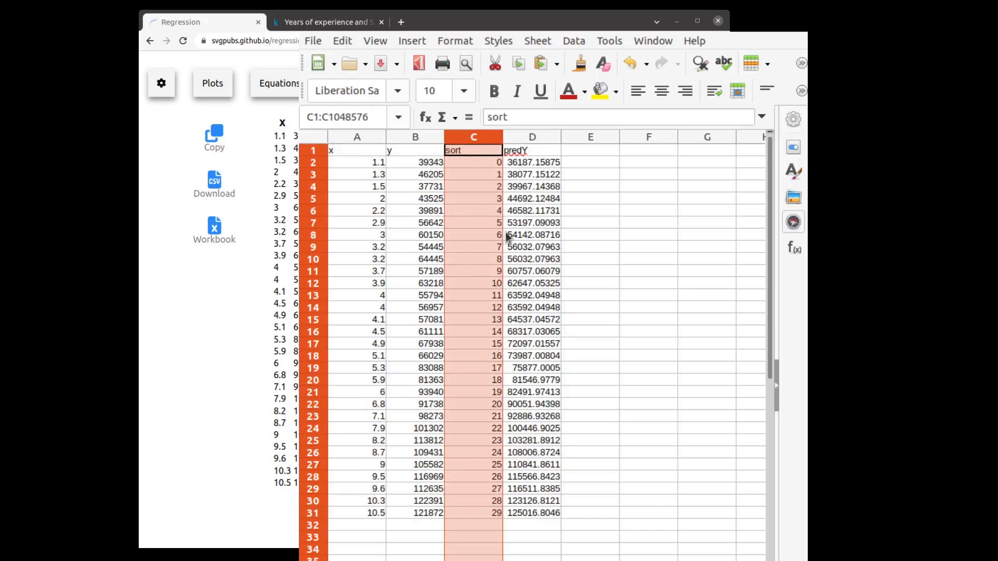
key(ctrl+minus)
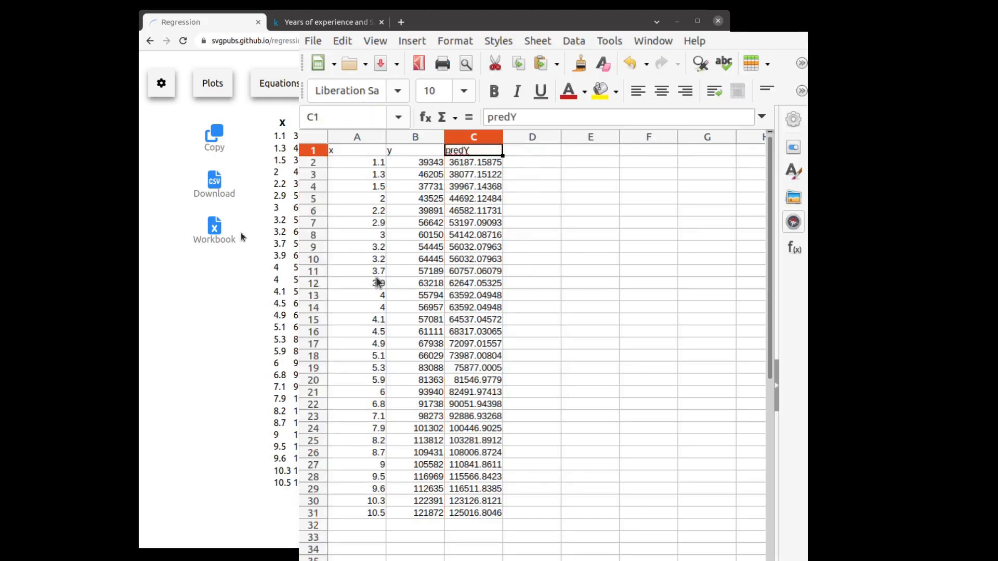
- Examine the x, y and predY columns, comparing the actual and predicted salary in the first data row
click(535, 235)
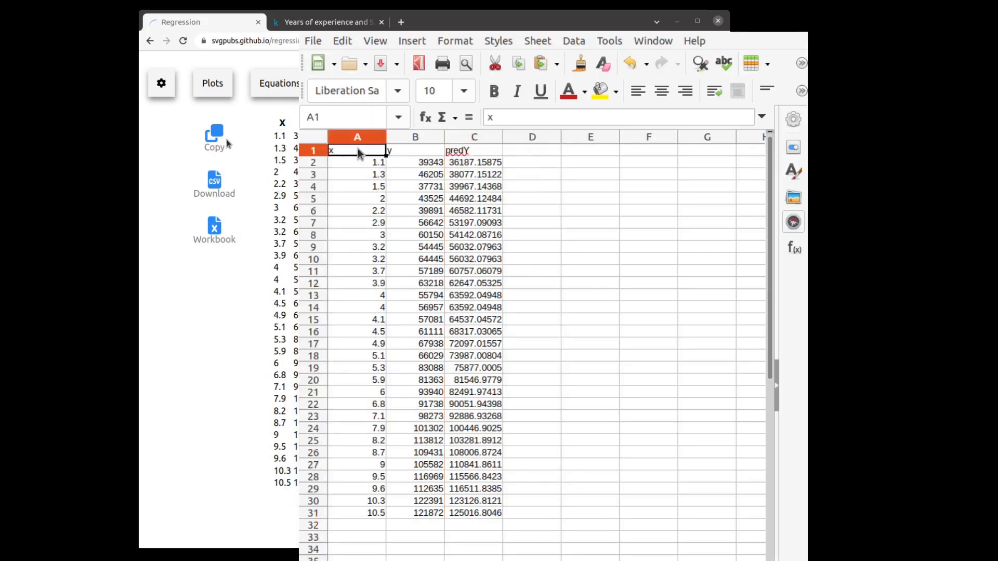
drag(358, 148, 472, 151)
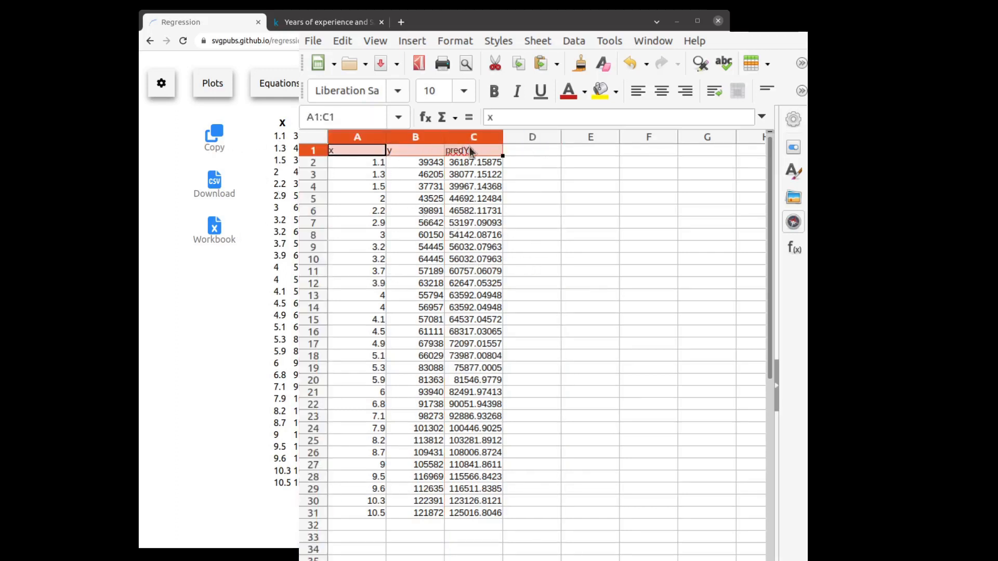
click(375, 149)
drag(382, 150, 404, 513)
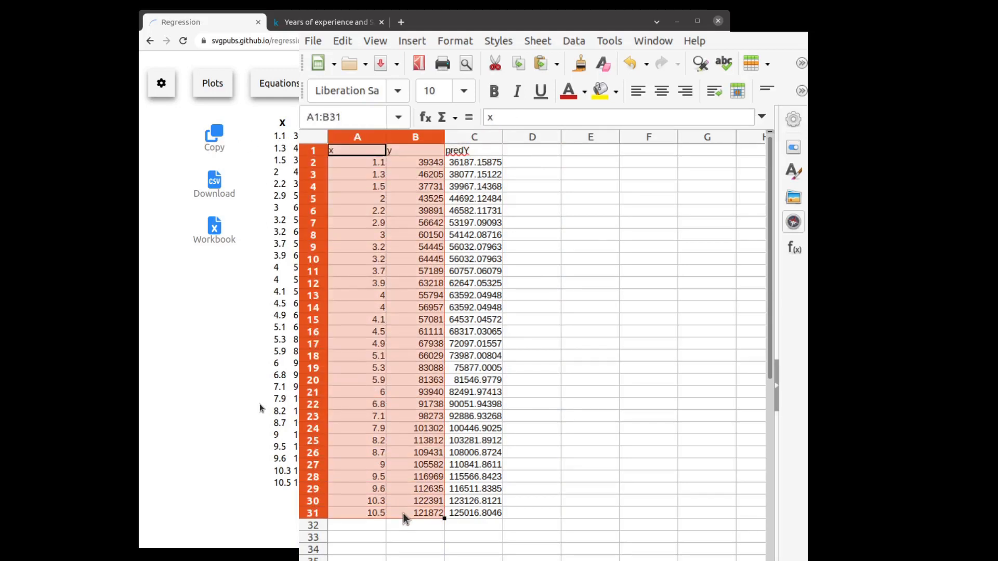
click(587, 478)
drag(491, 148, 461, 517)
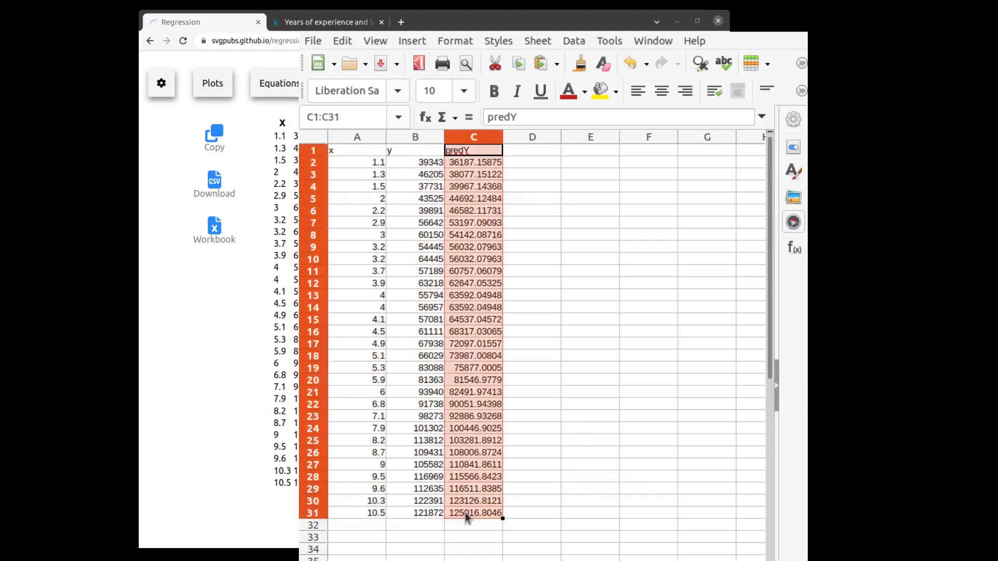
click(474, 164)
click(472, 152)
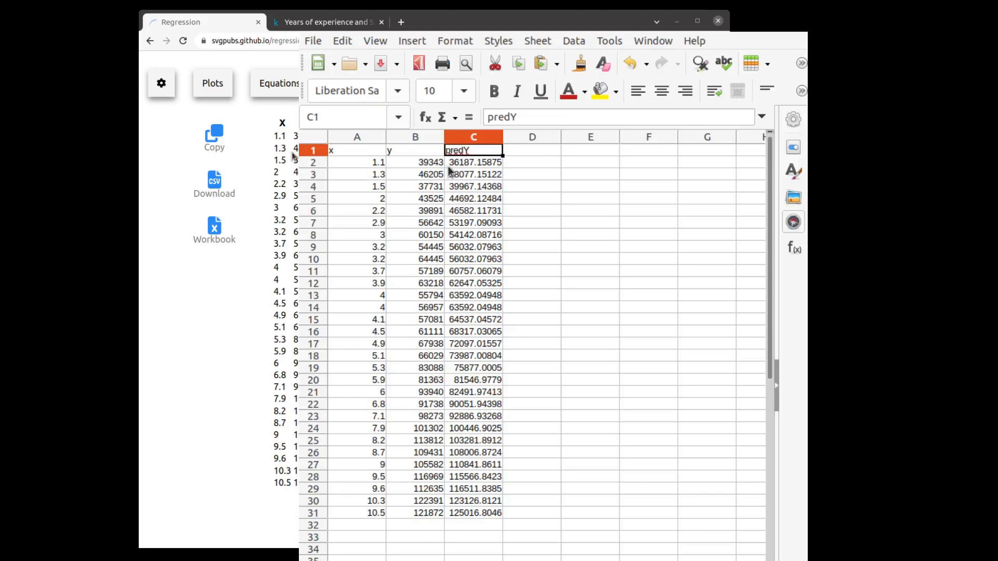
click(416, 165)
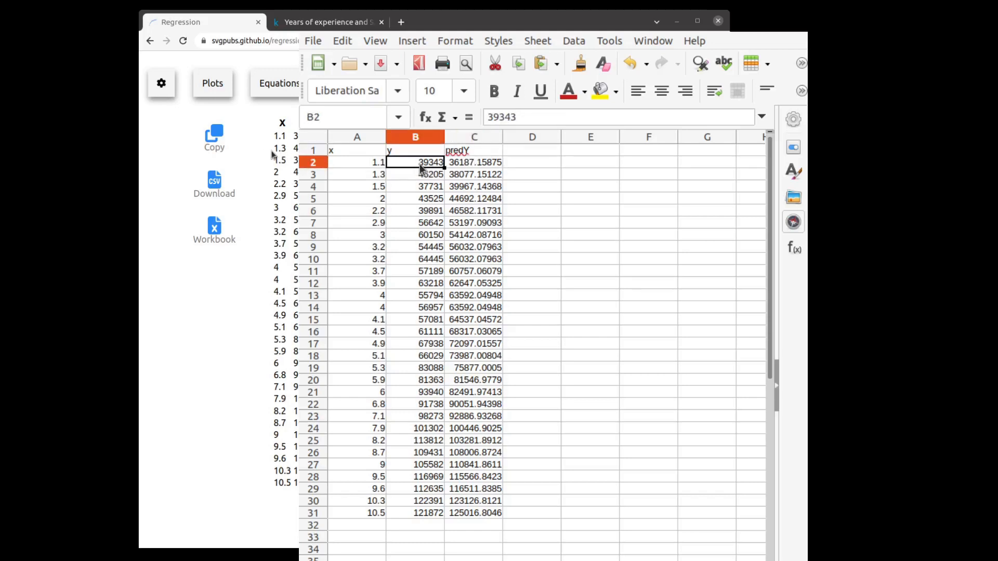
click(380, 166)
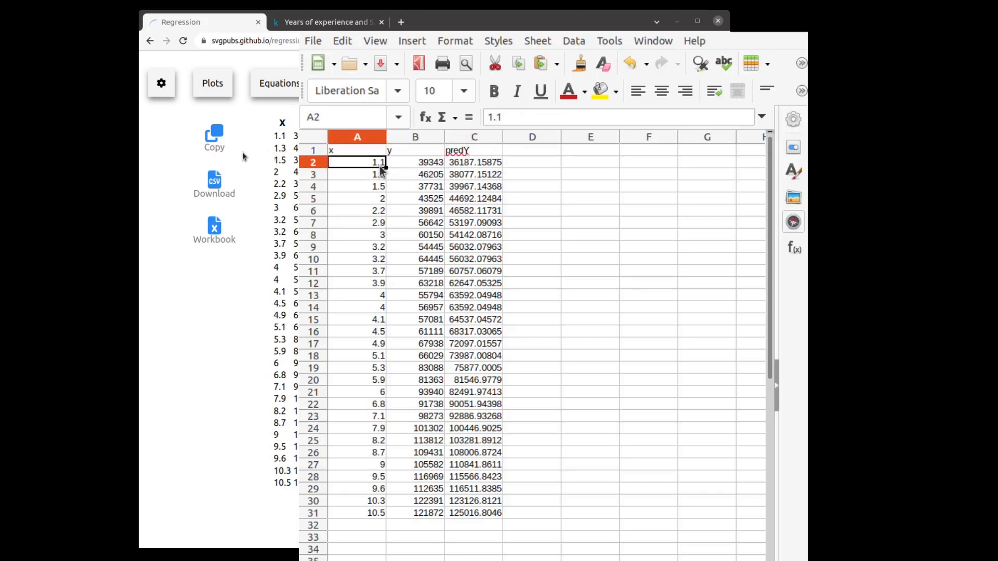
click(424, 163)
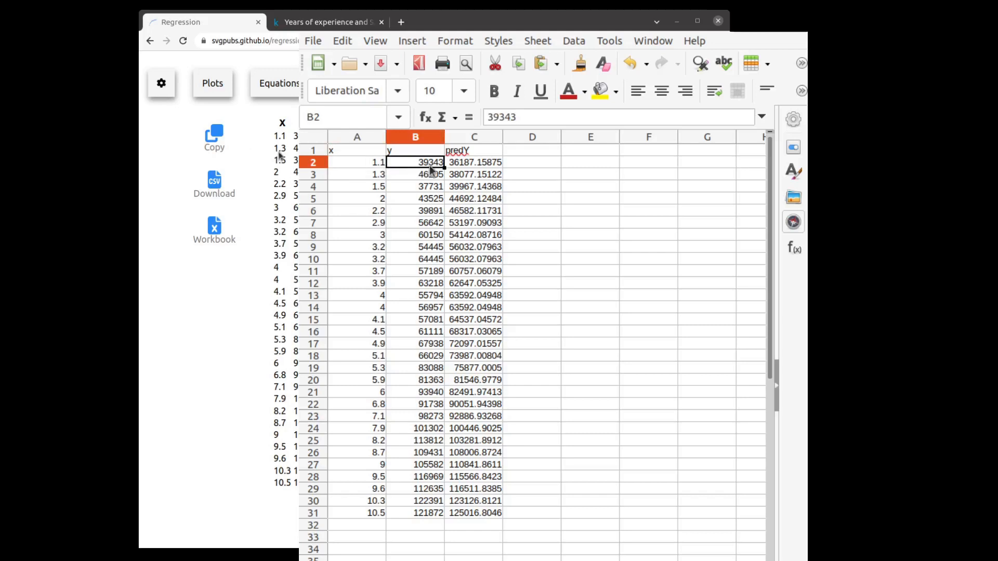
click(451, 167)
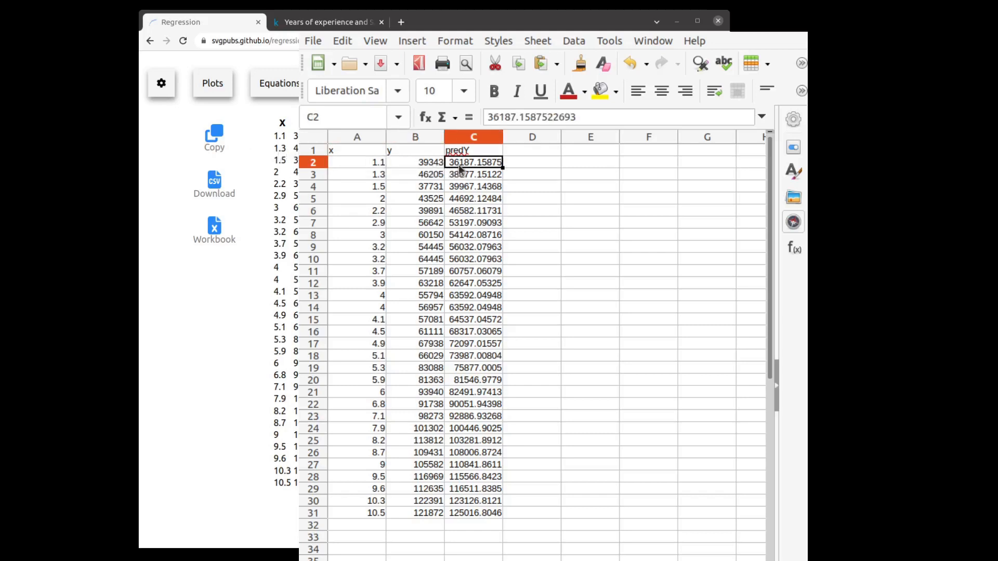
click(458, 223)
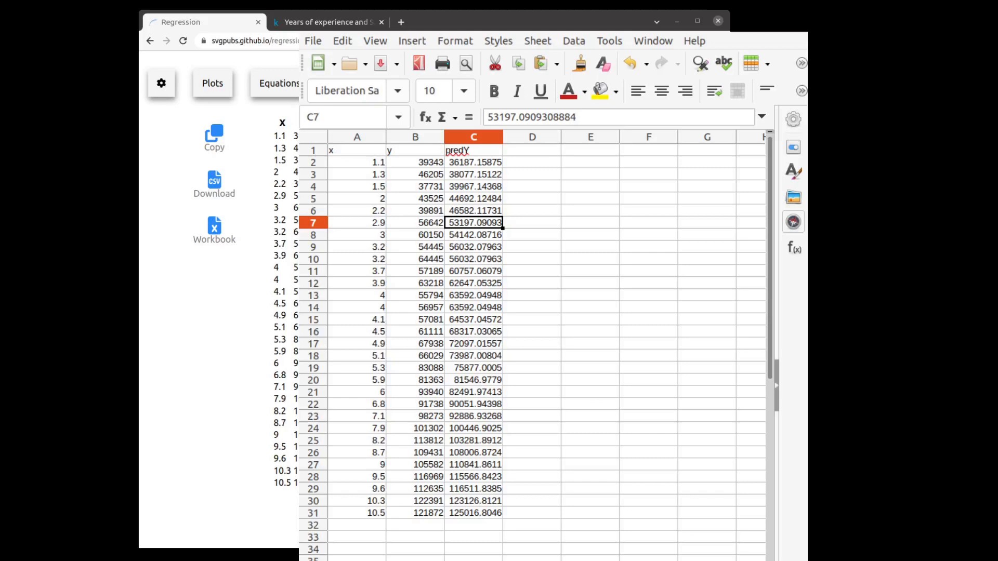
- Return to the Regression website, show the plot of the salary data, and open the regression method settings
click(213, 83)
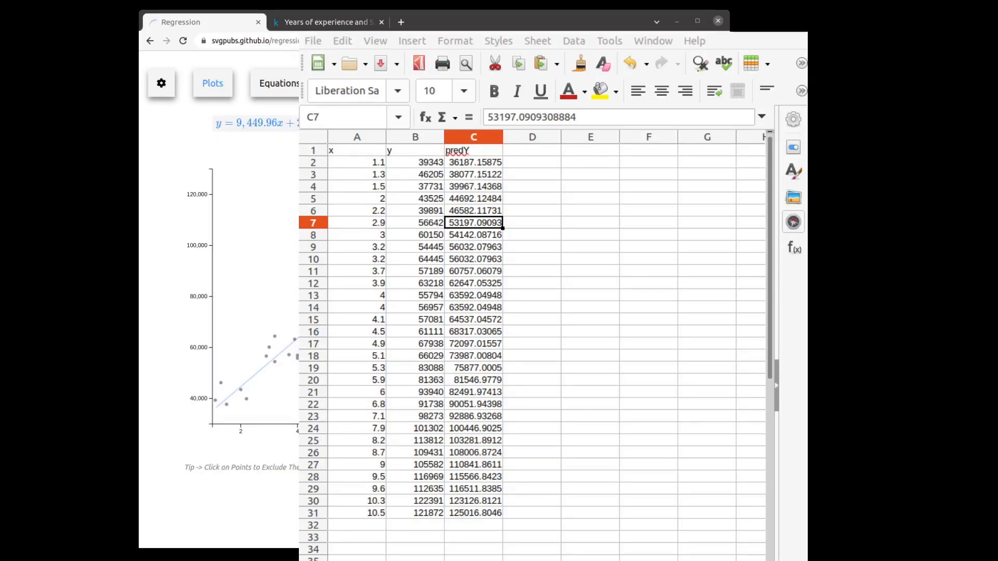
key(alt+Tab)
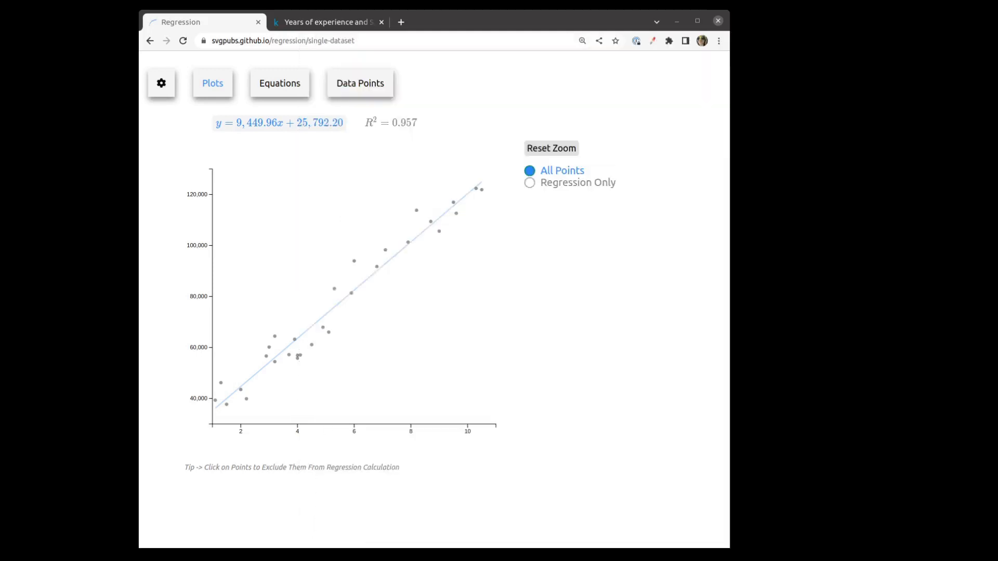
click(582, 250)
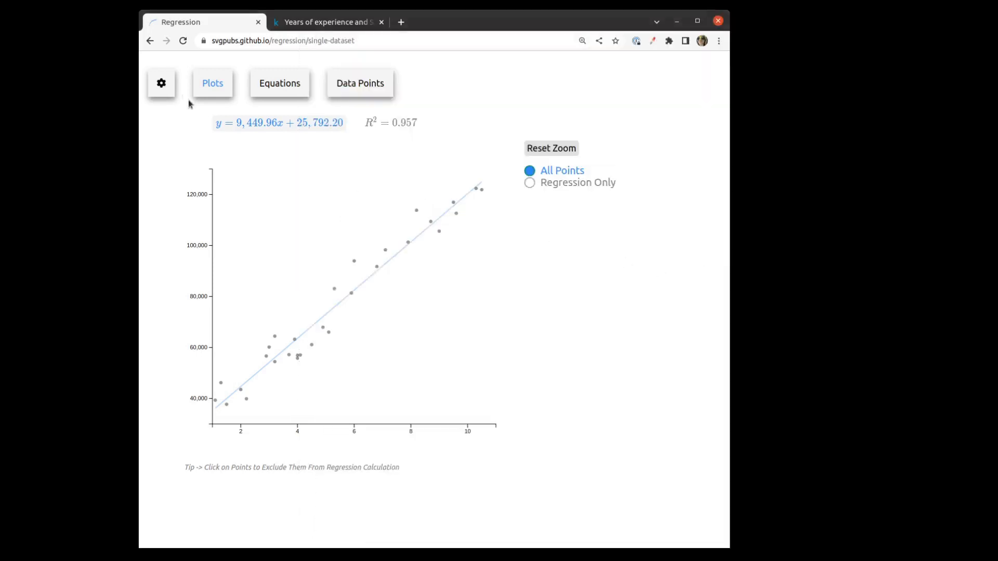
click(160, 83)
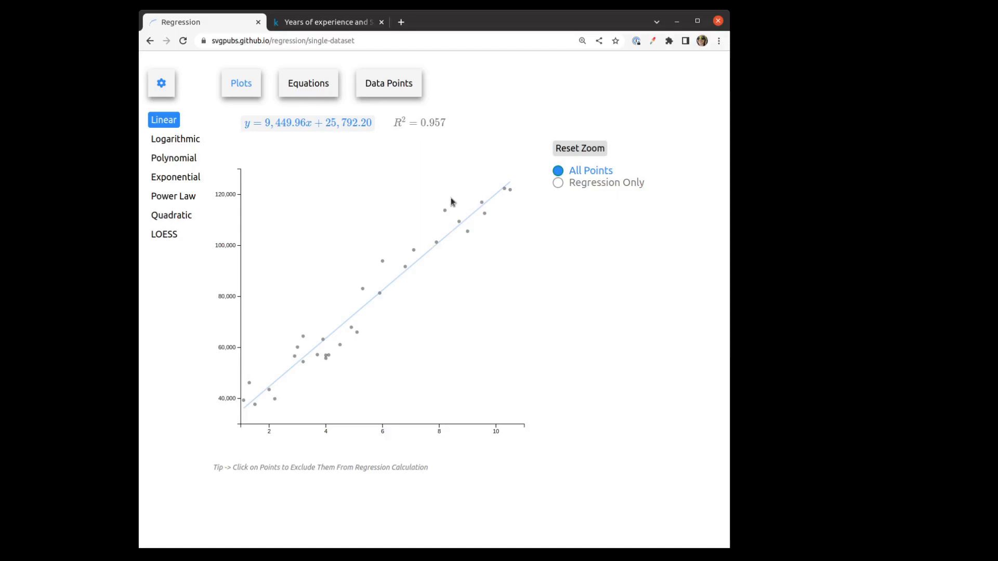
- Apply LOESS regression with a bandwidth of 0.45 and read the note in its equations view
click(164, 234)
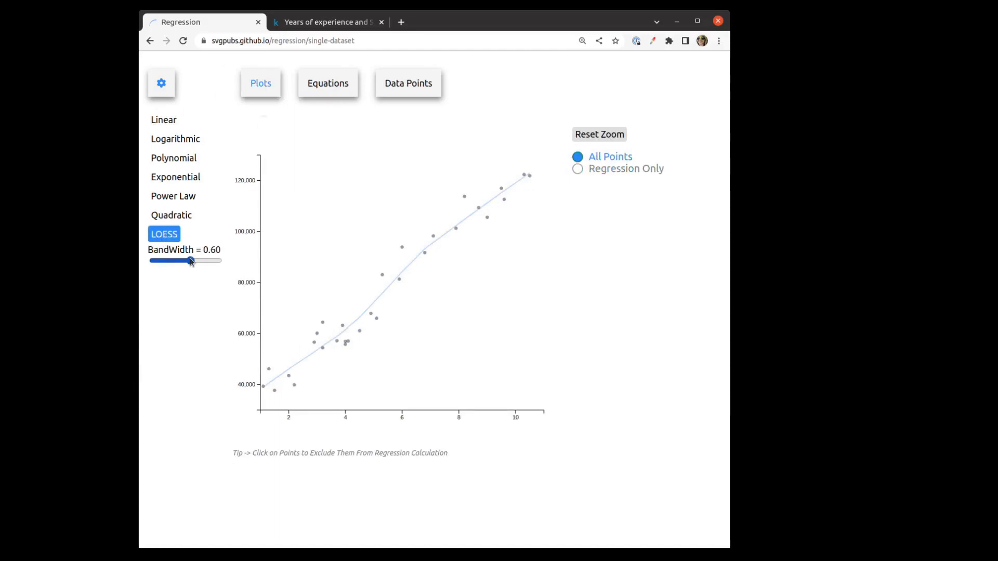
mouse_move(189, 263)
mouse_down()
mouse_move(161, 264)
mouse_move(213, 263)
mouse_move(171, 265)
mouse_move(180, 263)
mouse_up()
click(341, 81)
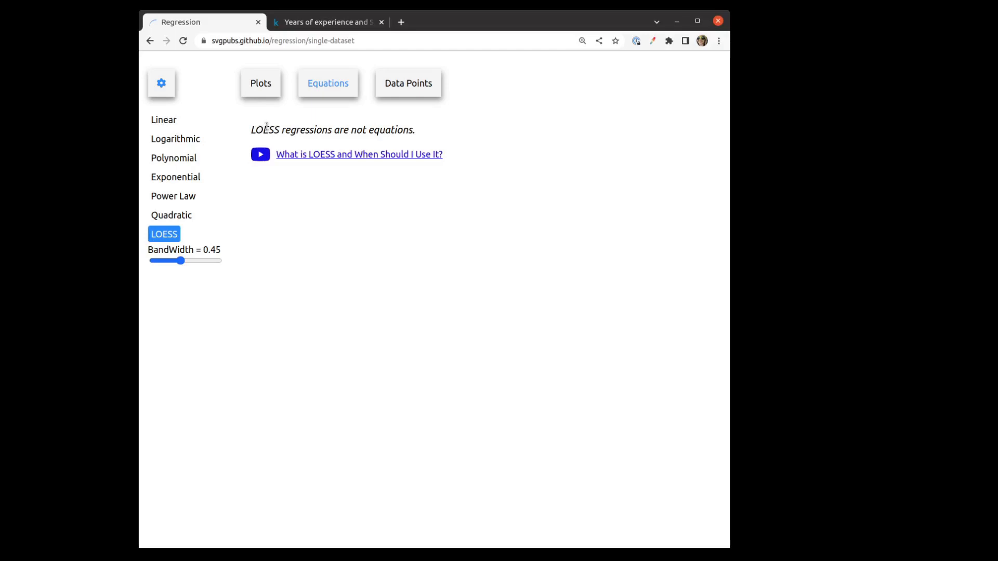
drag(282, 131, 430, 133)
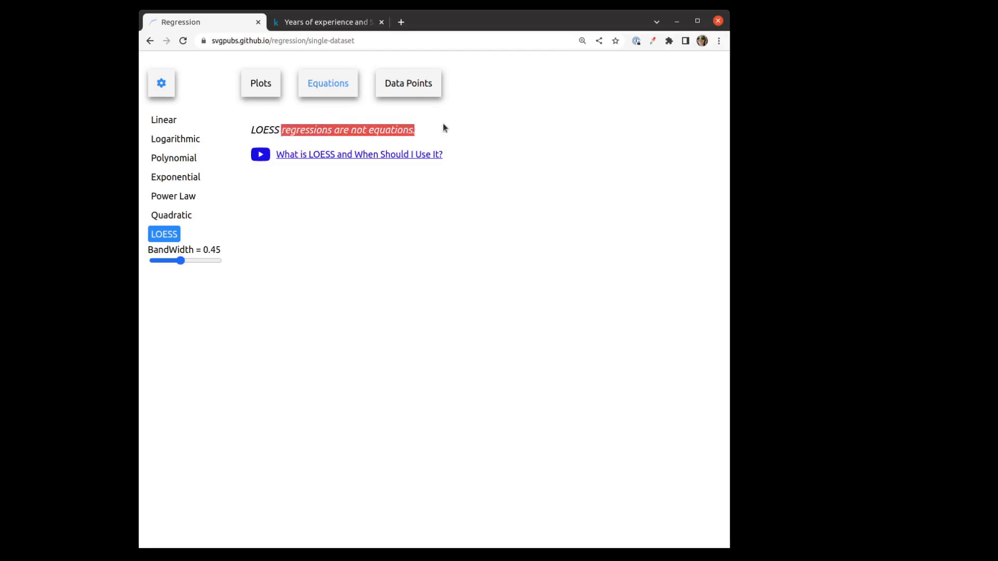
click(413, 243)
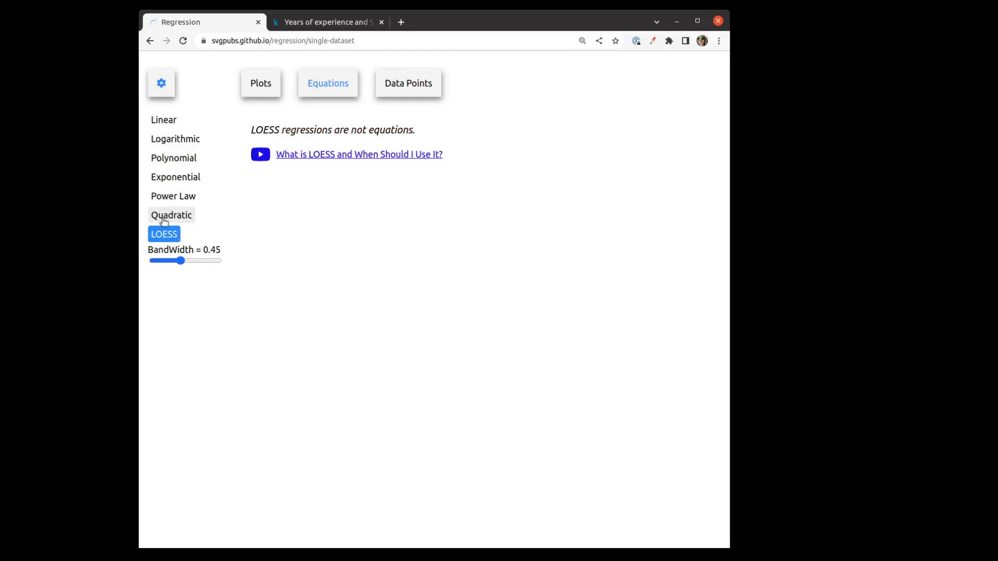
- Apply logarithmic regression, inspect its equation, coefficients and R² value, and display its plot
click(159, 142)
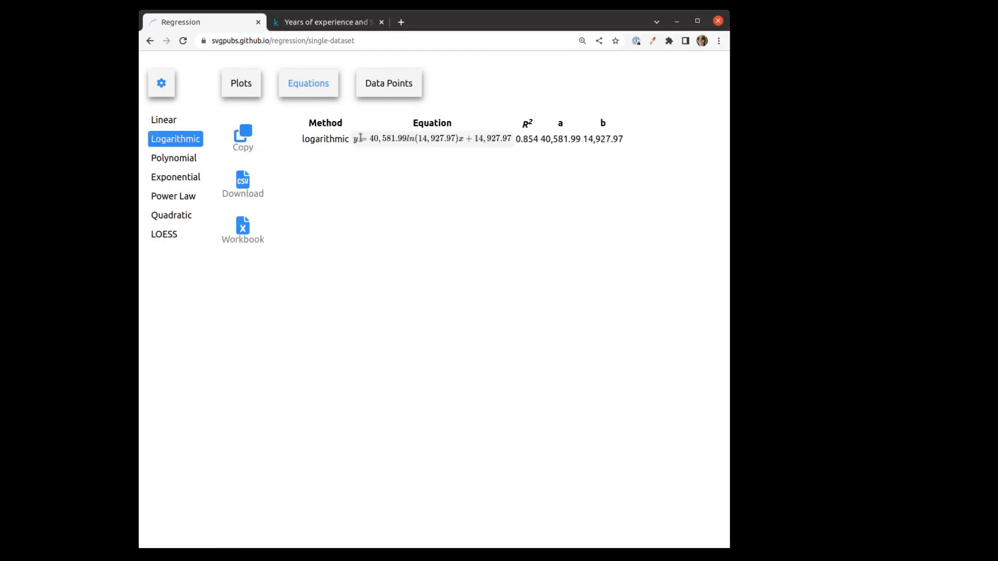
drag(370, 138, 512, 140)
drag(547, 136, 640, 144)
drag(521, 138, 528, 139)
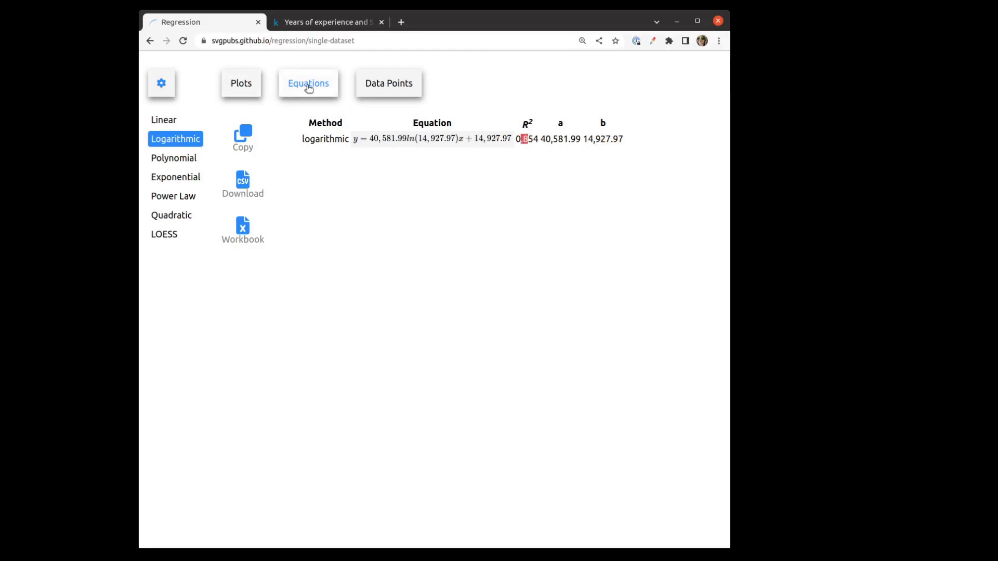
click(224, 92)
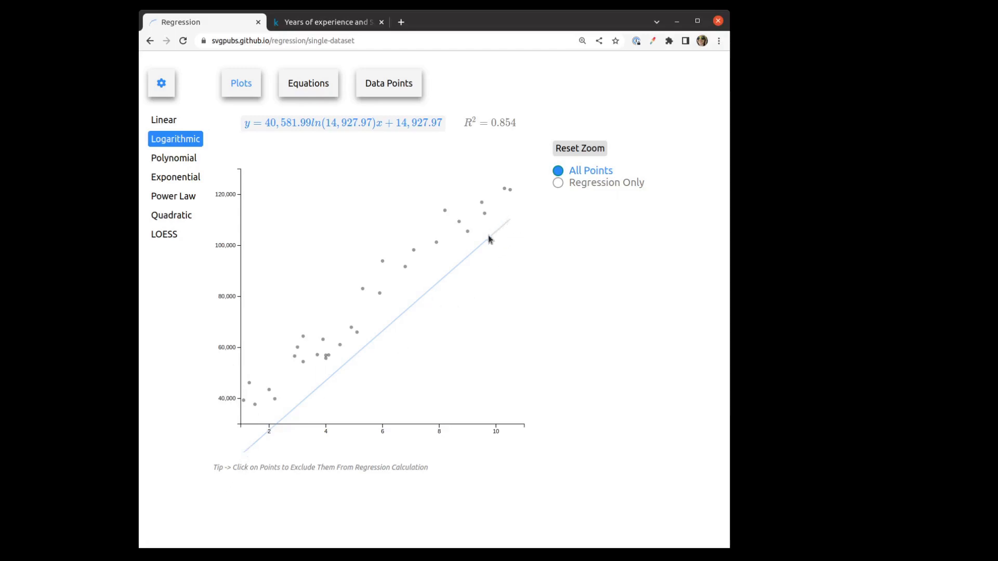
- Try the polynomial, exponential and logarithmic fits on the plot, and switch back to linear regression
click(195, 159)
click(191, 179)
click(180, 143)
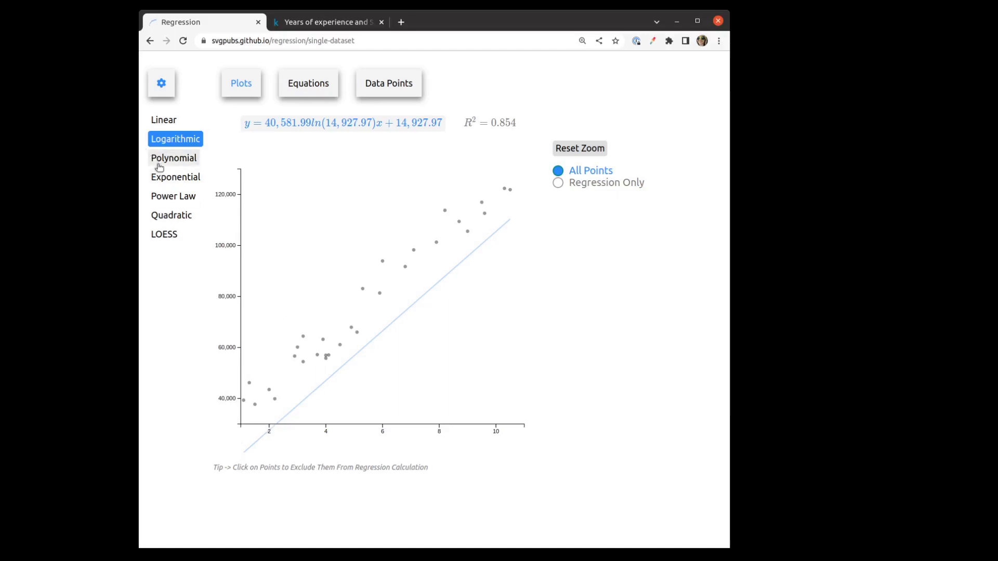
click(165, 122)
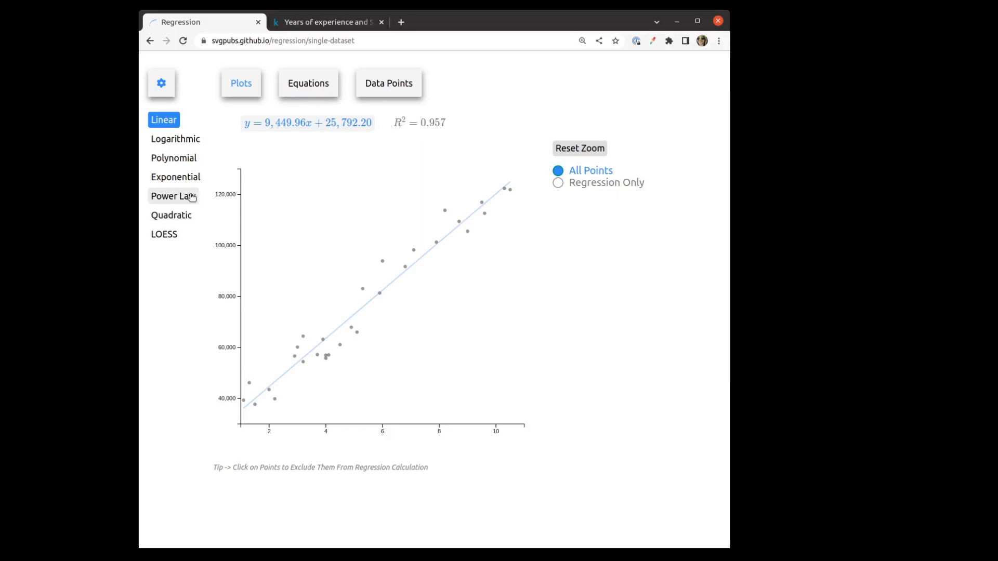
- Apply polynomial regression of order 3 and examine the terms of its equation
click(183, 164)
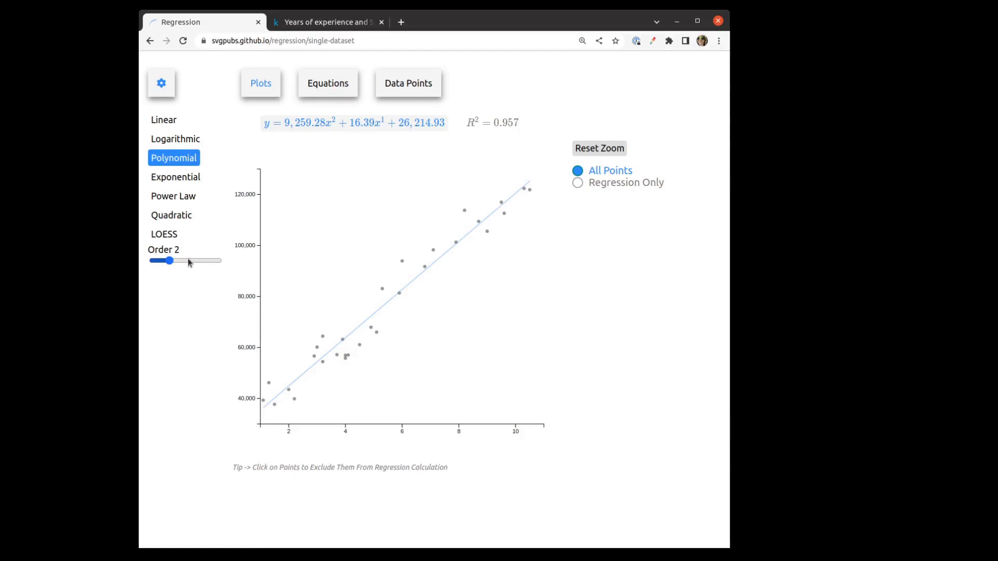
click(186, 260)
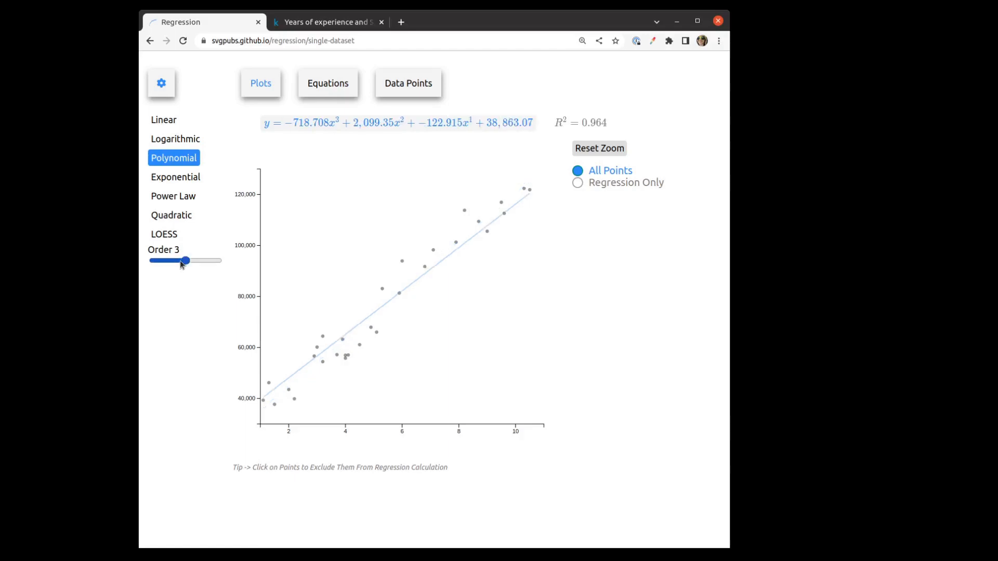
drag(331, 122, 332, 122)
double_click(397, 122)
click(400, 120)
click(536, 123)
- Raise the polynomial to order 4, examine the full equation, and reduce the order to 2
drag(209, 260, 201, 264)
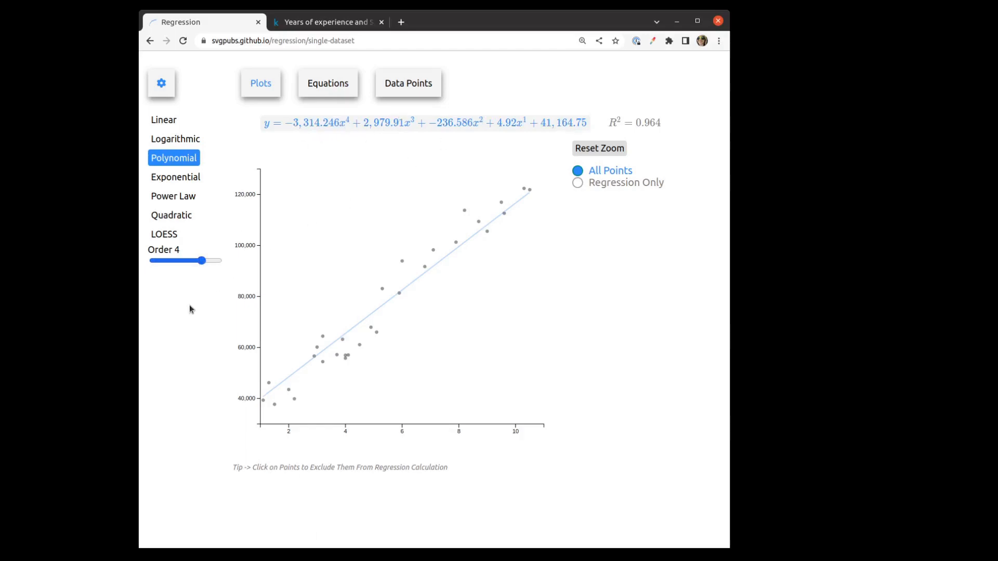
drag(288, 127, 592, 124)
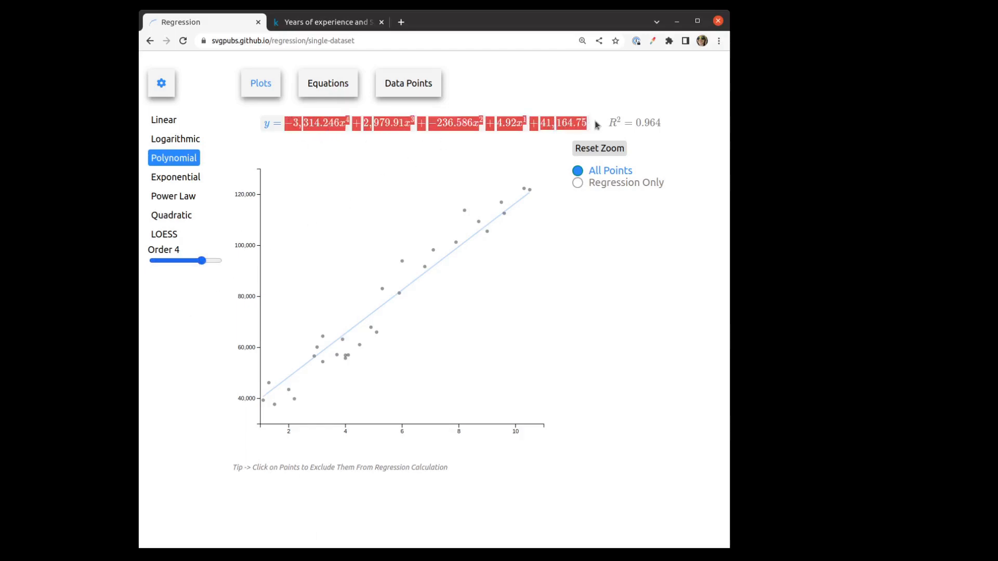
click(424, 142)
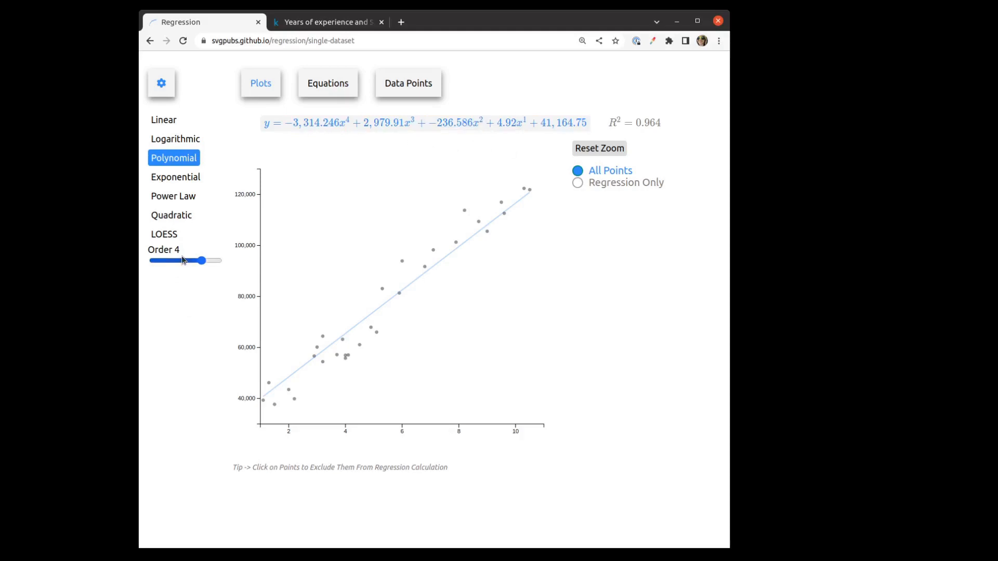
mouse_move(182, 257)
mouse_down()
mouse_move(167, 261)
mouse_move(201, 261)
mouse_move(167, 263)
mouse_up()
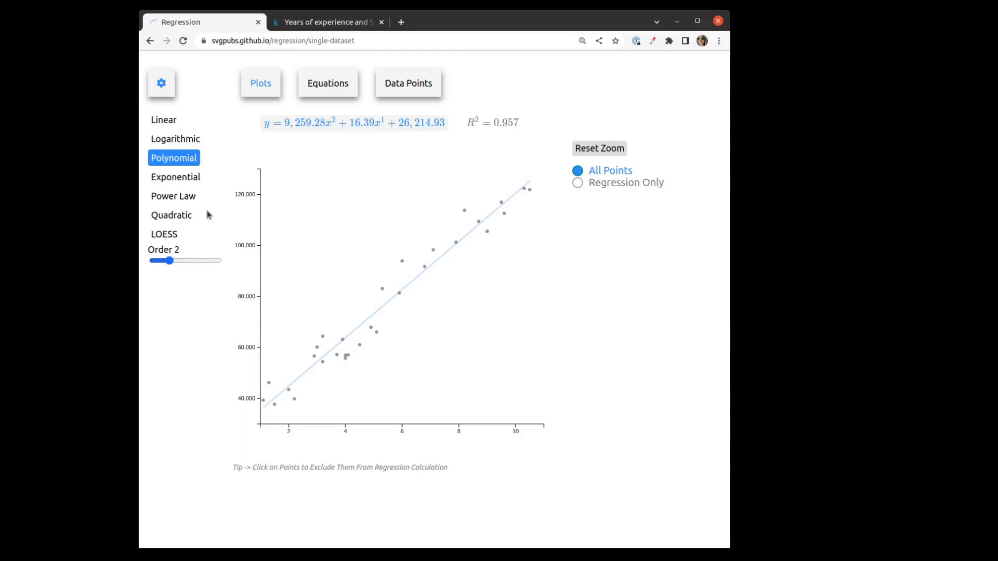
- Switch back to linear regression and toggle the plot between Regression Only and All Points
click(162, 85)
click(164, 85)
click(164, 120)
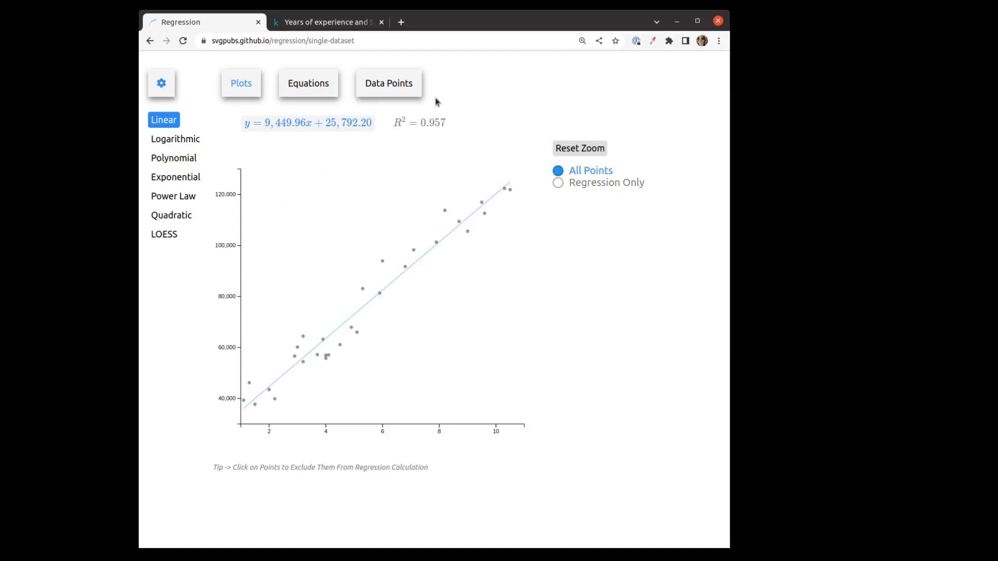
click(559, 184)
click(558, 171)
click(560, 186)
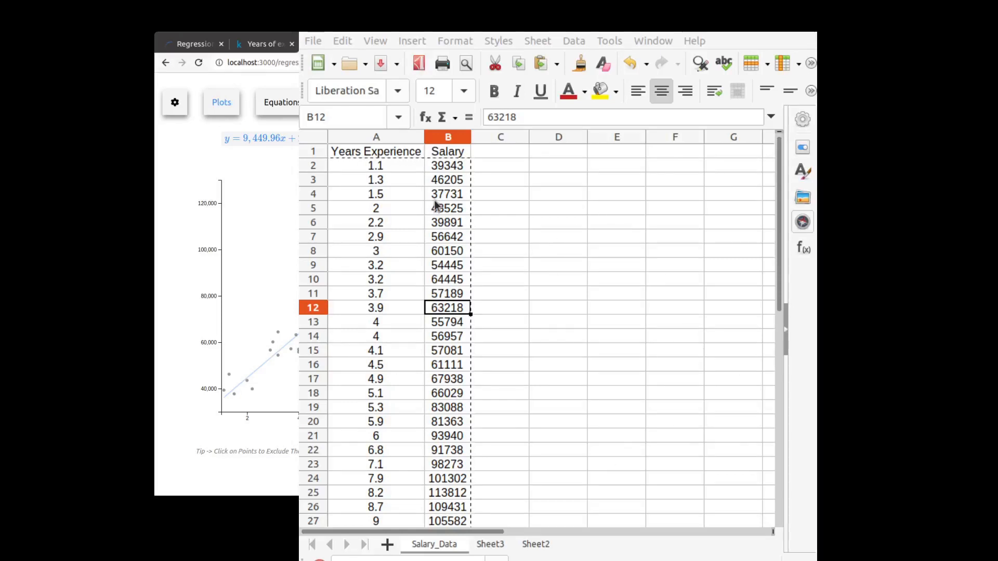
- In the Salary_Data sheet of the spreadsheet, add 12, 13 and 15 years of experience in A32:A34, leaving their salaries blank
scroll(405, 229, down, 2)
scroll(408, 225, up, 2)
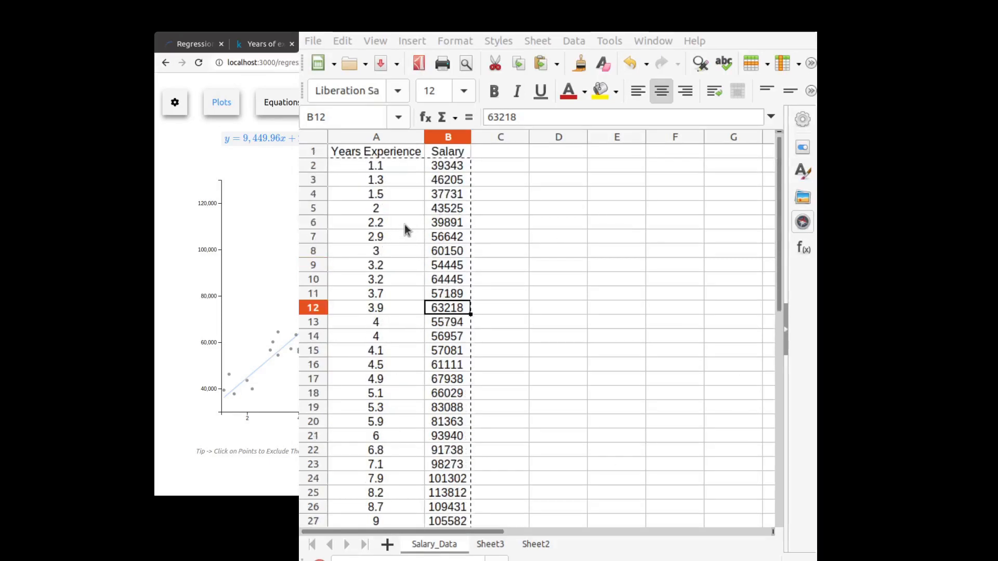
scroll(369, 392, down, 2)
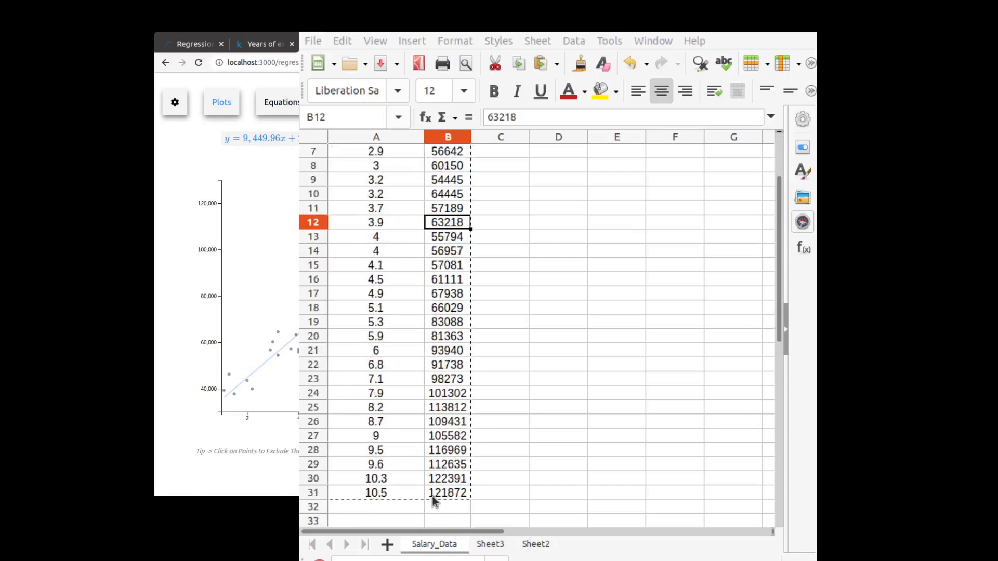
click(397, 511)
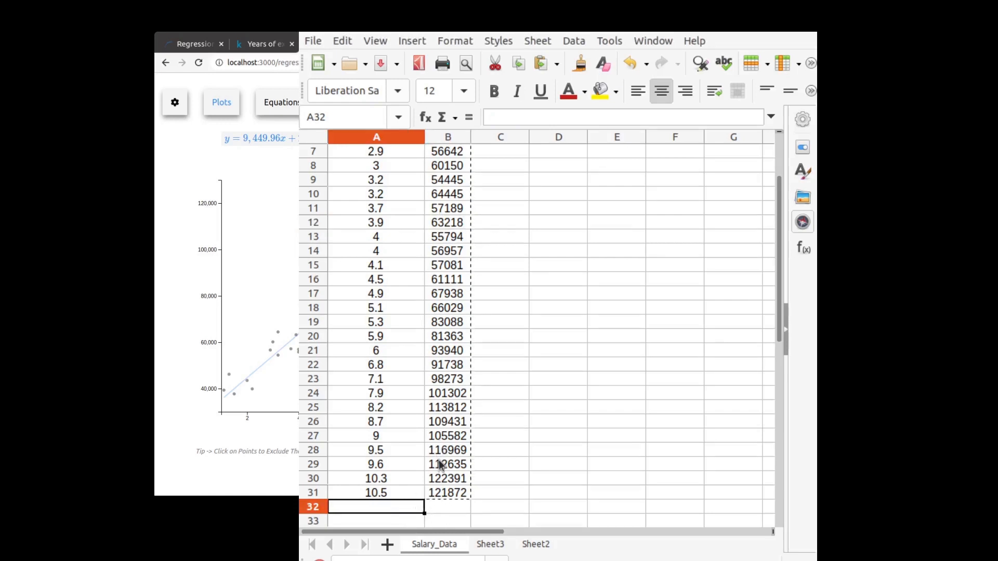
scroll(439, 463, up, 2)
scroll(512, 214, down, 3)
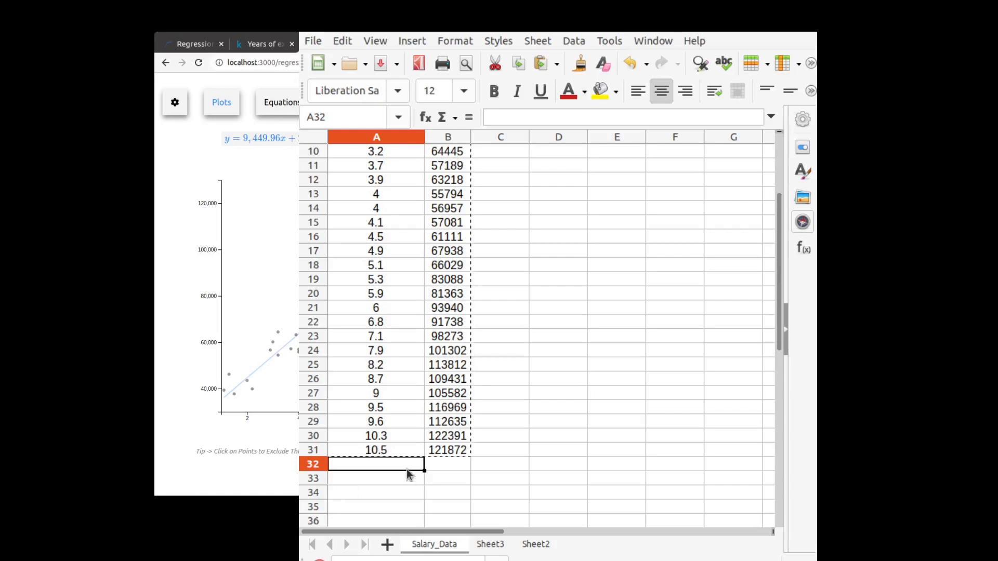
click(441, 466)
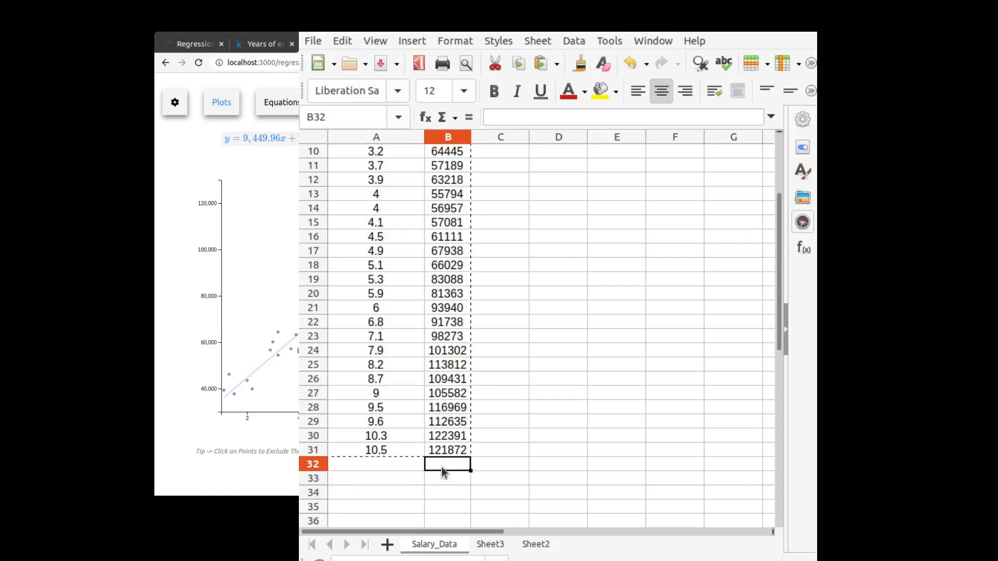
click(396, 467)
text(12)
key(Return)
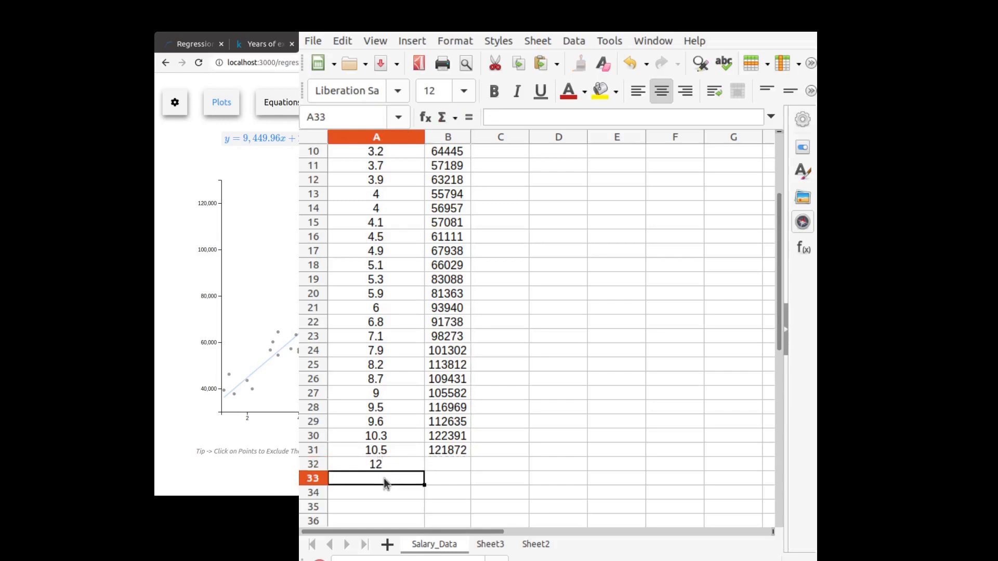
text(13)
key(Return)
text(1)
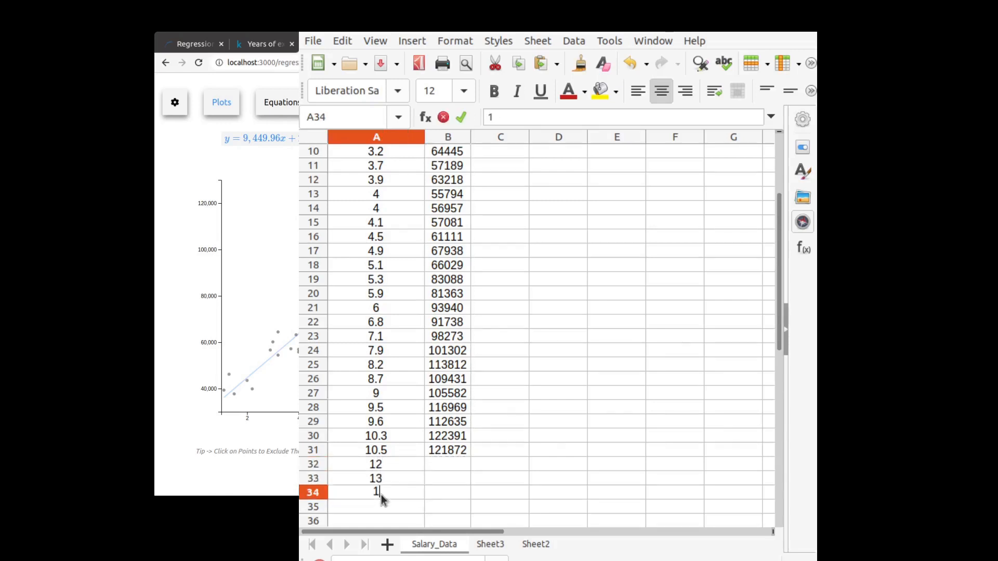
text(5)
click(456, 491)
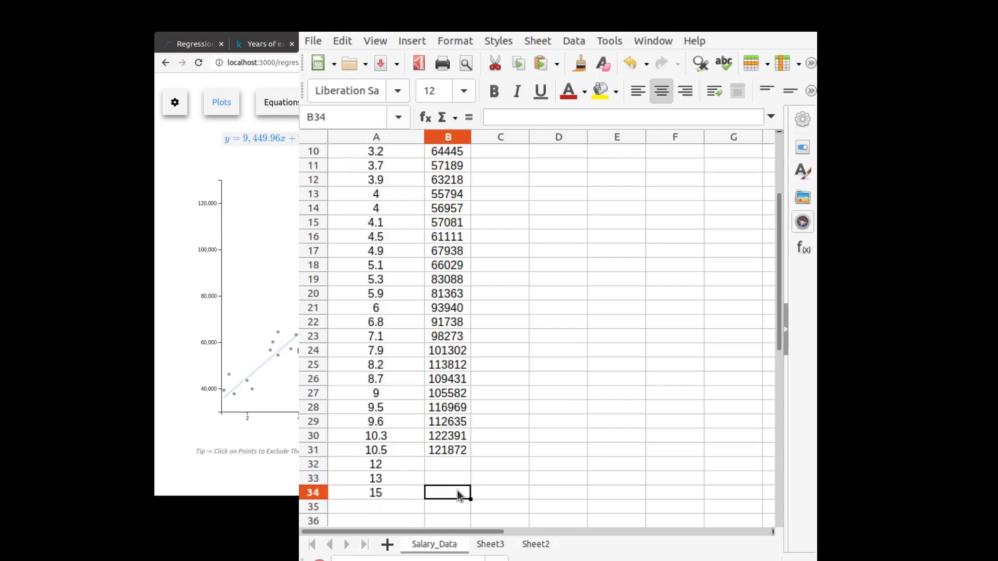
- Compare the complete rows of experience and salary with the added experience-only entries in A32:A34
drag(397, 463, 397, 495)
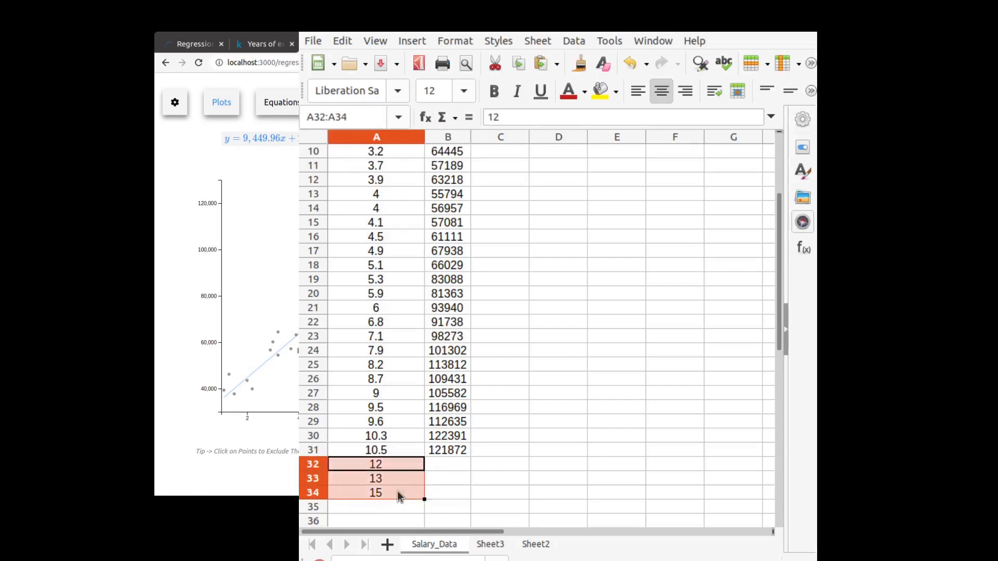
click(392, 489)
scroll(408, 474, up, 3)
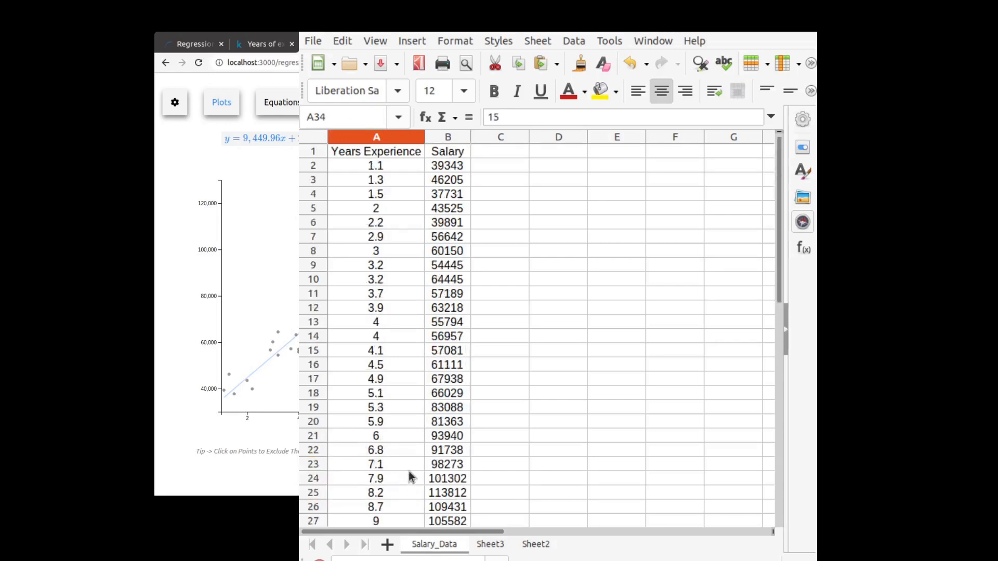
scroll(385, 347, down, 3)
scroll(383, 385, down, 1)
drag(381, 419, 381, 452)
drag(447, 450, 354, 152)
click(441, 407)
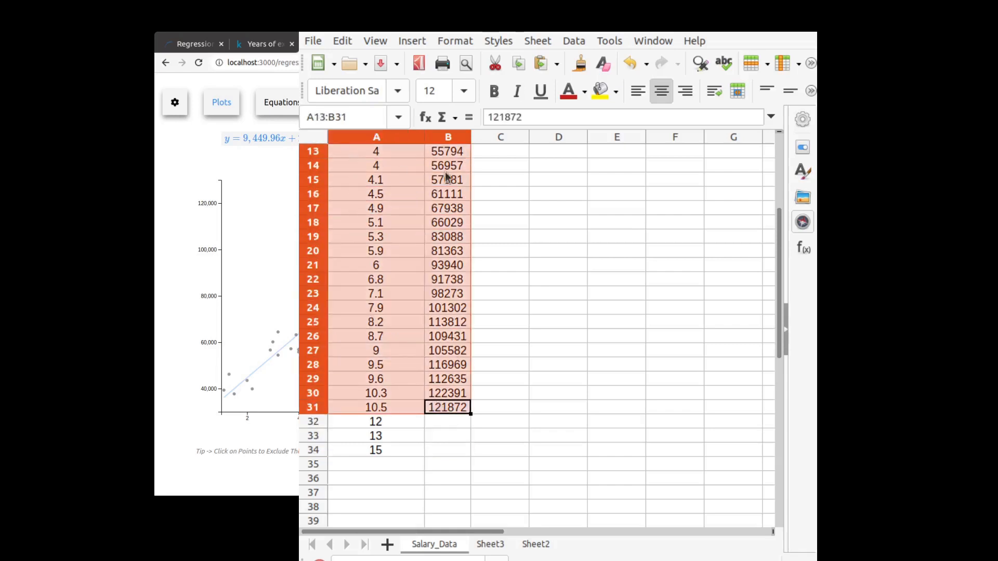
scroll(400, 172, up, 4)
click(400, 182)
click(442, 187)
click(412, 197)
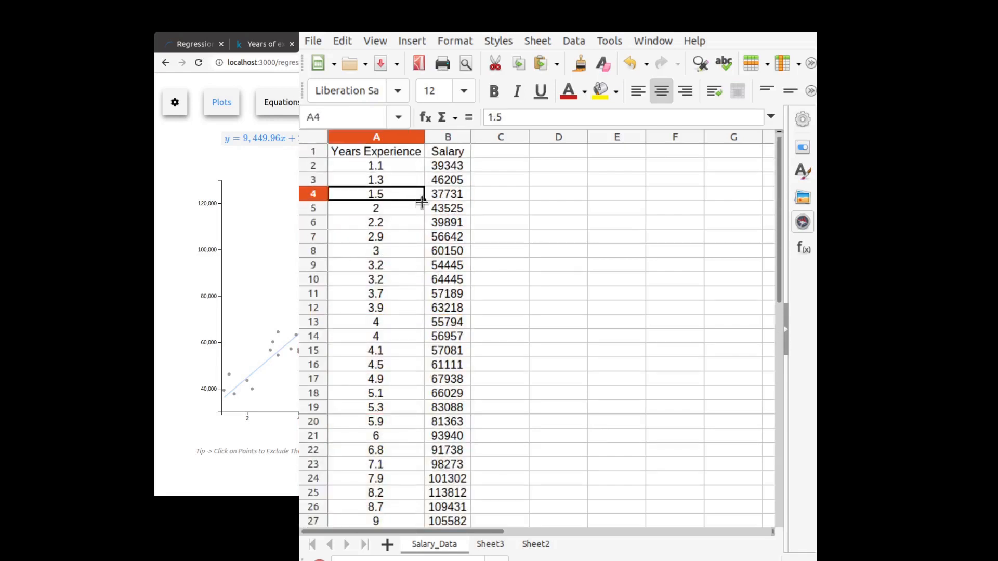
click(439, 212)
scroll(447, 221, down, 4)
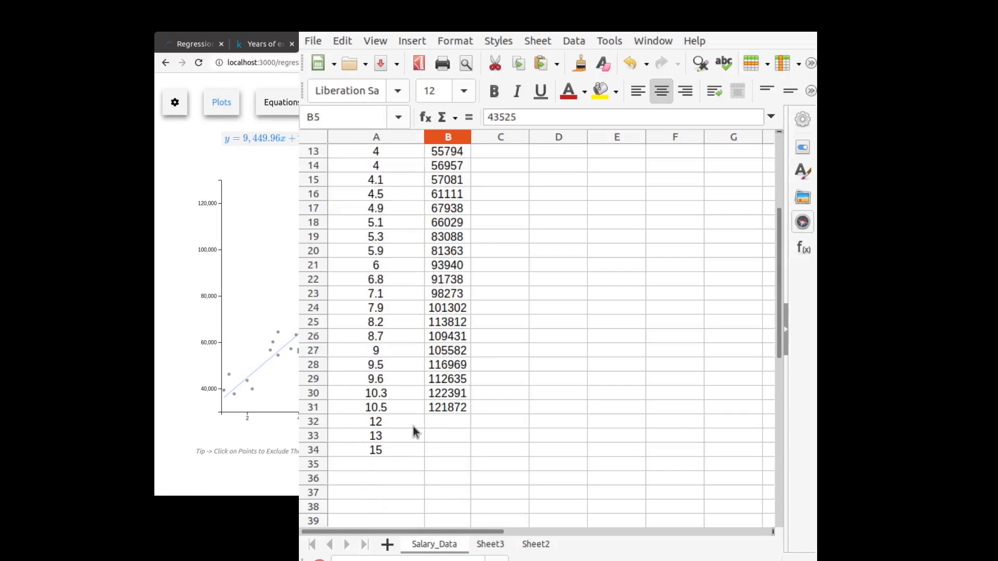
drag(415, 423, 416, 455)
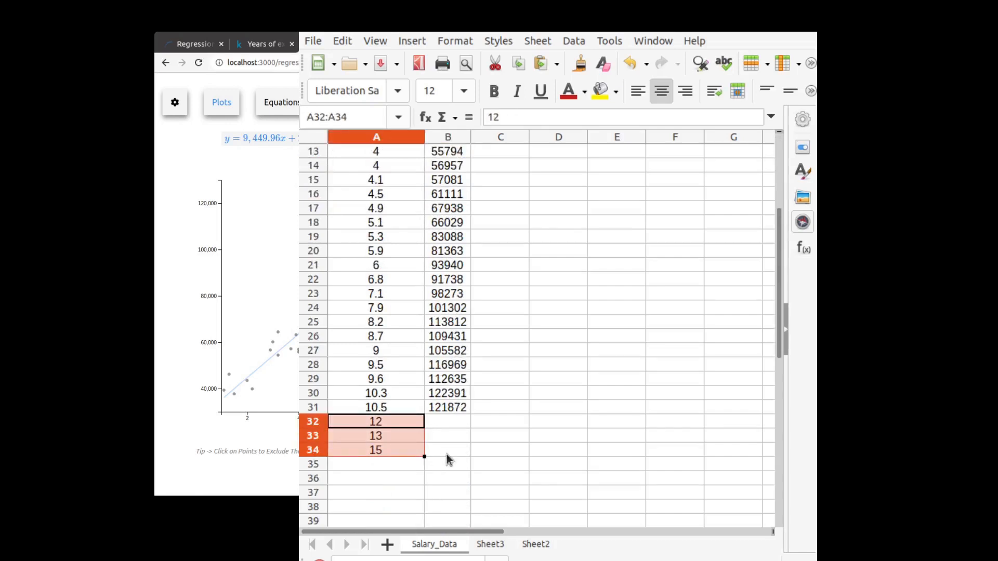
- Copy A2:B34 from the Salary_Data sheet, including the experience-only rows and excluding the headers
click(388, 435)
click(389, 446)
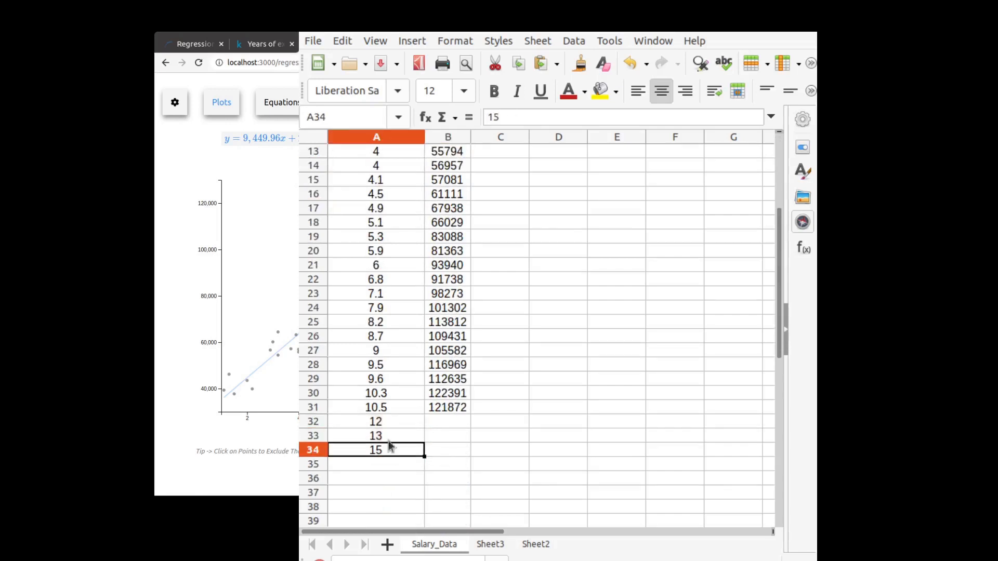
click(454, 455)
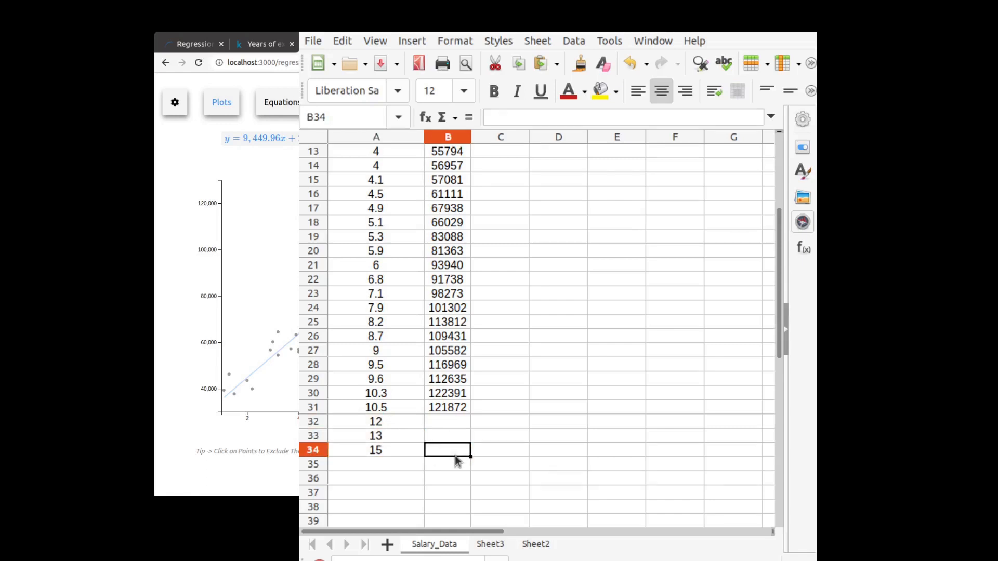
drag(461, 455, 357, 167)
key(ctrl+c)
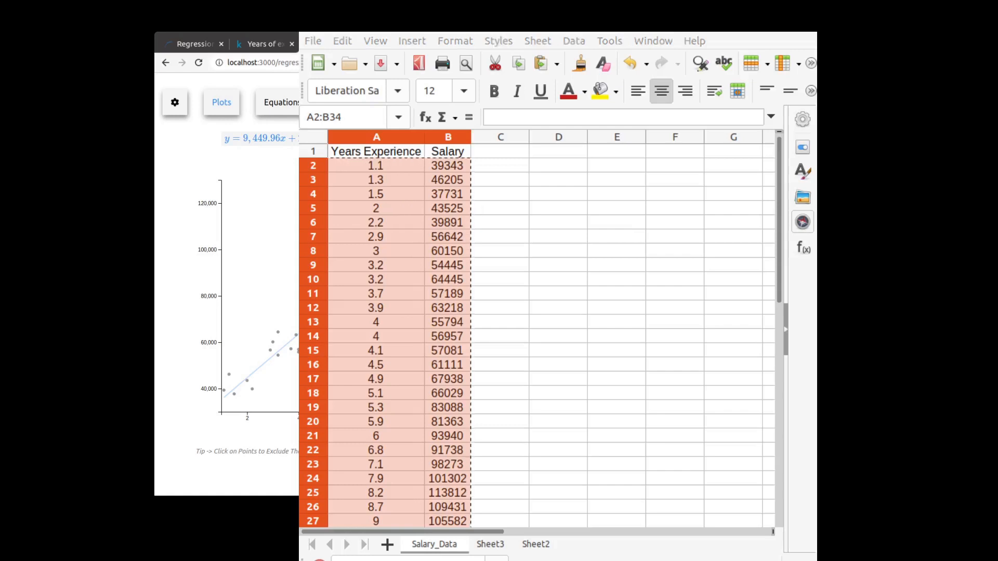
- Return to the Regression website, start a new single linear regression, and paste in the copied experience and salary data
key(alt+Tab)
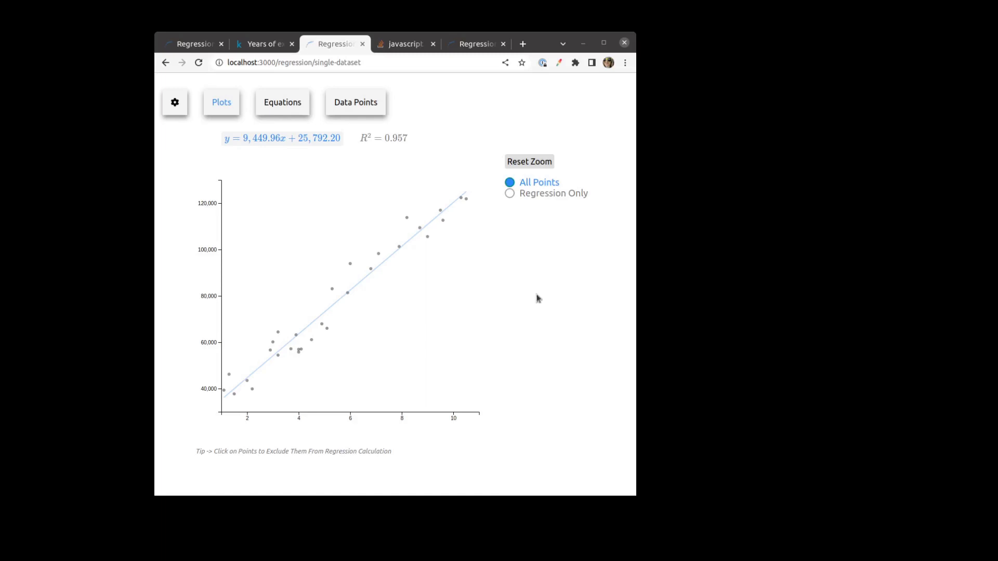
click(165, 63)
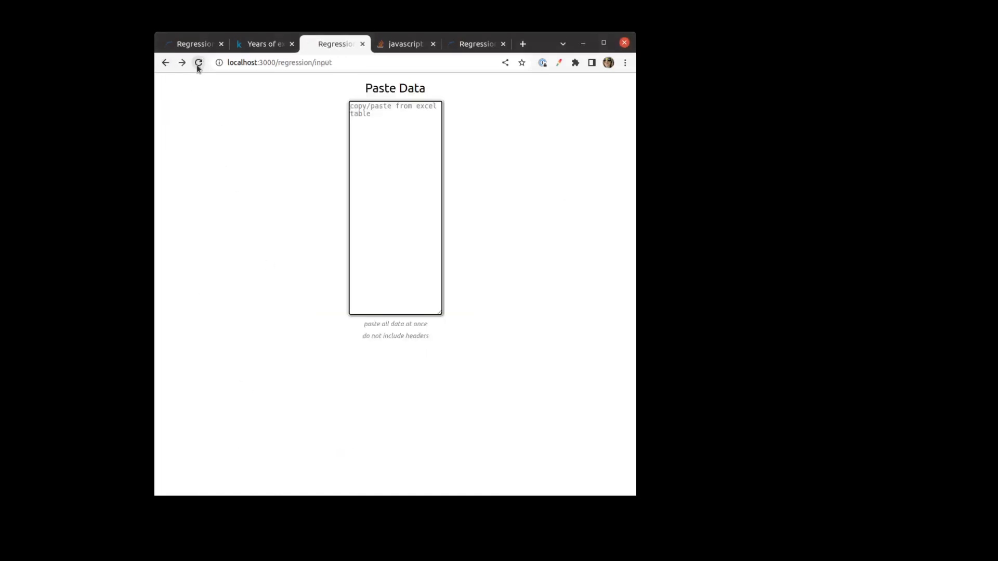
click(165, 62)
click(166, 63)
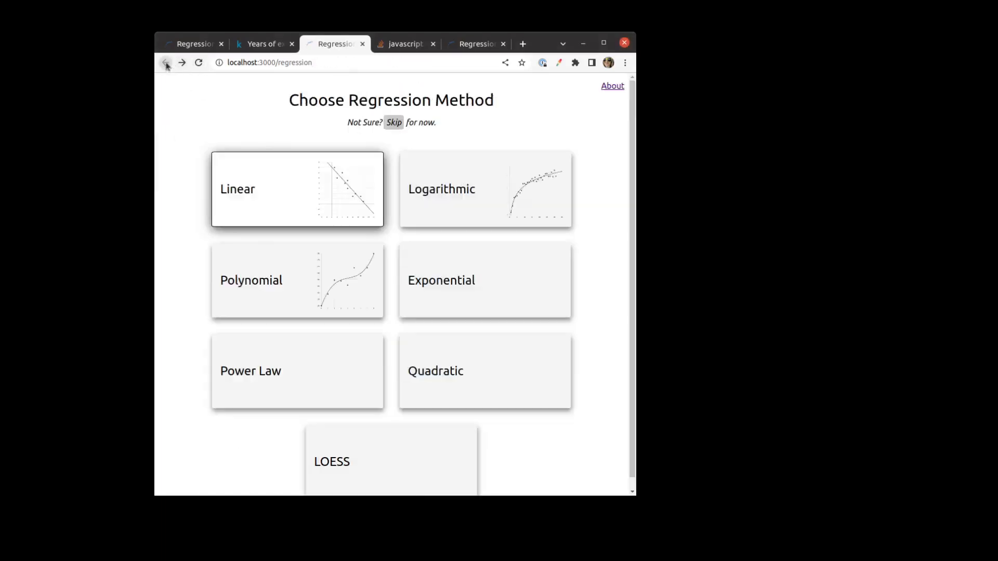
click(335, 163)
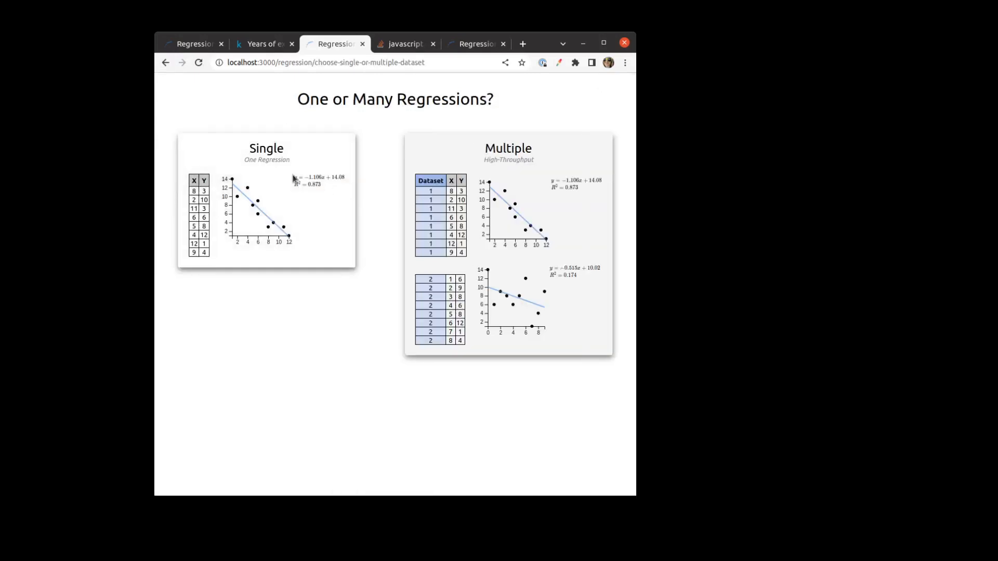
click(313, 223)
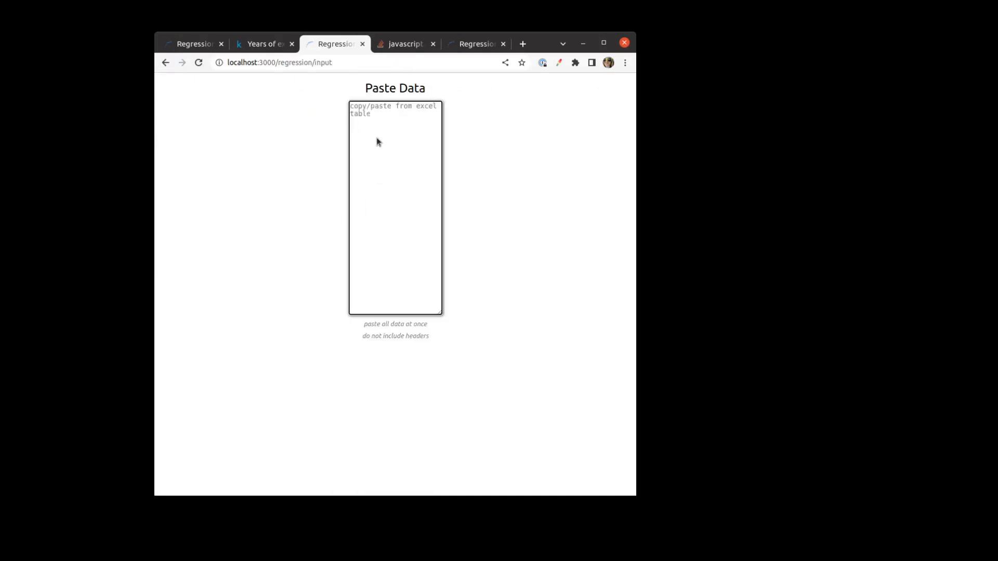
key(ctrl+v)
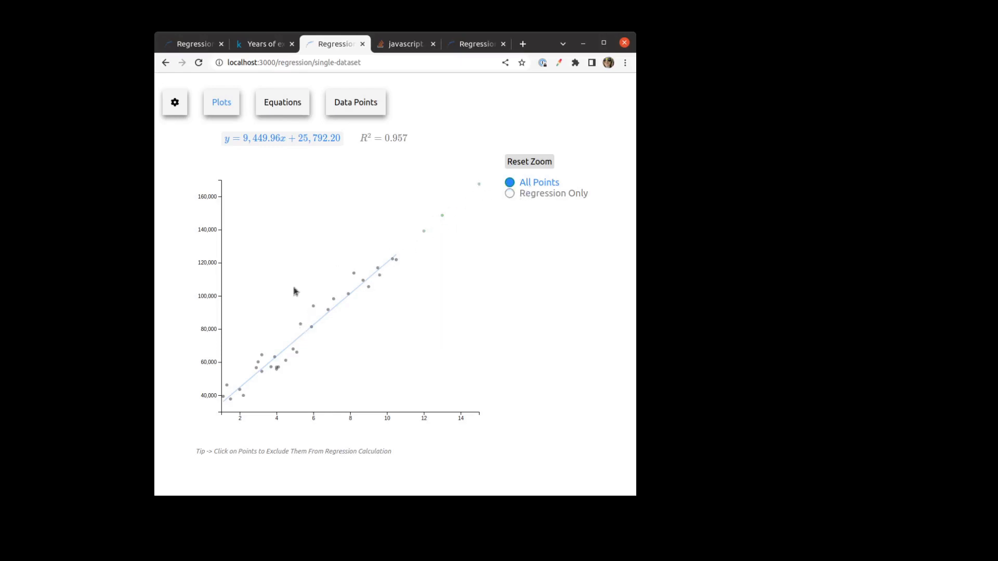
- Compare the All Points and Regression Only plot views, leaving the plot on Regression Only
click(510, 194)
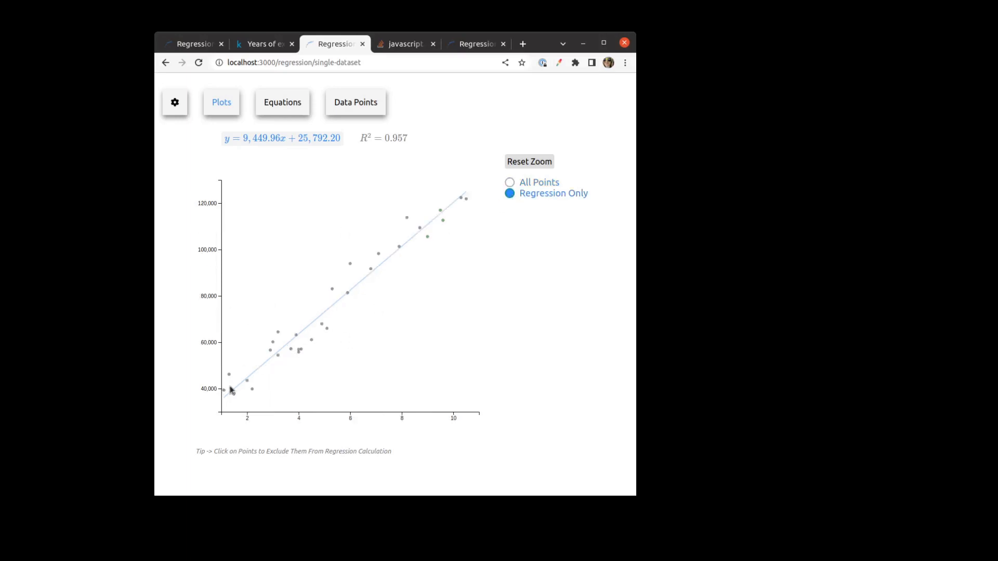
click(510, 183)
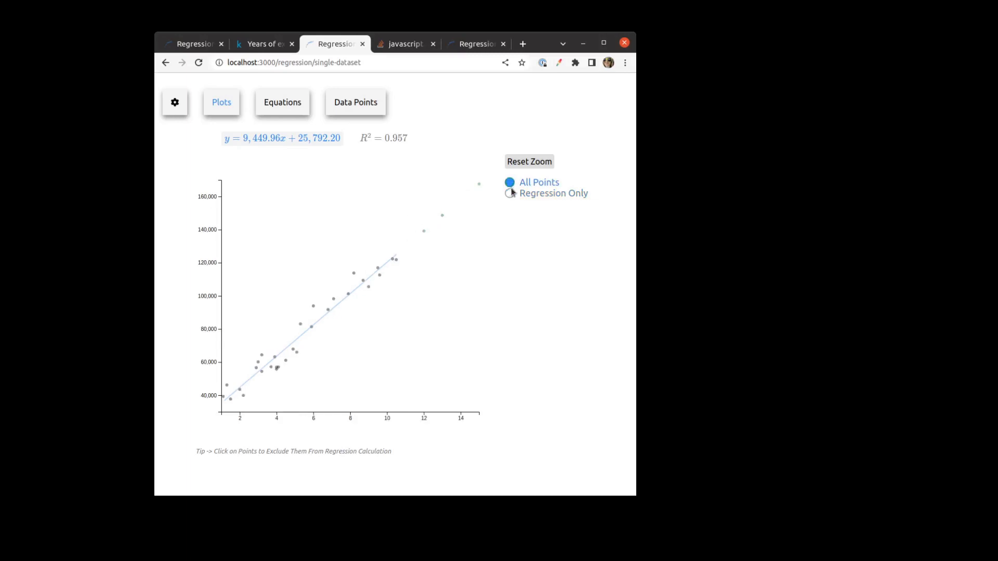
click(511, 195)
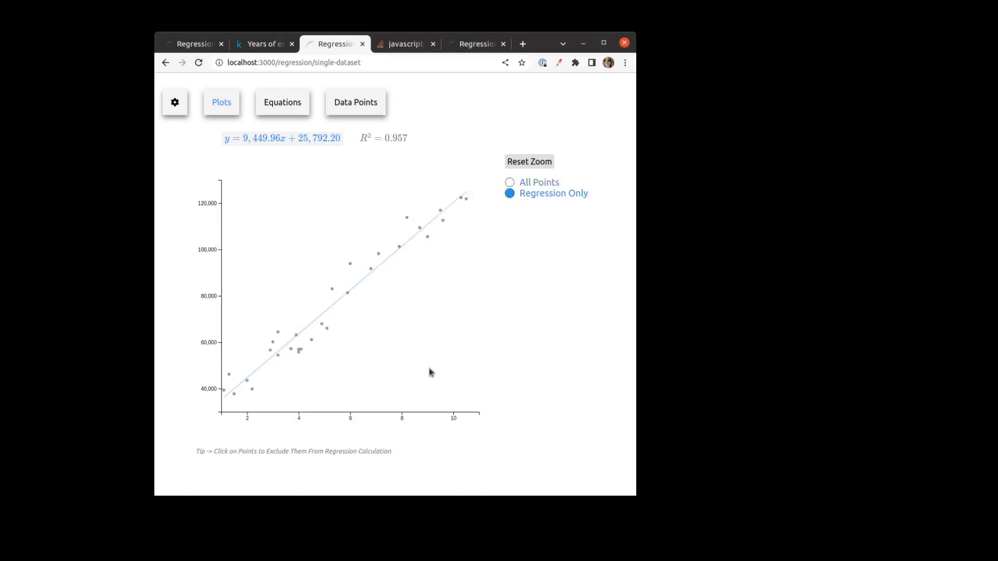
key(alt+Tab)
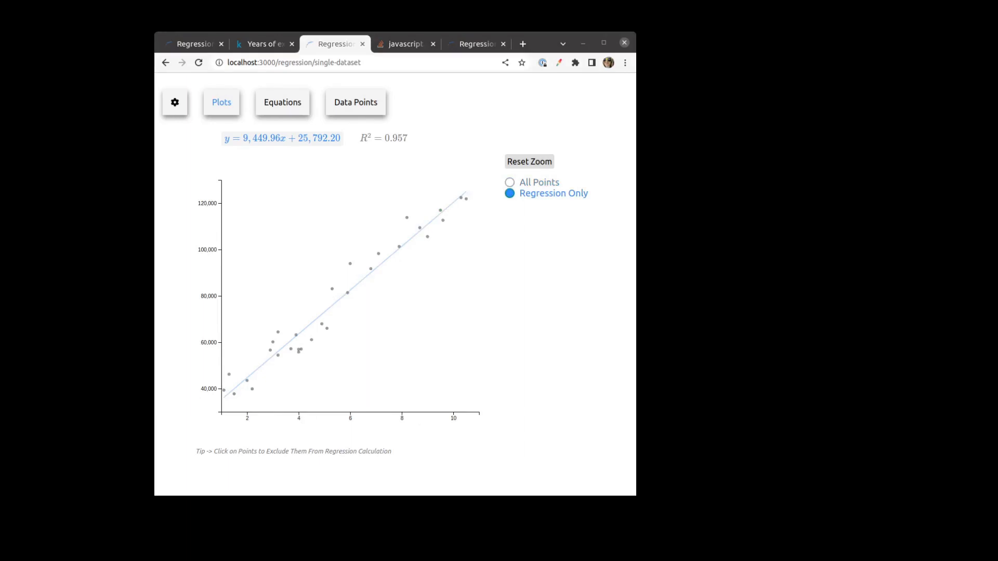
- Open the regression's data points and examine the predicted salaries for 12, 13 and 15 years of experience
click(344, 107)
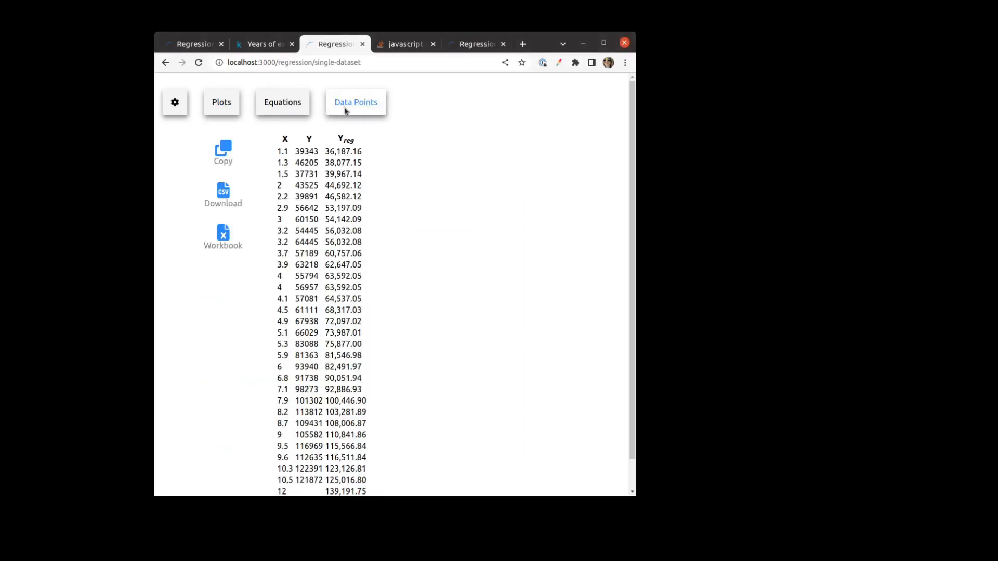
scroll(345, 208, down, 1)
drag(367, 484, 326, 457)
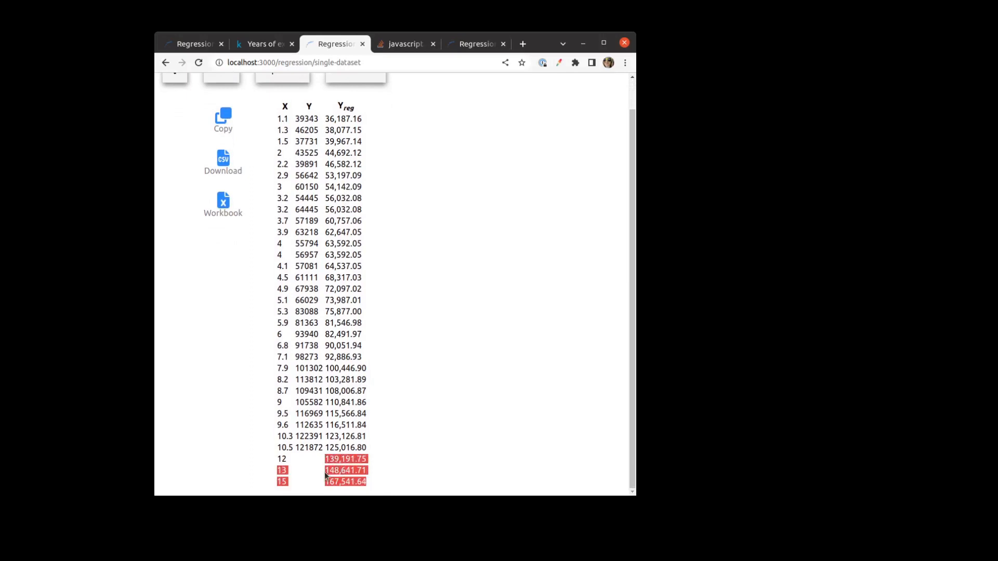
click(283, 468)
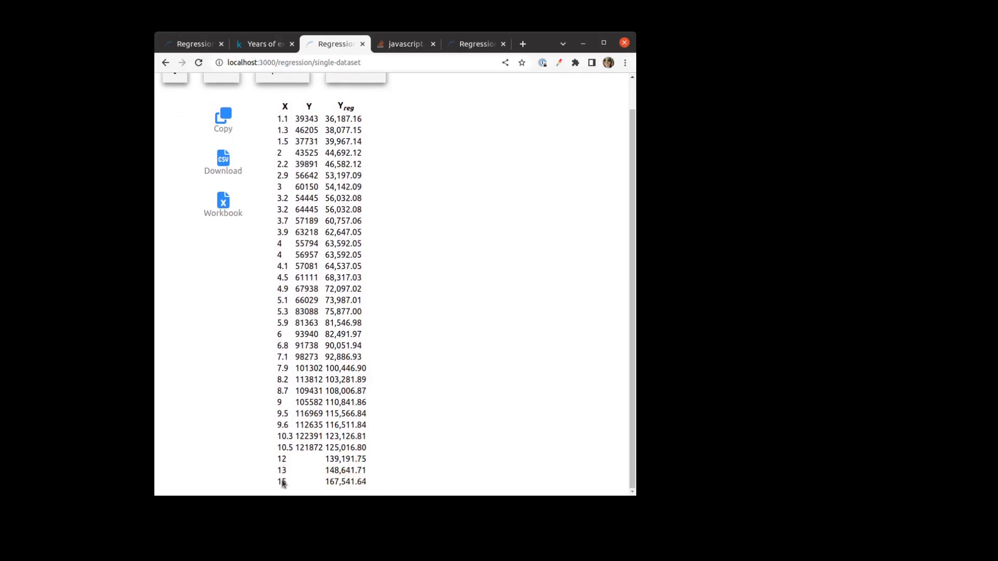
drag(367, 488, 326, 458)
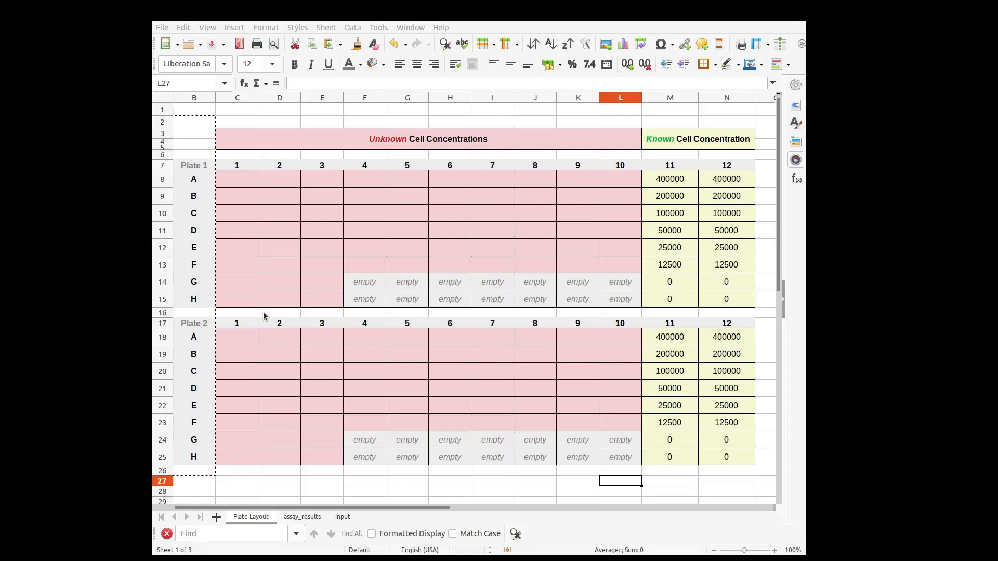
- In the assay spreadsheet, review the Plate 1 and Plate 2 layouts and the Predicted Concentration column in assay_results
click(182, 167)
click(196, 326)
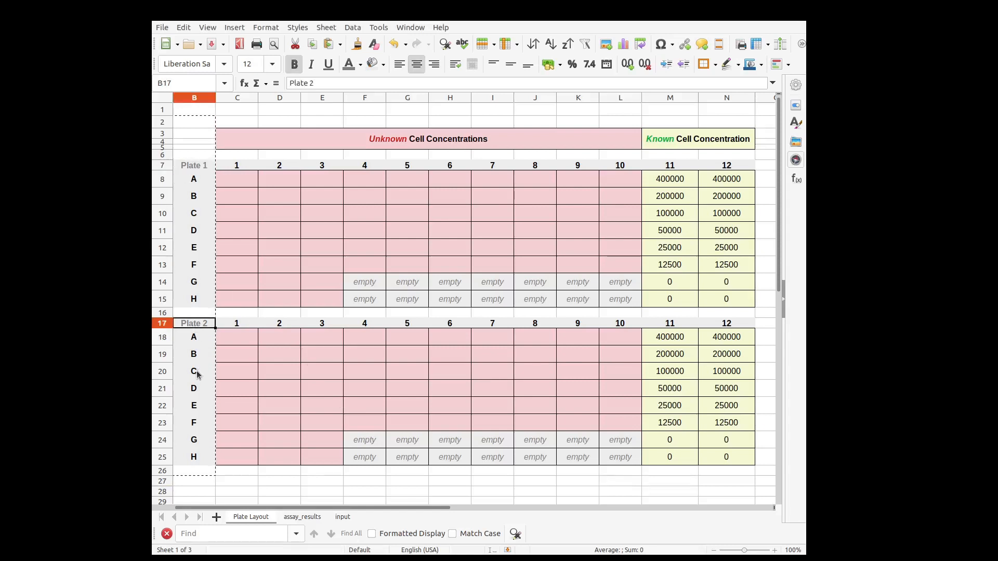
click(234, 173)
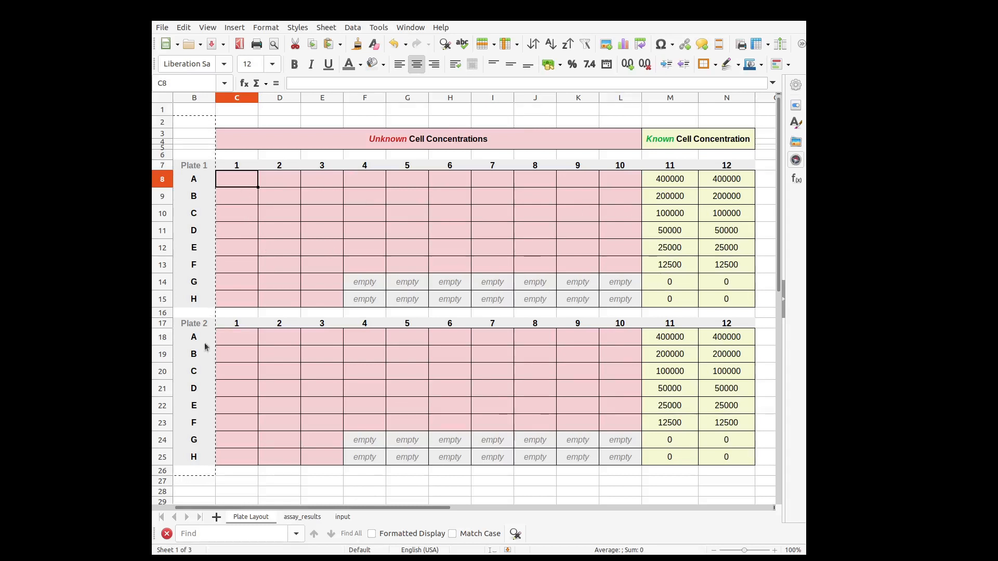
click(310, 519)
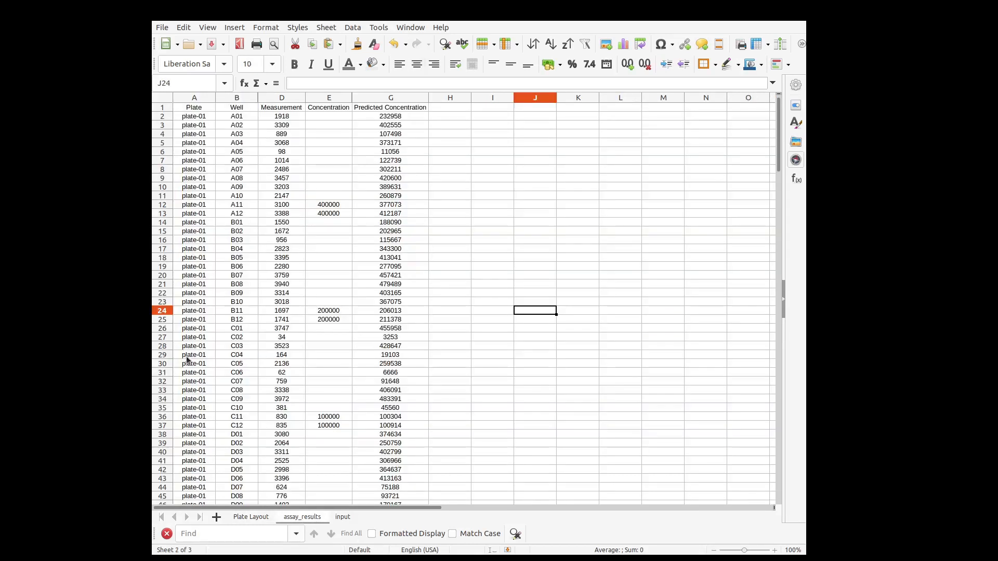
click(412, 100)
click(249, 519)
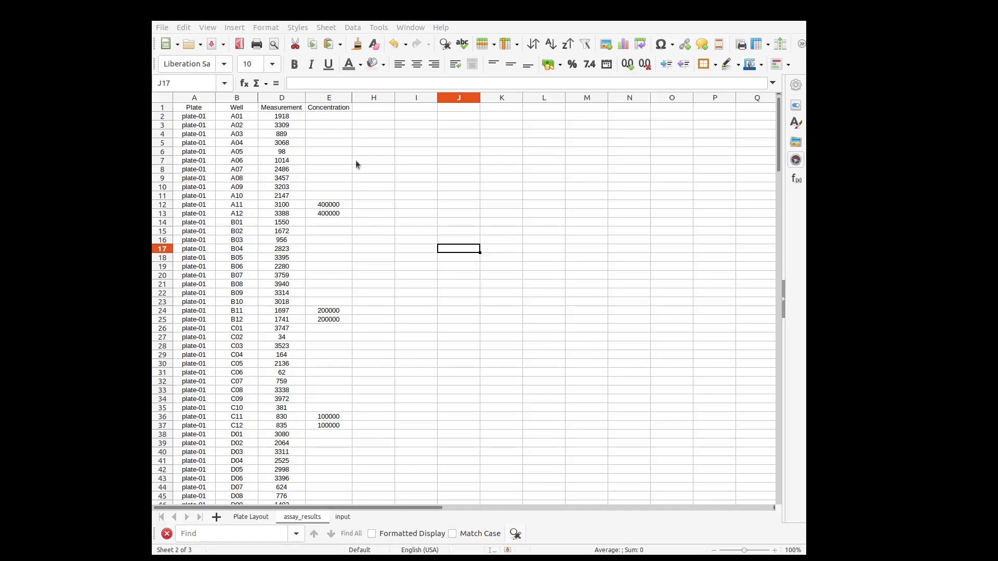
- Examine the Plate column in assay_results, including where the plate-01 rows give way to plate-02
click(202, 107)
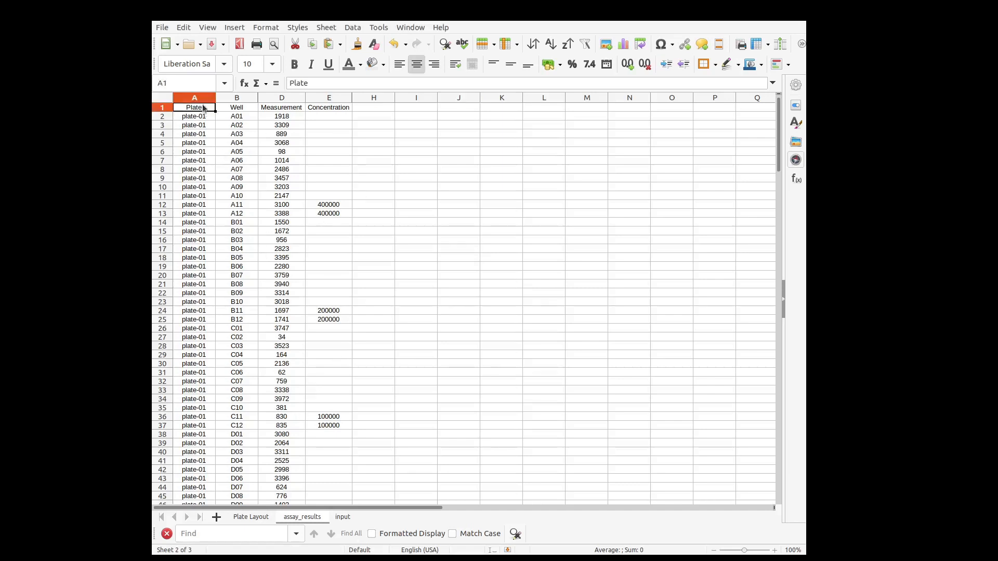
click(203, 121)
scroll(202, 384, down, 20)
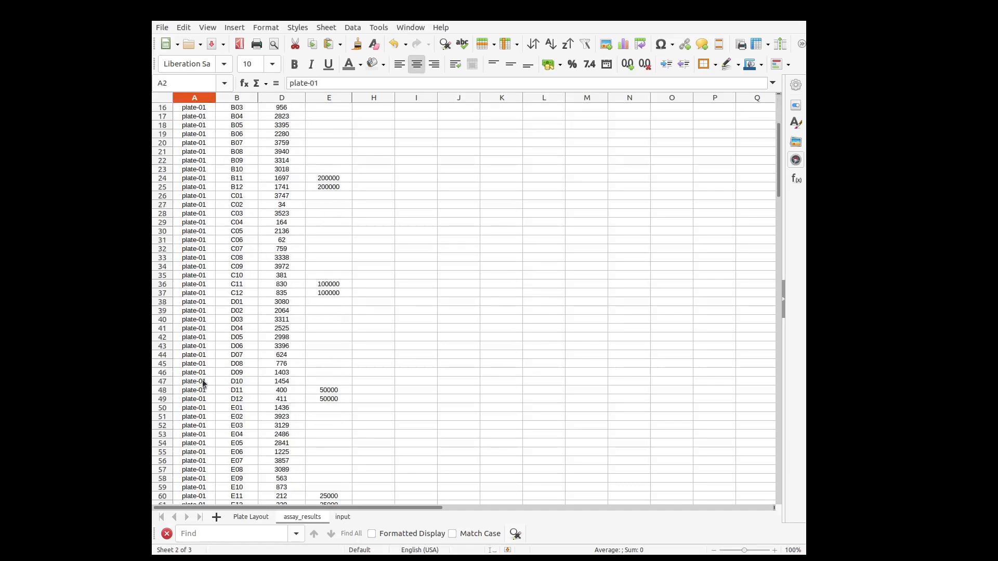
click(197, 339)
click(183, 348)
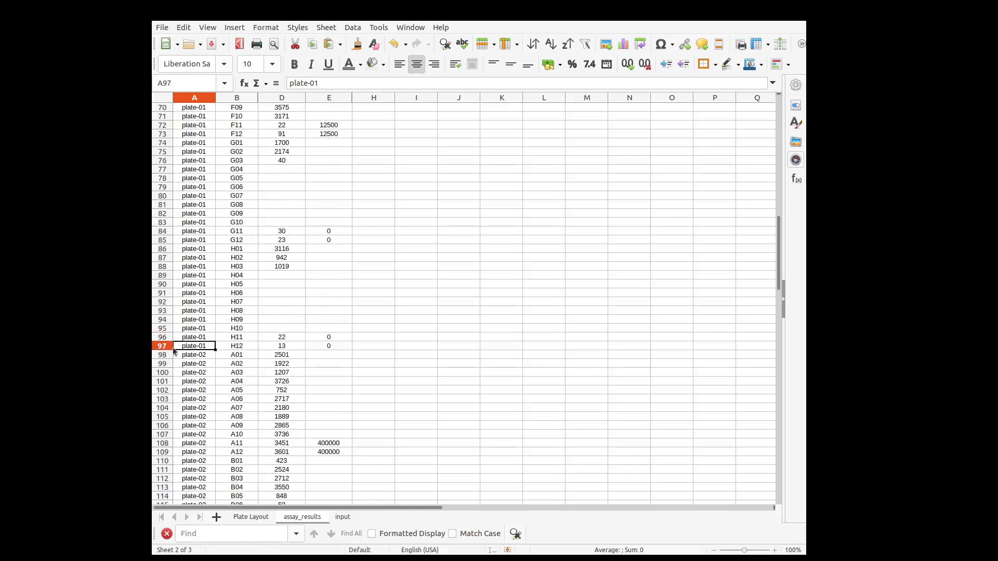
click(195, 357)
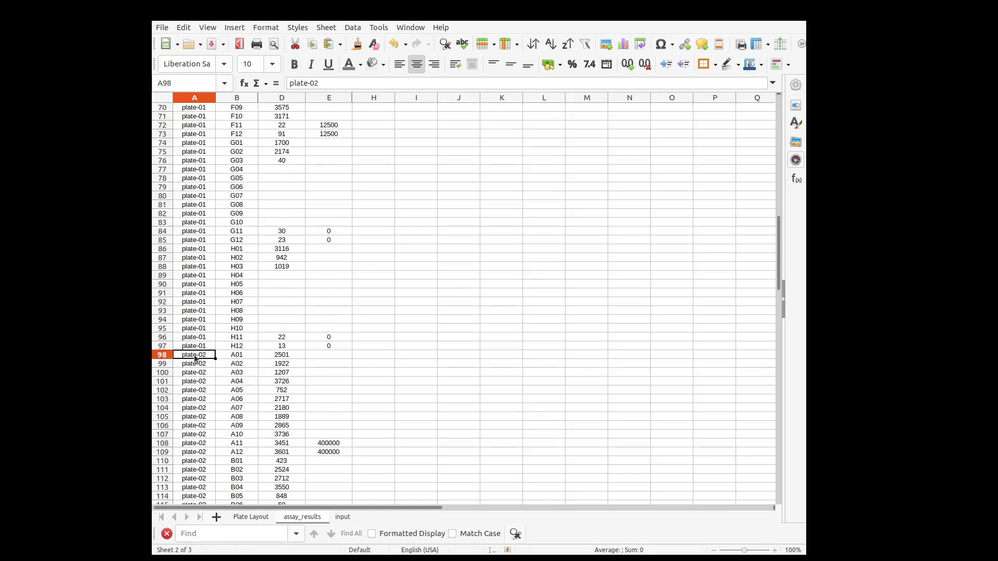
scroll(201, 361, up, 20)
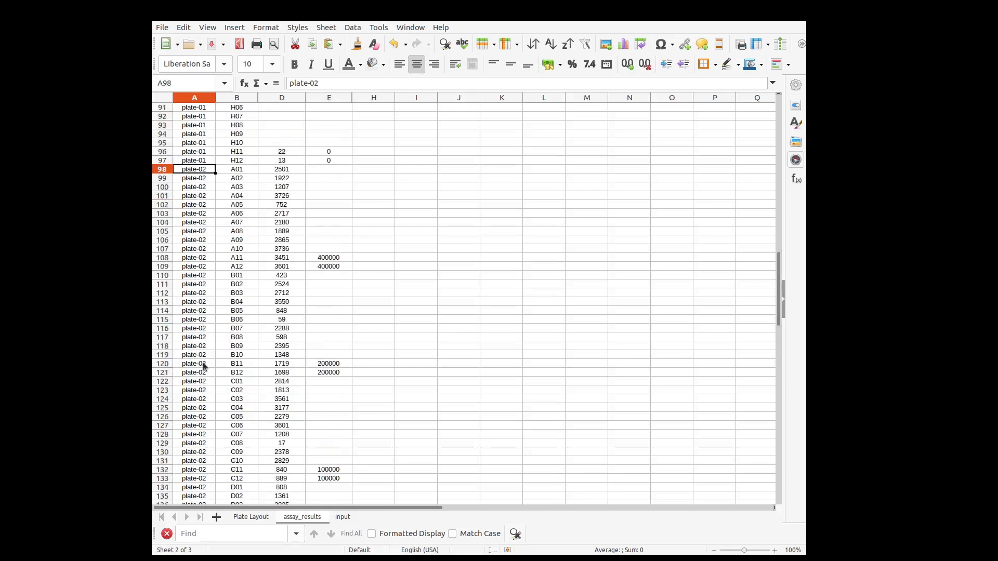
- Examine the plate-01 well labels in the Well column and their values in the Measurement column
drag(238, 124, 247, 307)
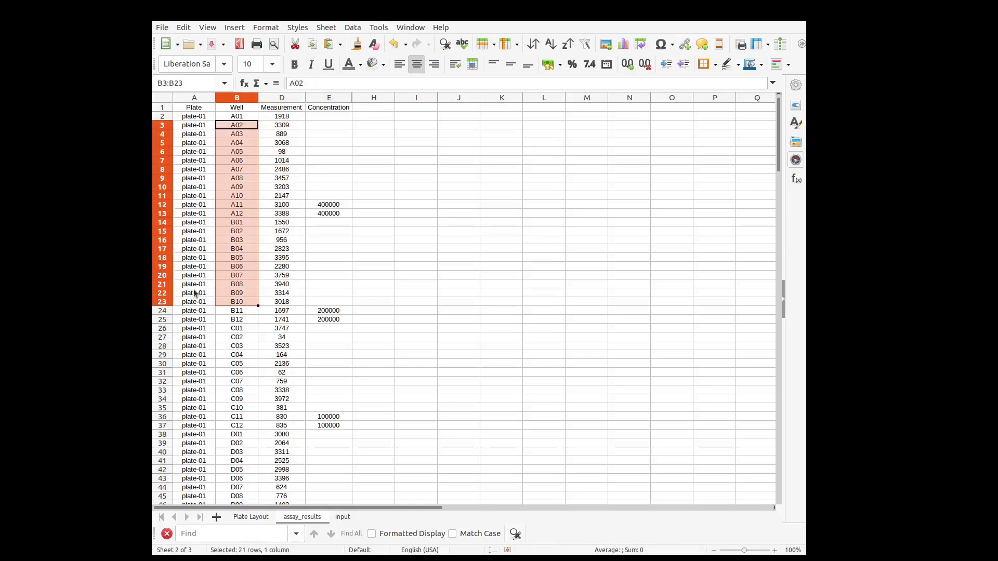
click(300, 259)
click(272, 119)
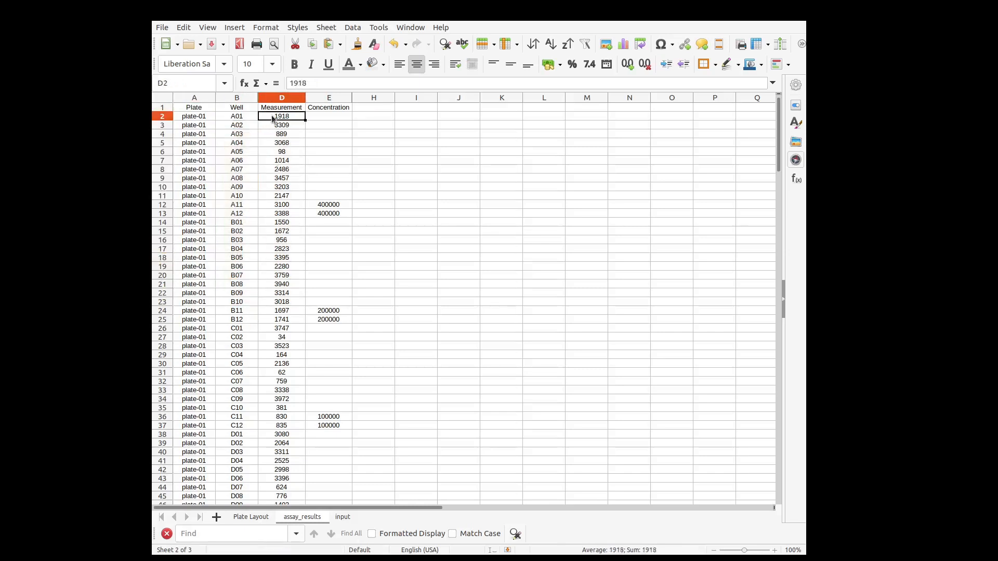
drag(285, 117, 282, 293)
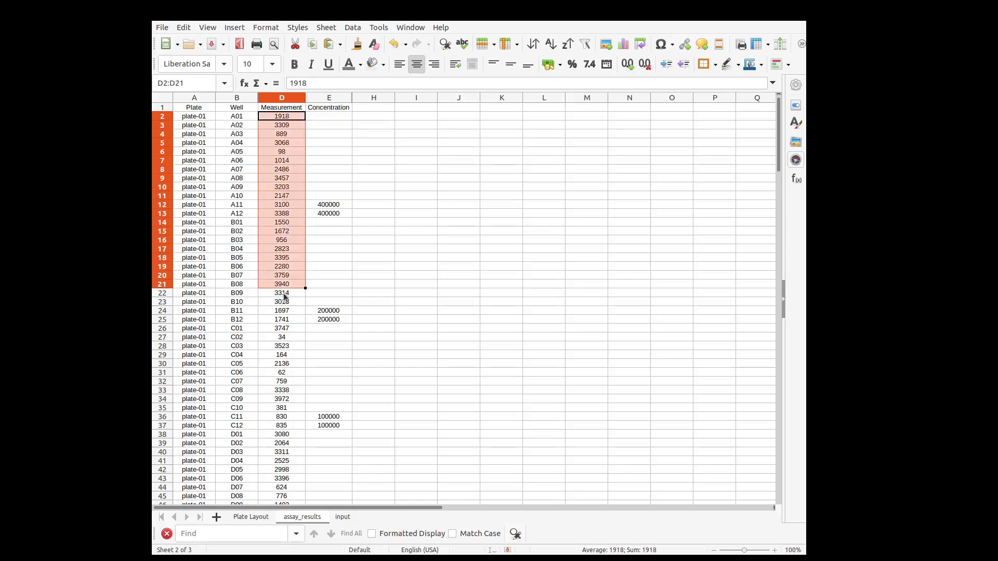
- Compare the measurements and known concentrations of standard wells A11 and A12, and check the B11 and B12 concentrations
click(284, 199)
drag(284, 207, 330, 214)
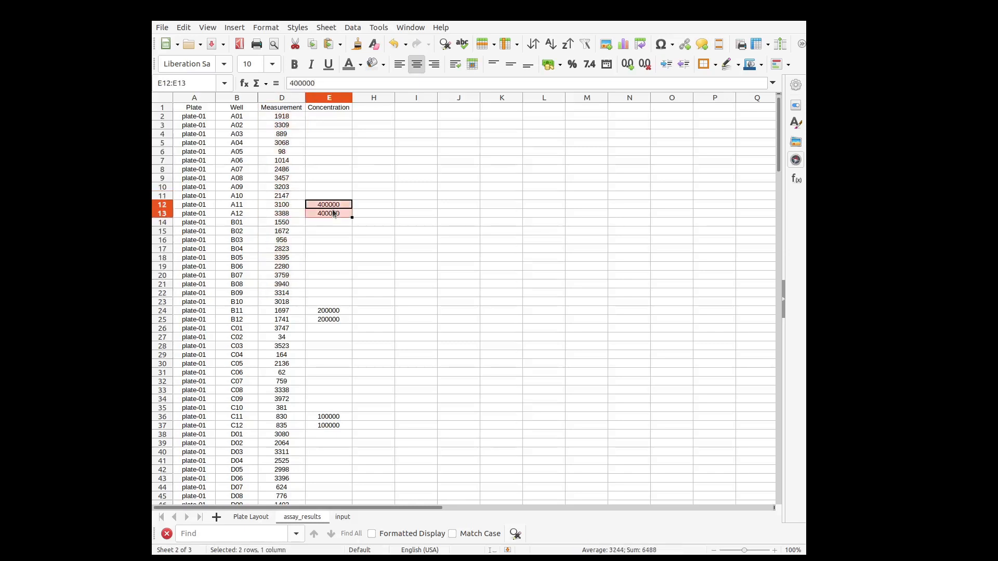
drag(344, 311, 316, 320)
drag(234, 206, 241, 213)
click(329, 206)
drag(329, 207, 285, 215)
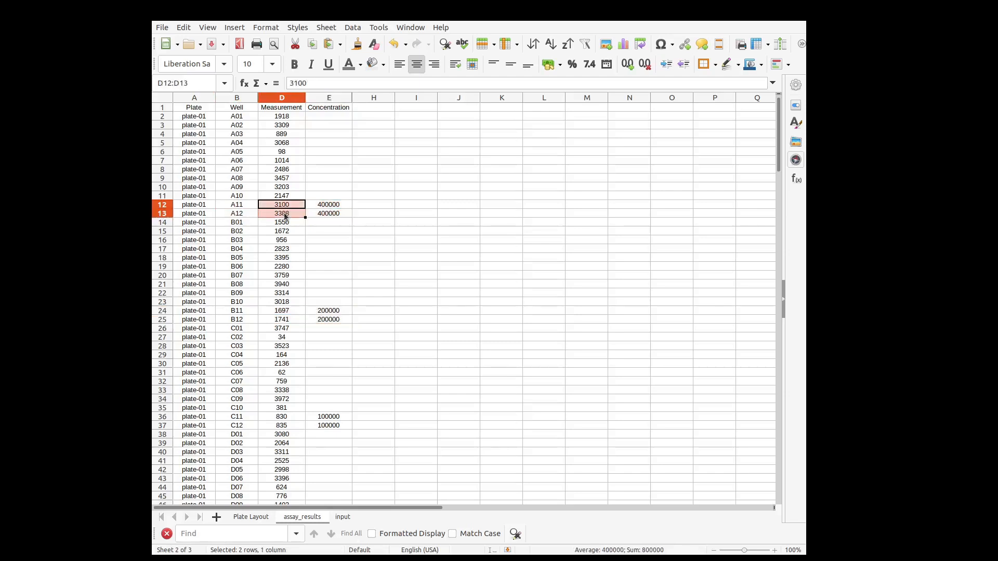
- Inspect the blank measurements for plate-01's empty wells G04 to G10 and H04 to H10
scroll(334, 274, down, 20)
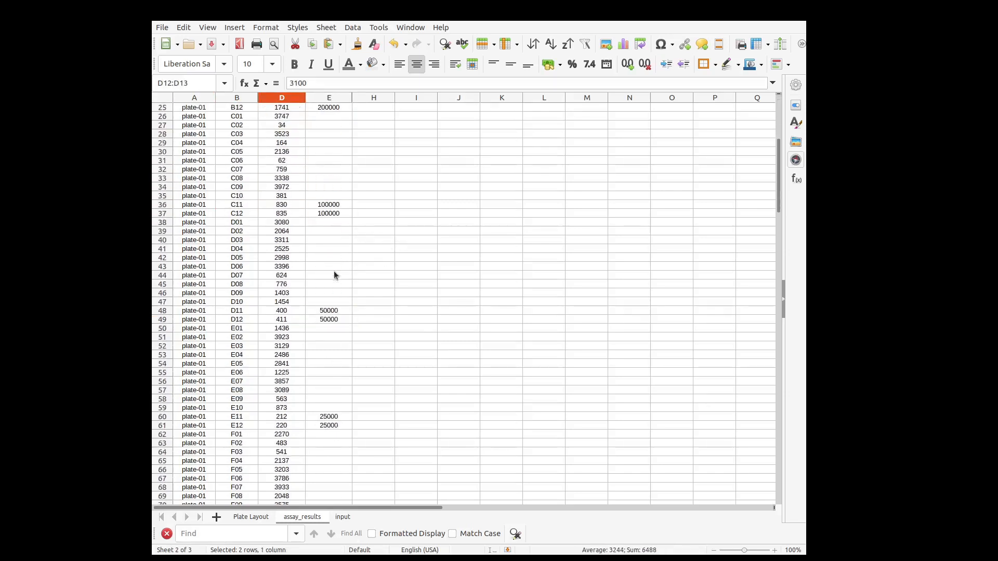
drag(284, 249, 282, 306)
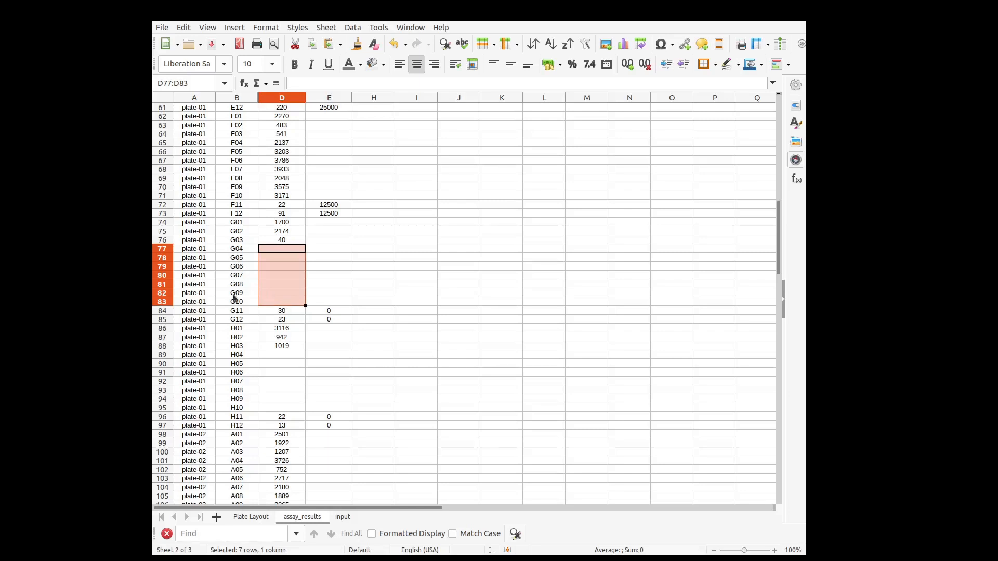
click(298, 283)
drag(289, 245, 292, 302)
drag(297, 356, 297, 406)
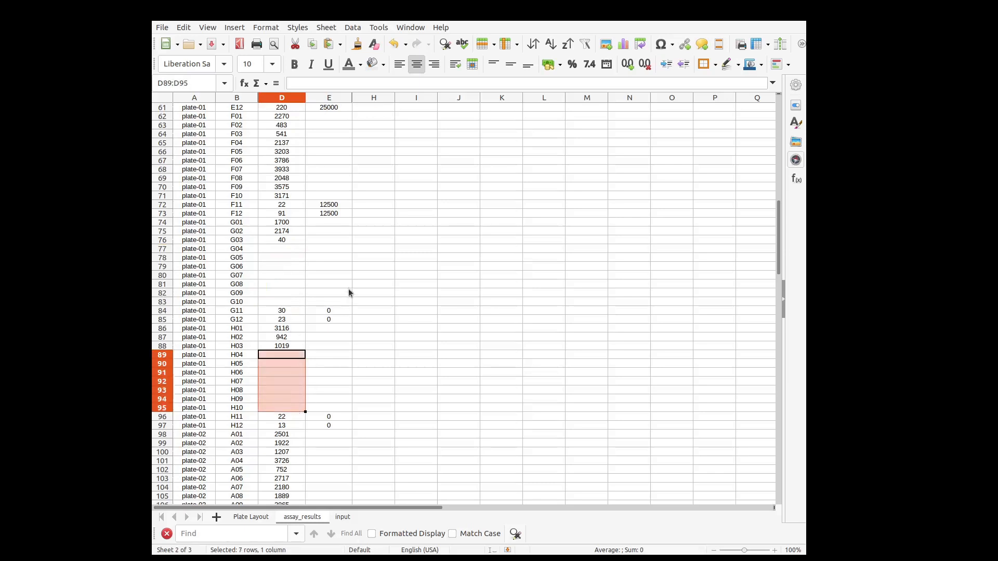
drag(292, 249, 295, 303)
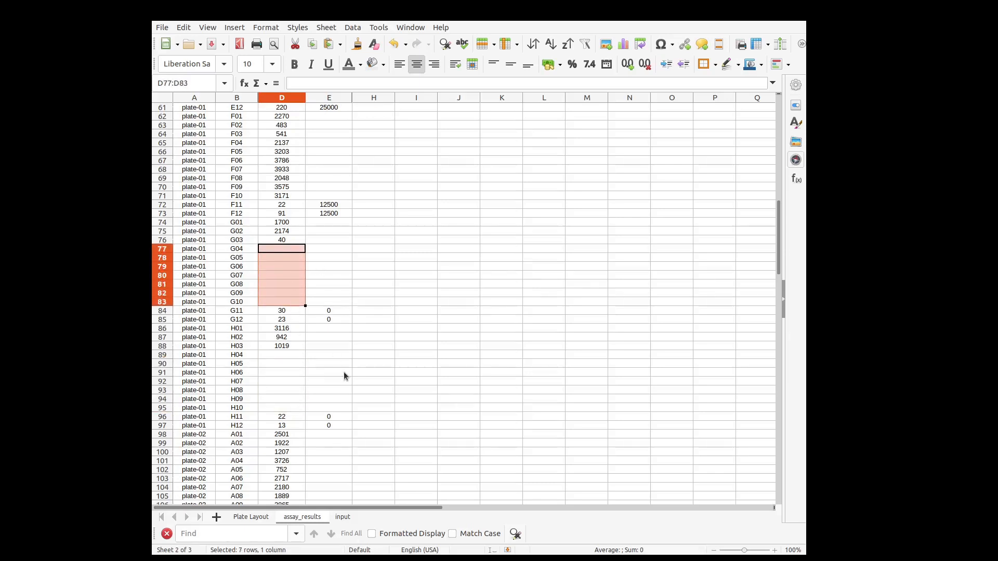
- Compare the A11 and A12 standard concentrations with the Concentration cells of plate-01 wells A01 to A10 in assay_results
scroll(344, 372, down, 20)
scroll(344, 372, up, 20)
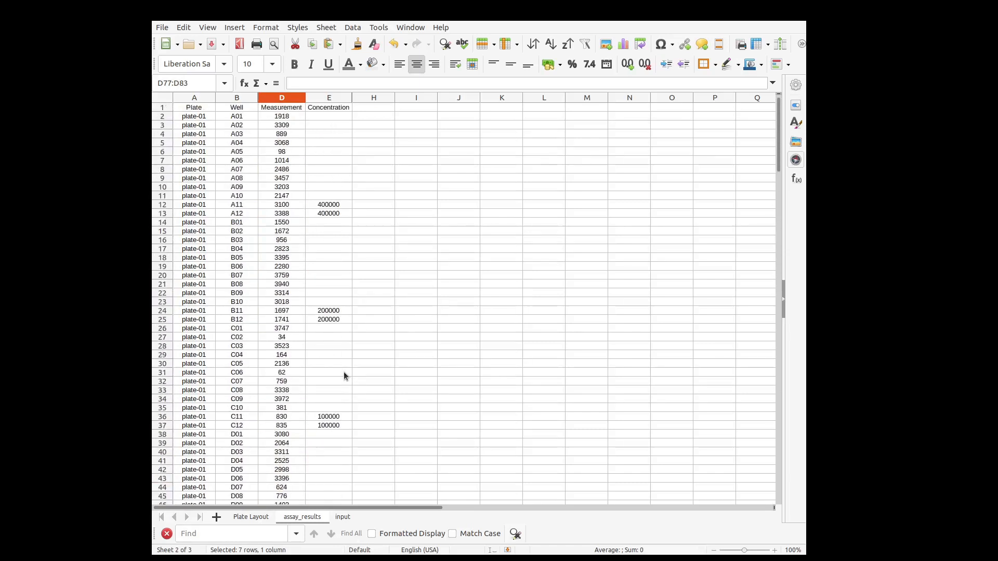
click(288, 208)
click(320, 207)
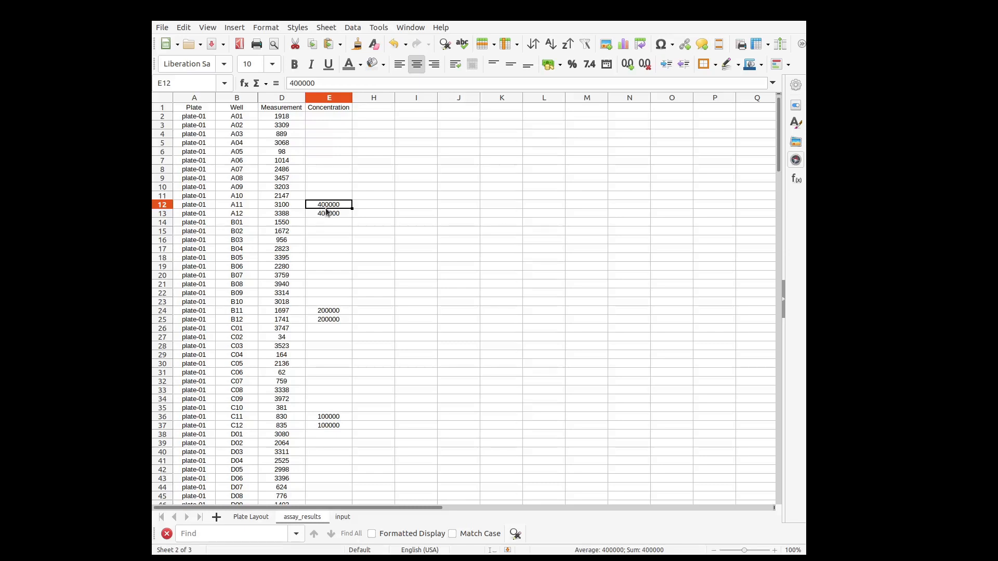
drag(325, 196, 318, 114)
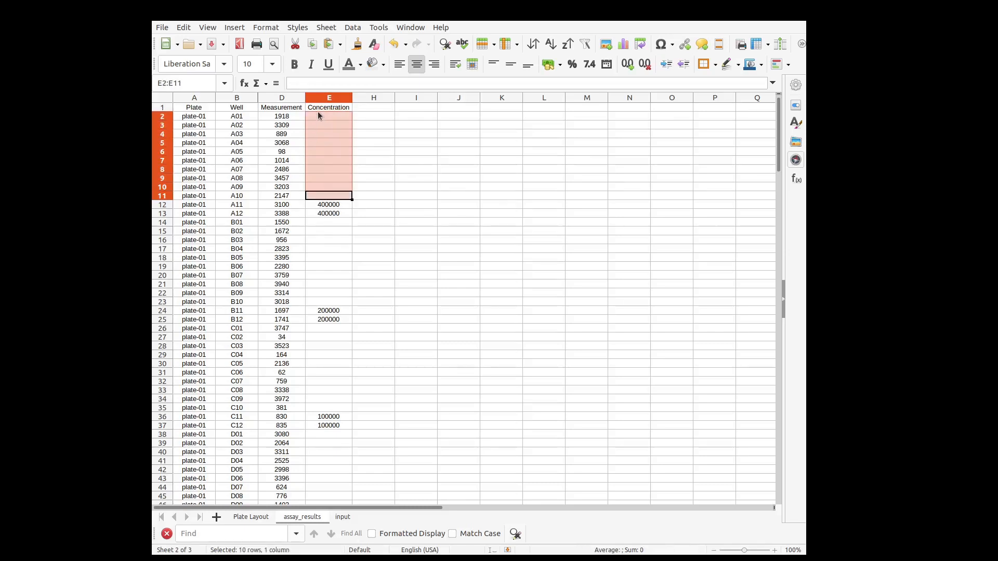
- Compare the plate-01 row A sample measurements with the measurements and known concentrations of standard wells A11 and A12
click(297, 114)
click(296, 160)
click(292, 198)
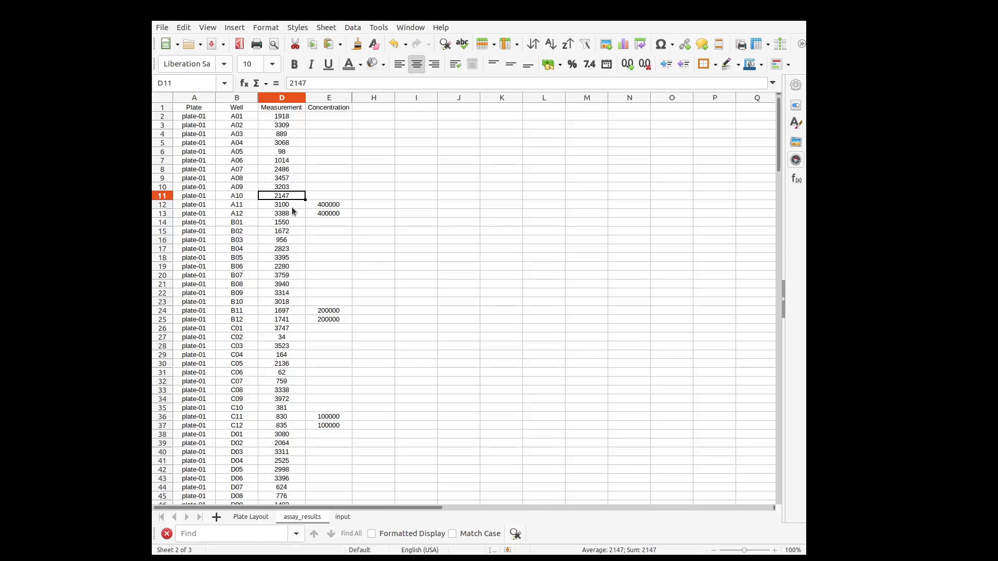
click(291, 207)
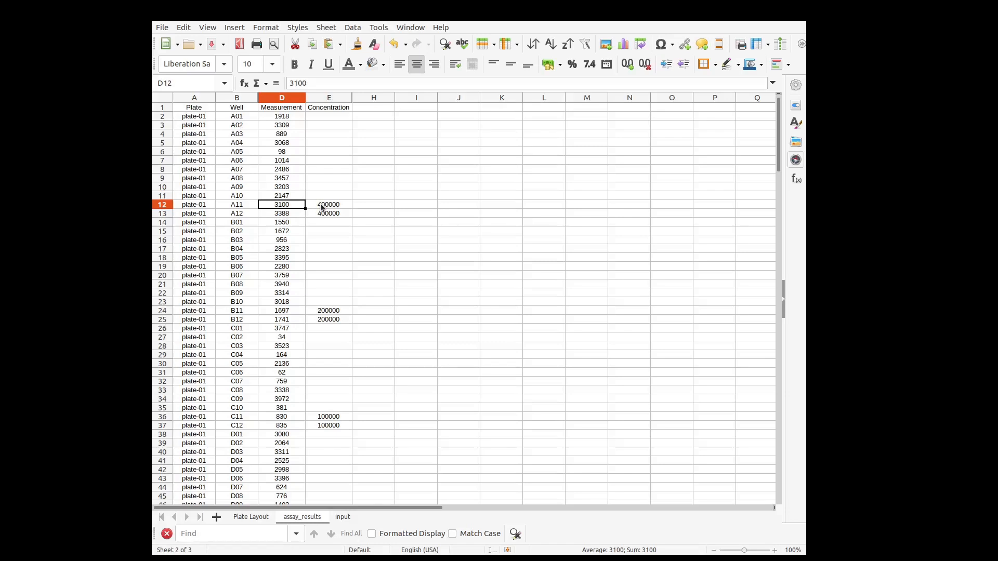
drag(321, 207, 327, 217)
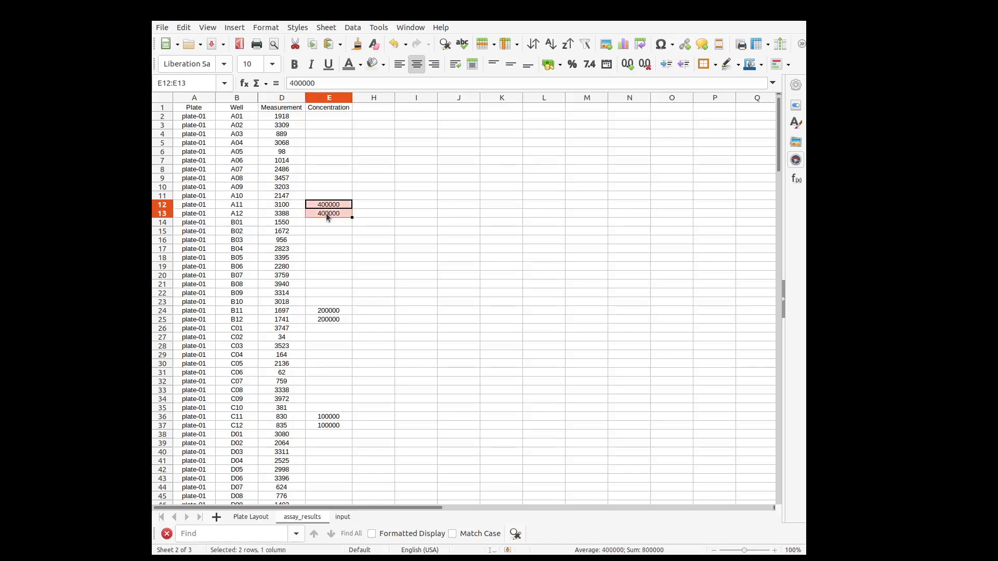
drag(281, 116, 280, 174)
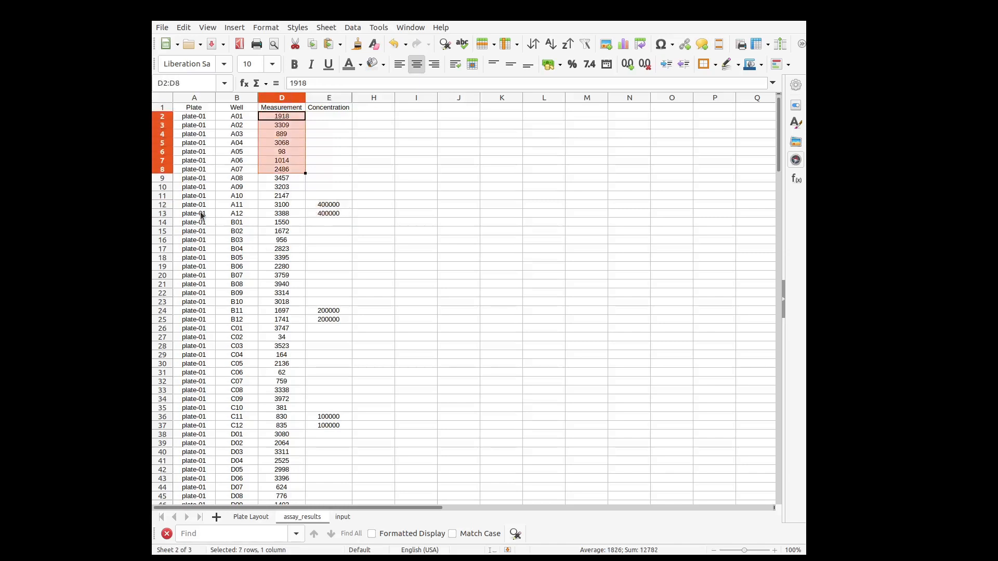
drag(334, 206, 332, 214)
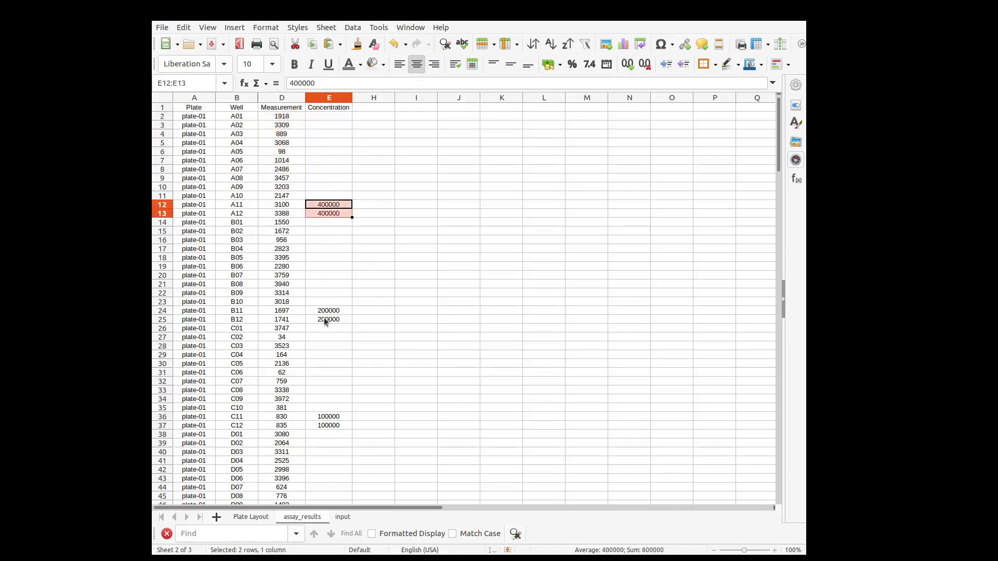
- Examine plate-02's A11 and A12 standard concentrations and the measurements of its sample wells A01 to A07
scroll(324, 317, down, 10)
scroll(323, 317, down, 4)
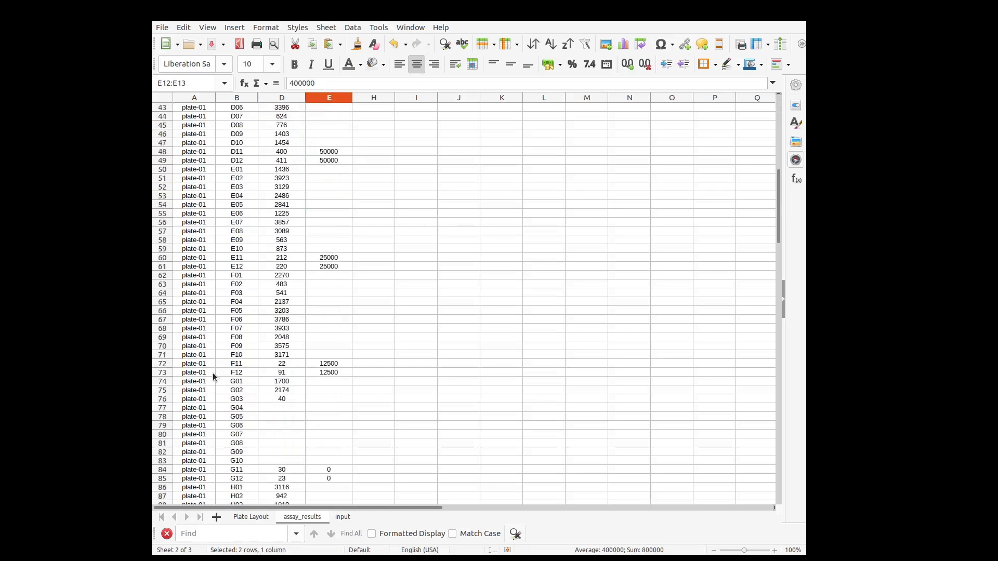
scroll(259, 376, down, 12)
scroll(259, 376, down, 2)
mouse_move(323, 312)
mouse_down()
mouse_move(323, 320)
mouse_move(287, 321)
mouse_move(326, 320)
mouse_up()
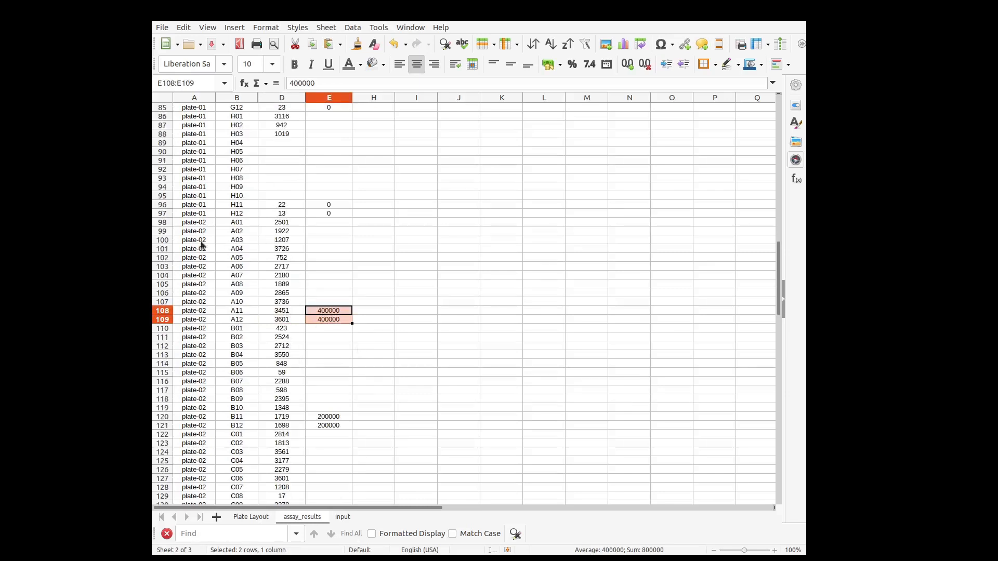
click(264, 242)
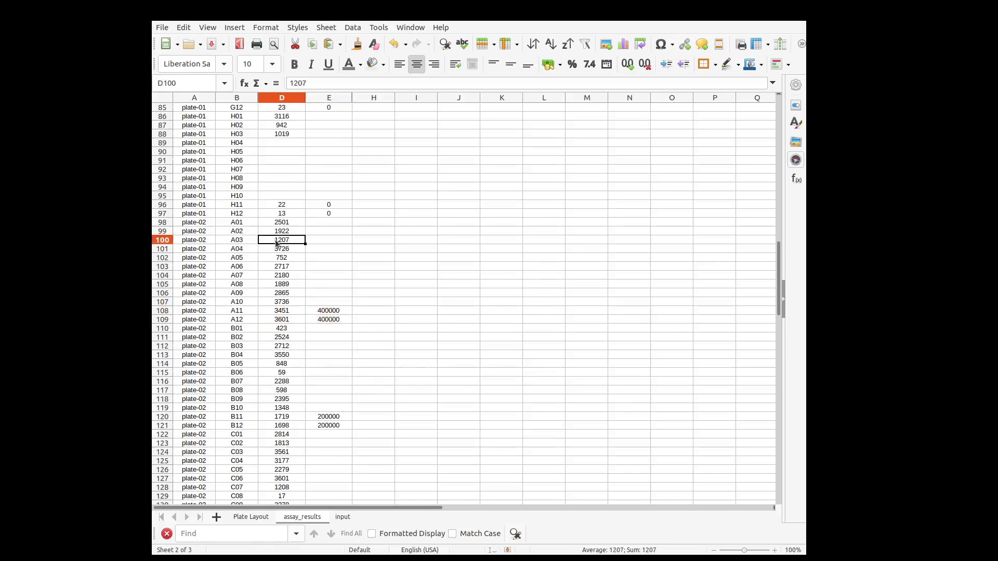
drag(283, 239, 281, 223)
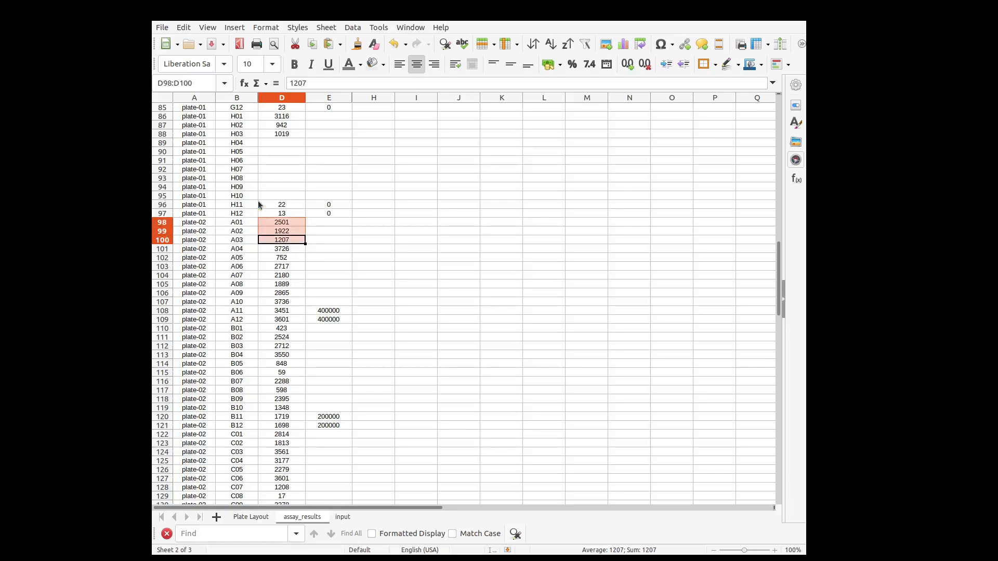
click(288, 244)
click(189, 242)
click(292, 254)
click(292, 276)
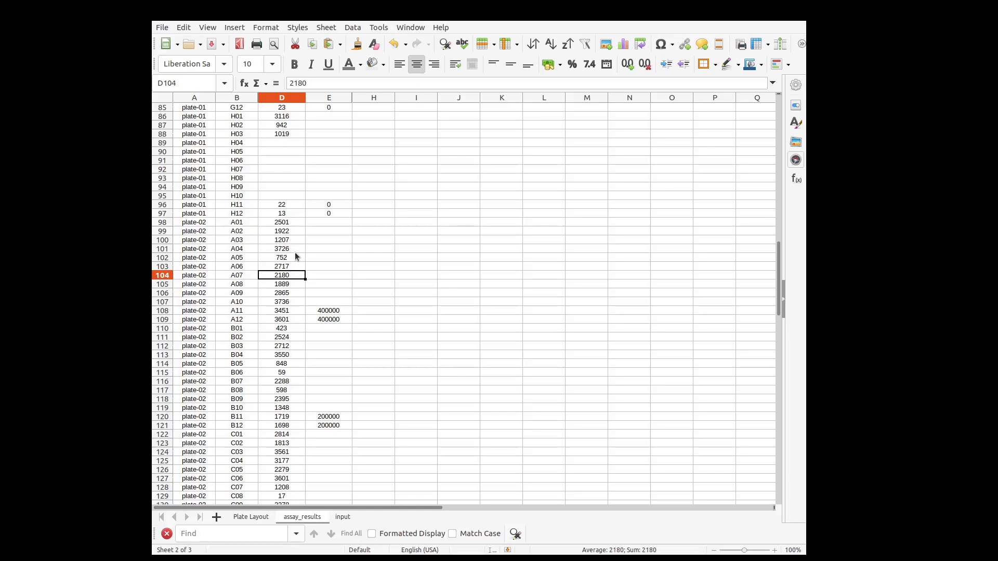
scroll(294, 251, up, 20)
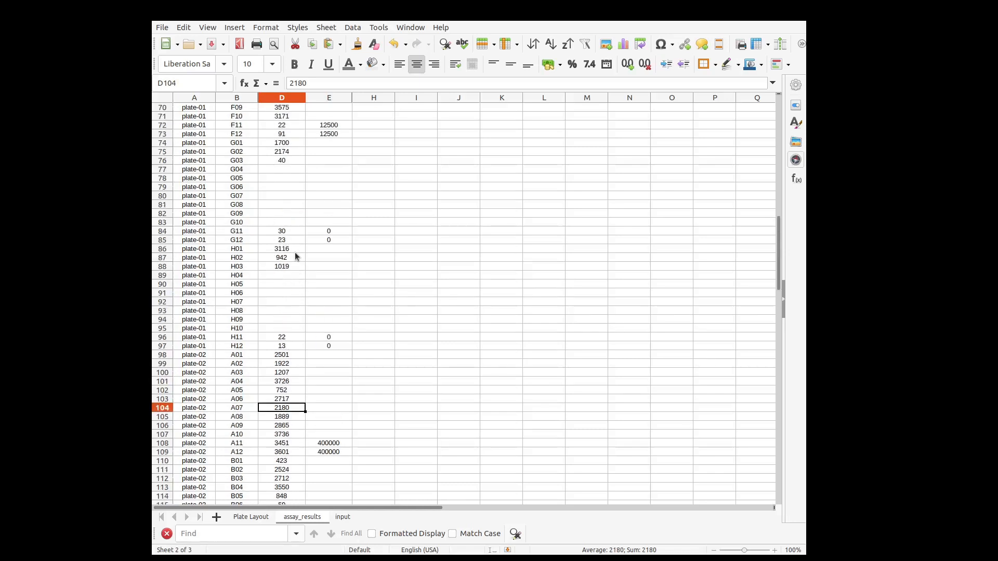
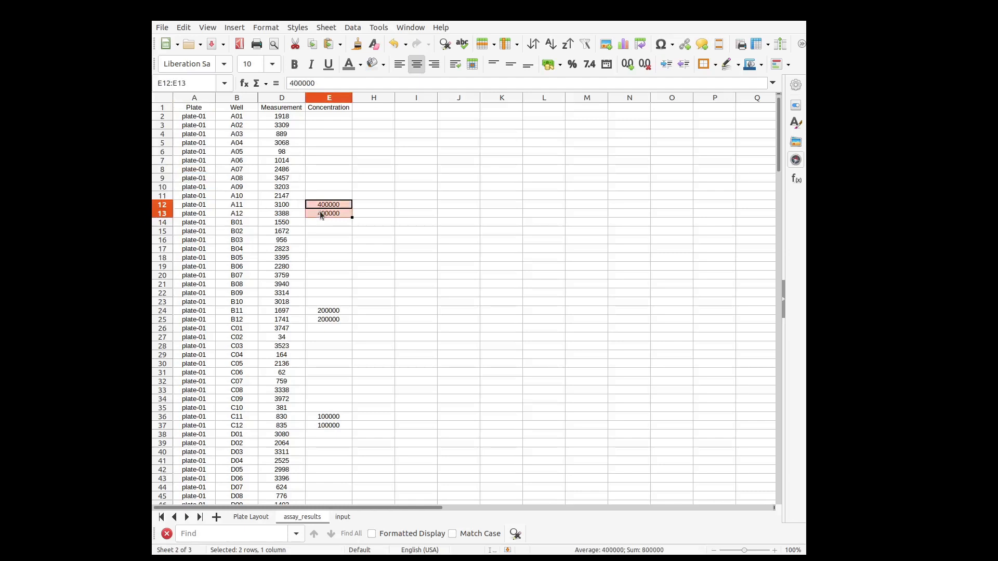
- Review the A11 and A12 standards, and the Plate, Well, Measurement and Concentration columns of assay_results in turn
drag(300, 216, 289, 218)
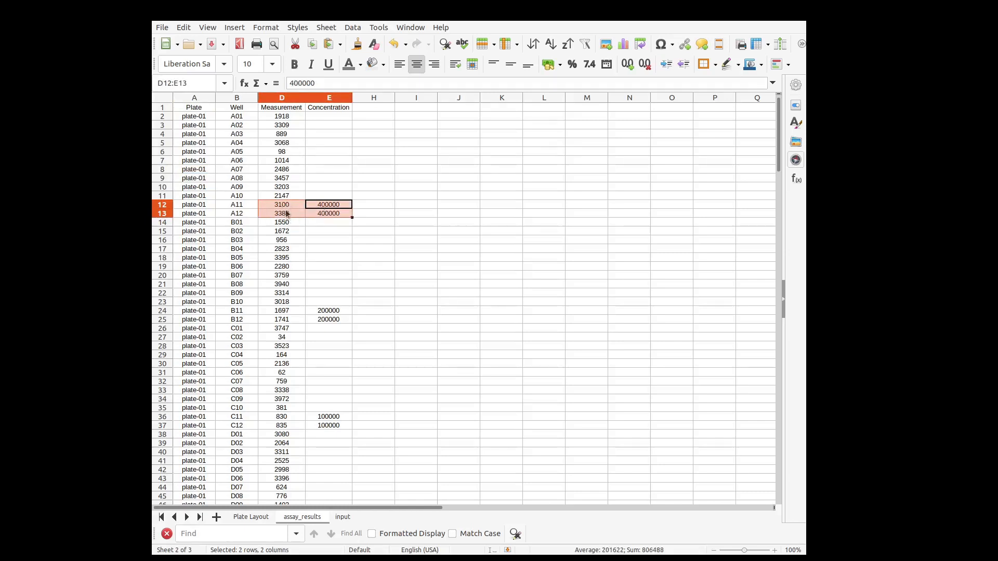
drag(265, 118, 240, 199)
click(204, 196)
click(200, 154)
click(200, 118)
click(196, 99)
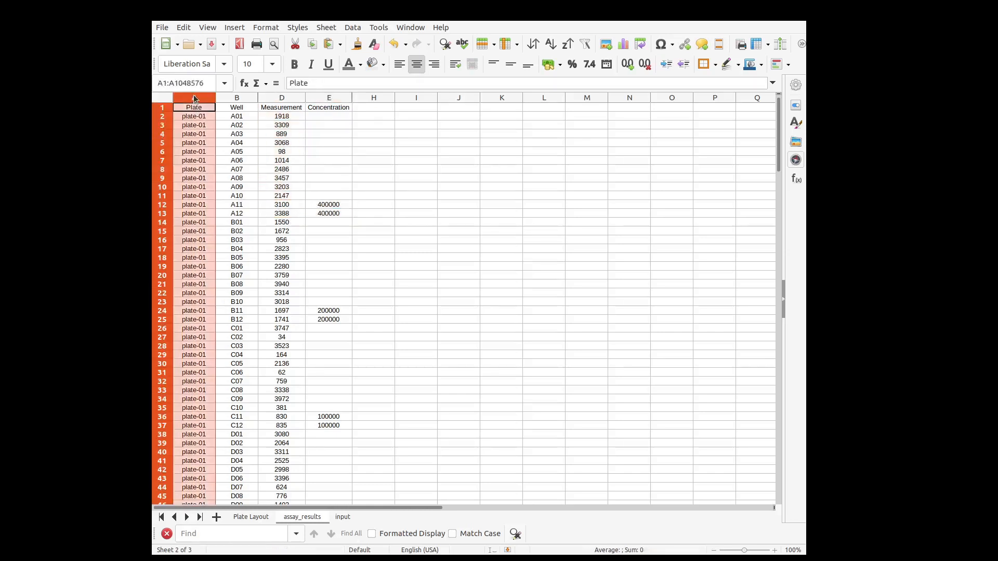
click(249, 99)
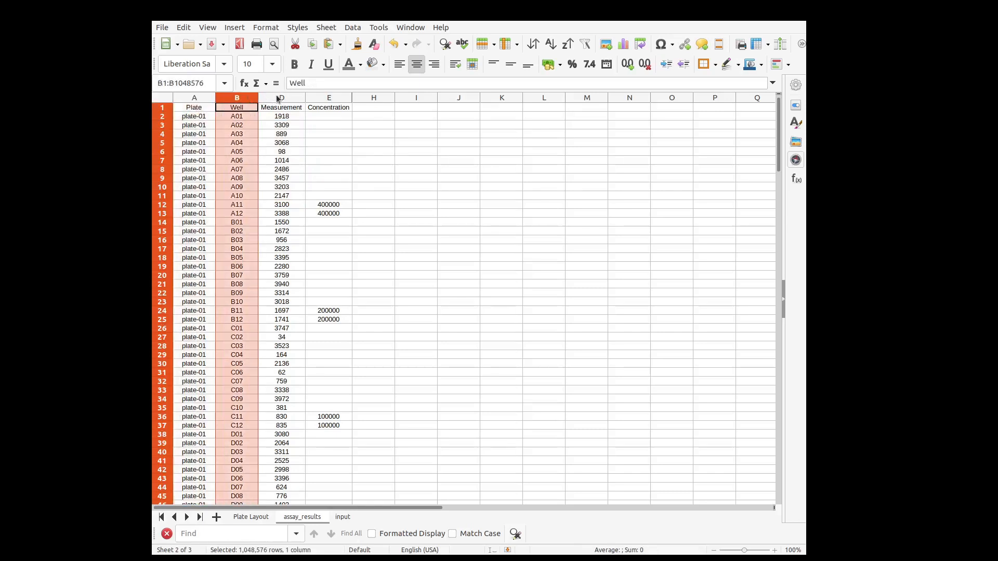
click(278, 99)
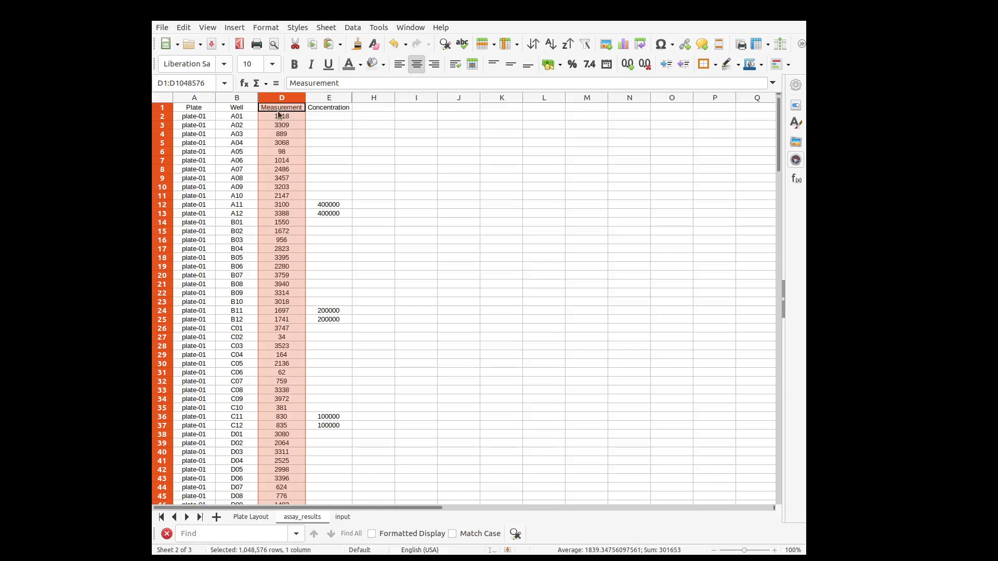
click(315, 99)
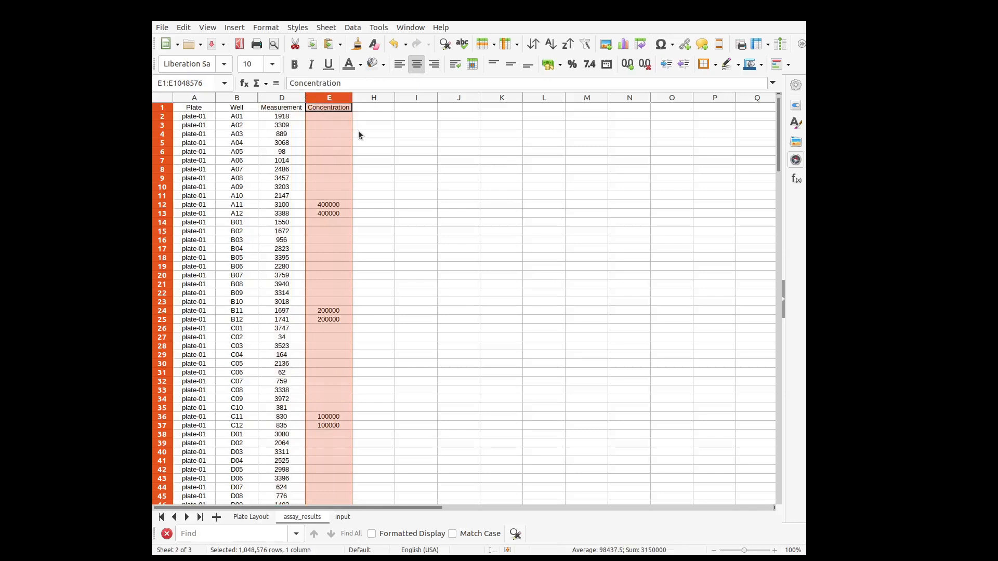
click(338, 241)
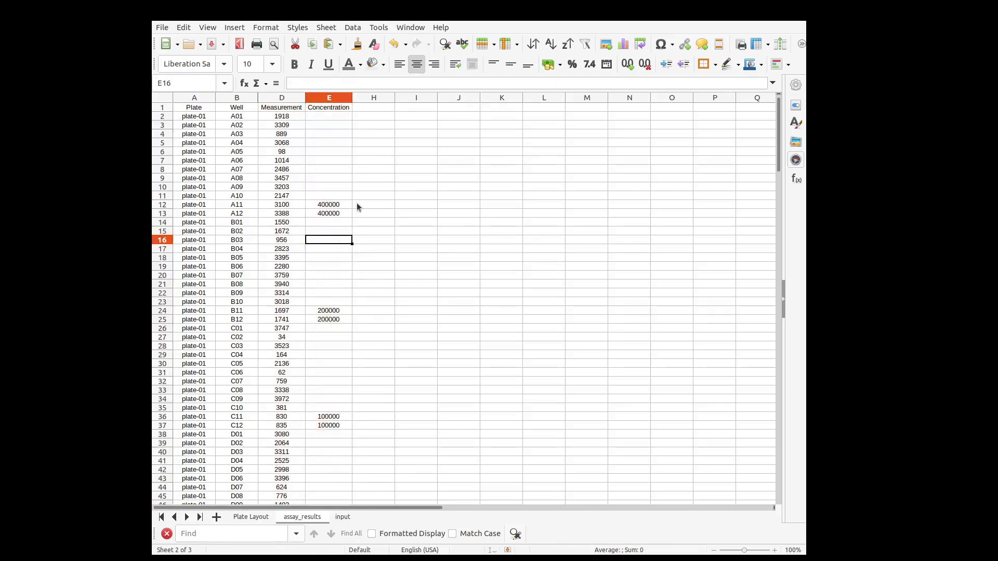
- Compare the columns of the input sheet with those of assay_results, checking the Well column in particular
click(345, 517)
scroll(320, 439, up, 6)
scroll(320, 439, up, 20)
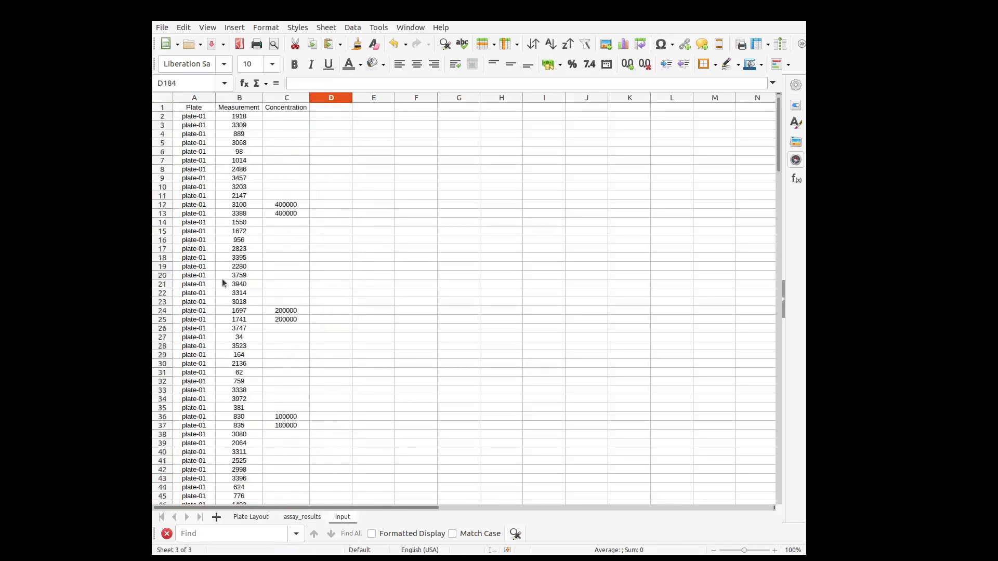
click(202, 97)
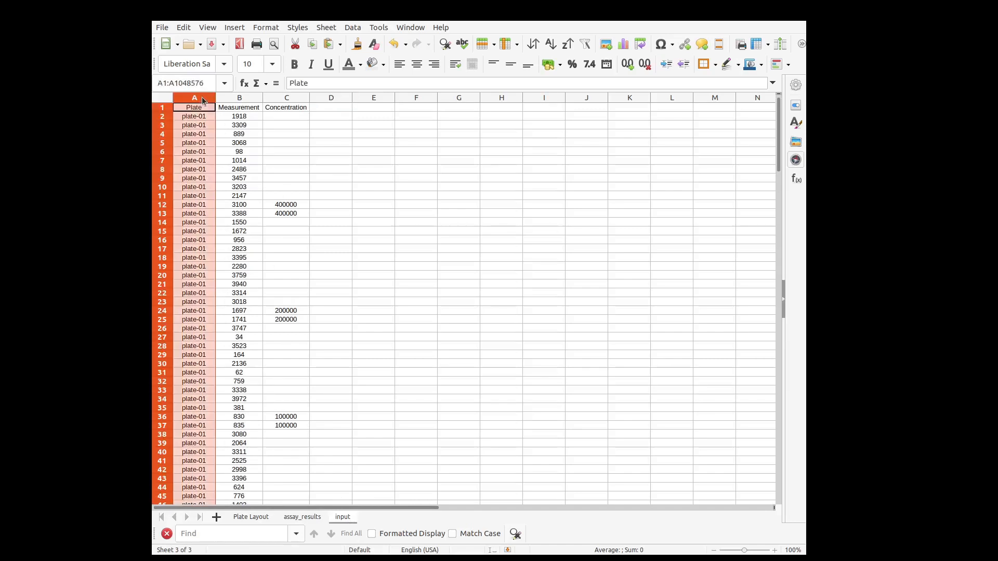
click(239, 98)
click(285, 98)
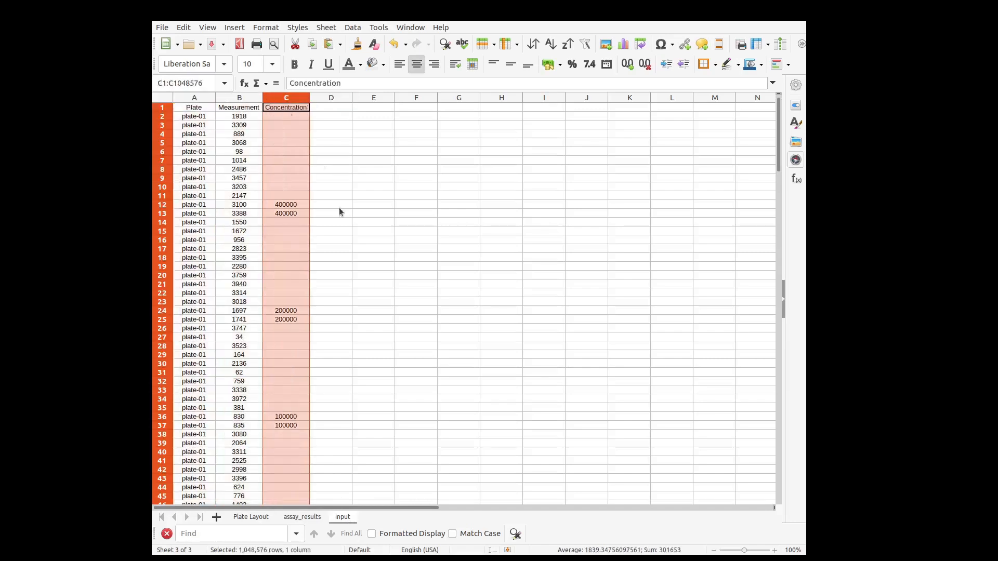
click(315, 518)
click(200, 98)
click(239, 98)
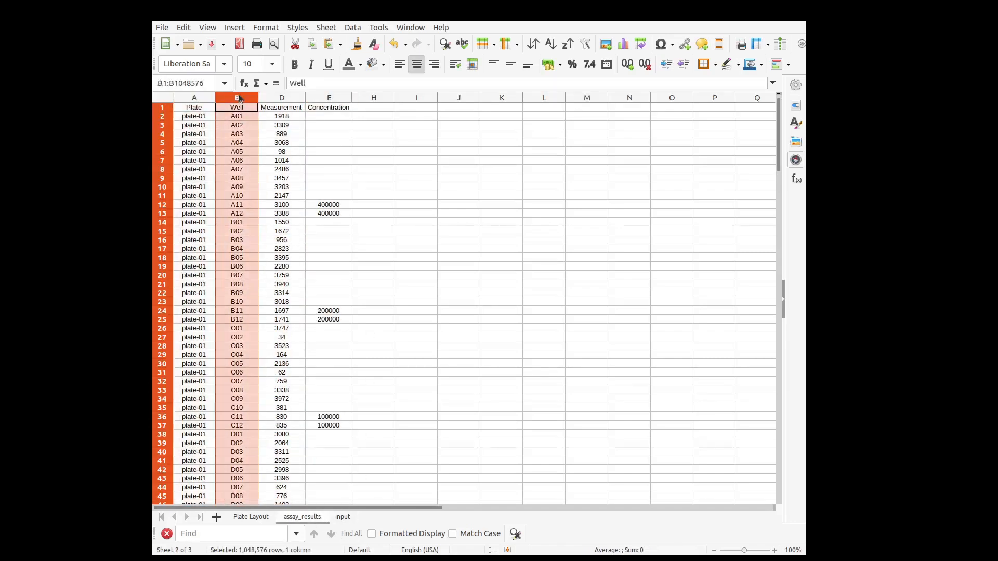
click(343, 517)
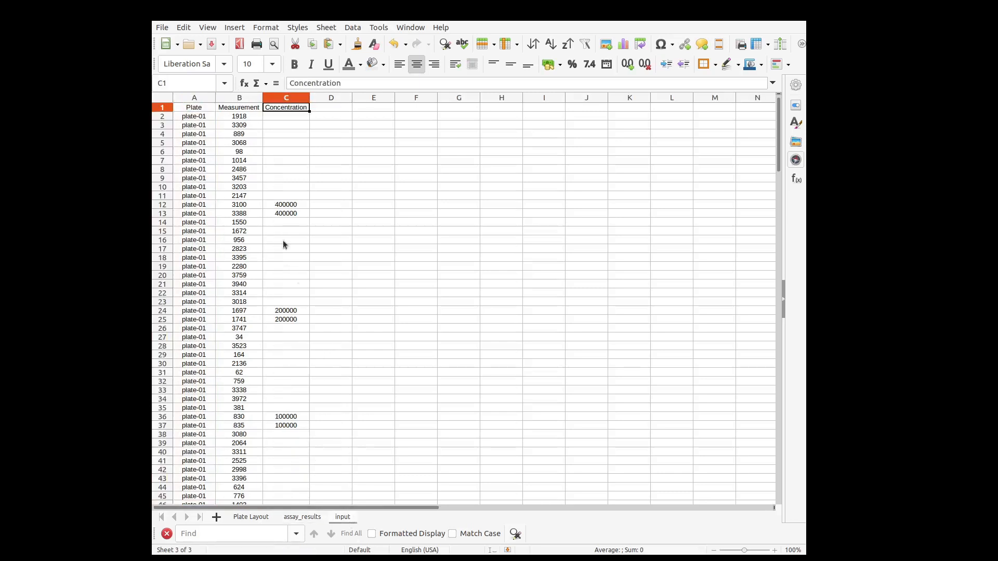
- Copy the plate, measurement and concentration data in A2:C193 of the input sheet, without the header row
click(196, 117)
scroll(305, 174, down, 20)
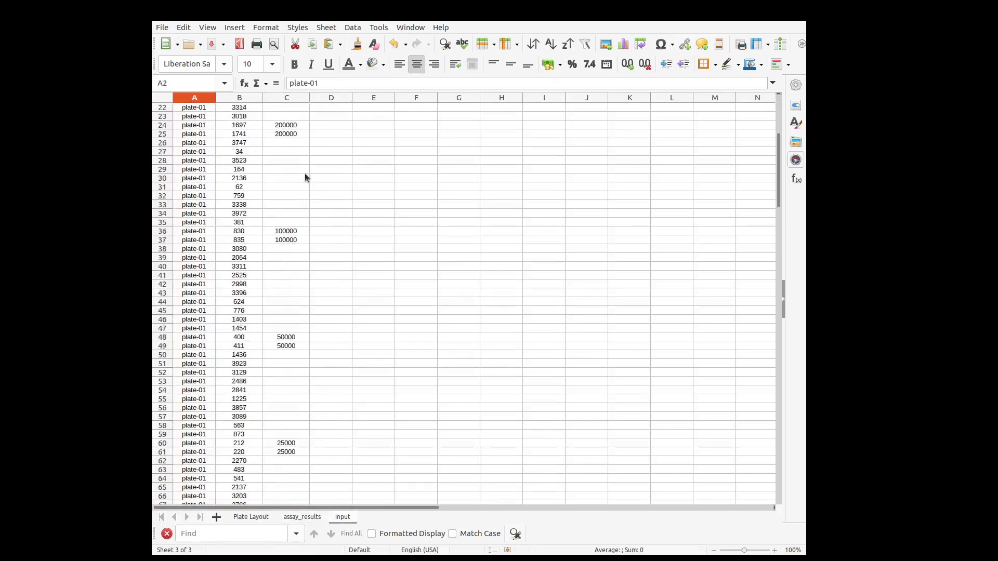
scroll(305, 177, down, 13)
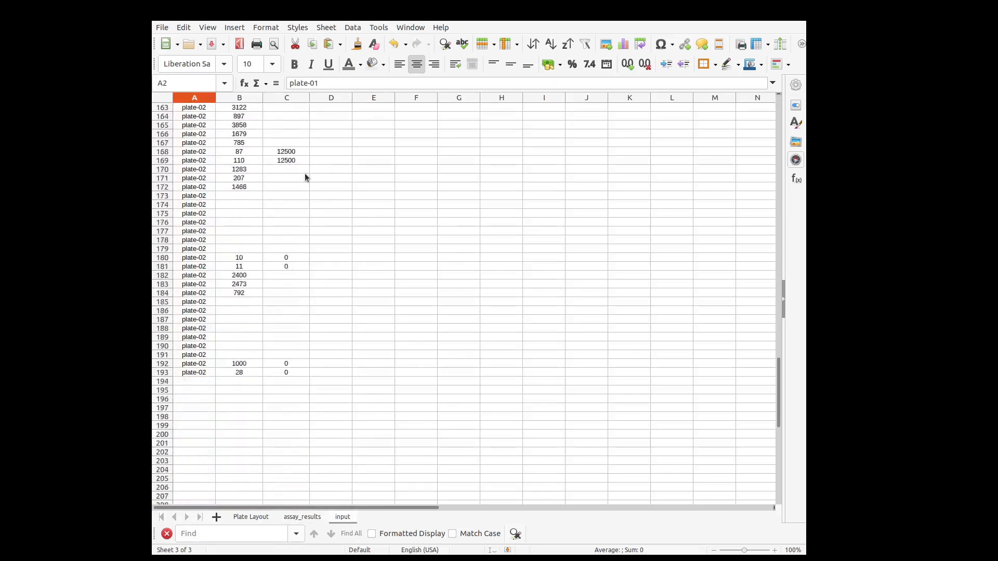
shift+click(302, 348)
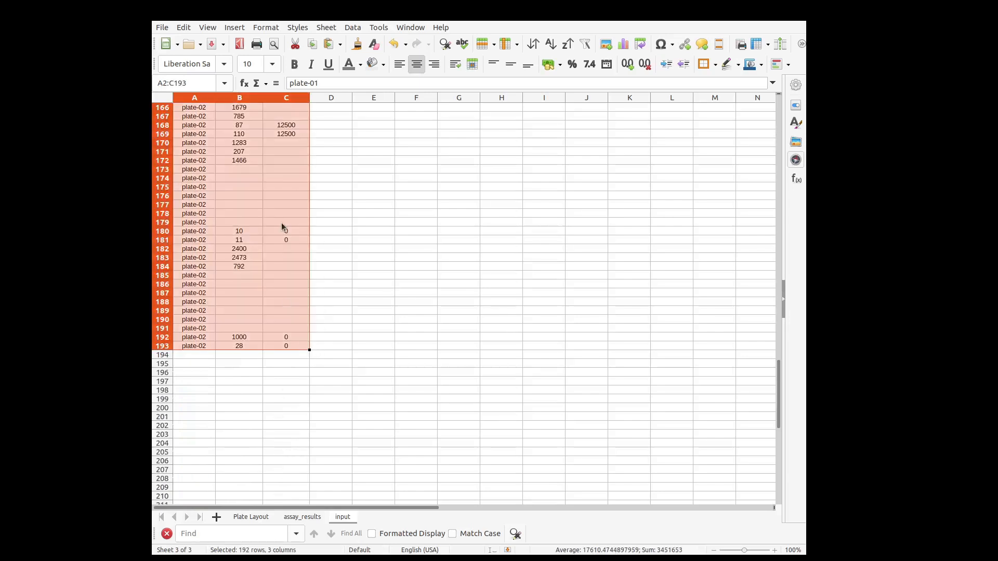
key(ctrl+c)
- Switch to the Regression web app in the browser, choose the Multiple regression option and paste in the copied plate data
key(alt+Tab)
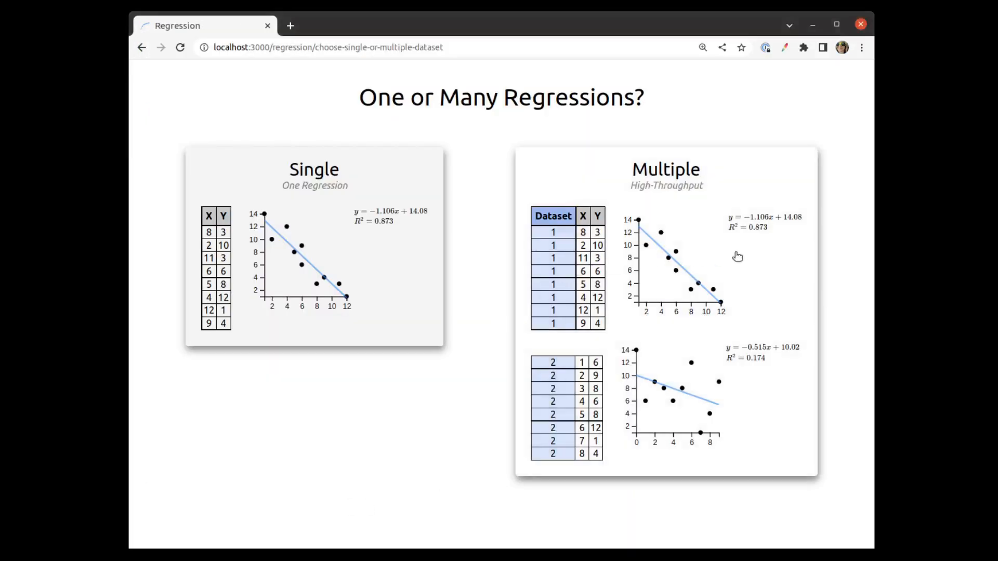
click(740, 256)
click(477, 192)
key(ctrl+v)
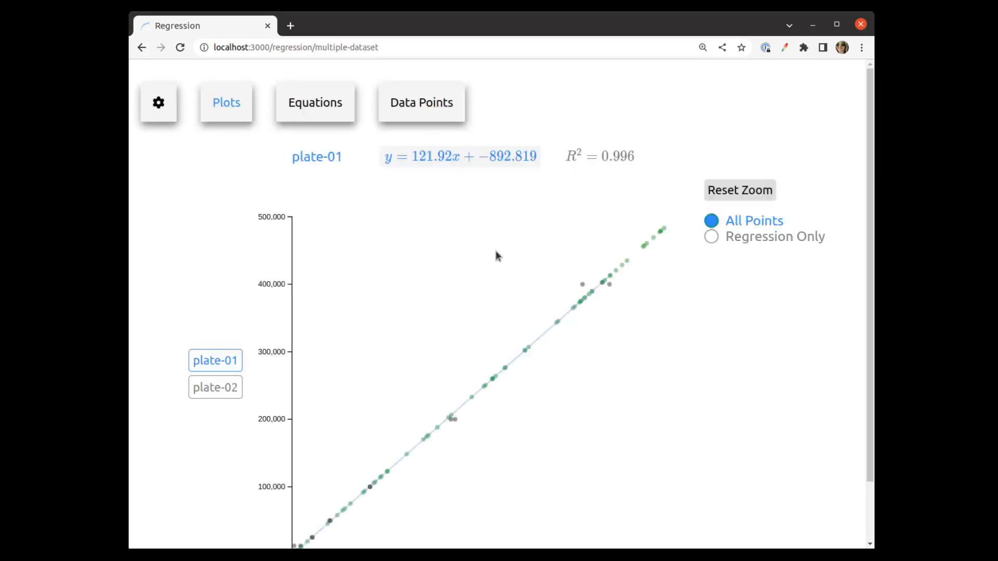
- Inspect the full plate-01 regression plot, from its equation down to the horizontal axis
scroll(470, 332, down, 2)
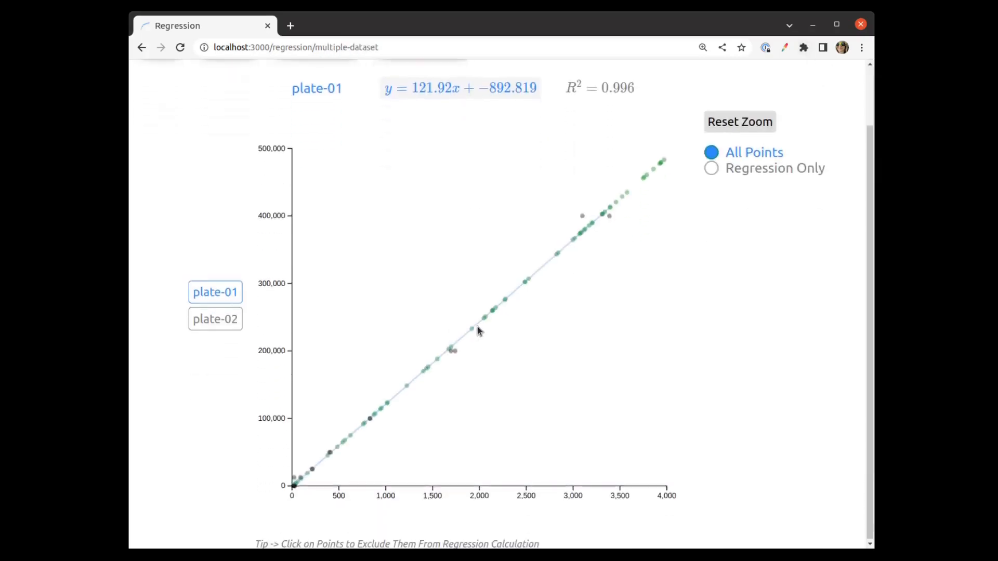
scroll(790, 138, up, 2)
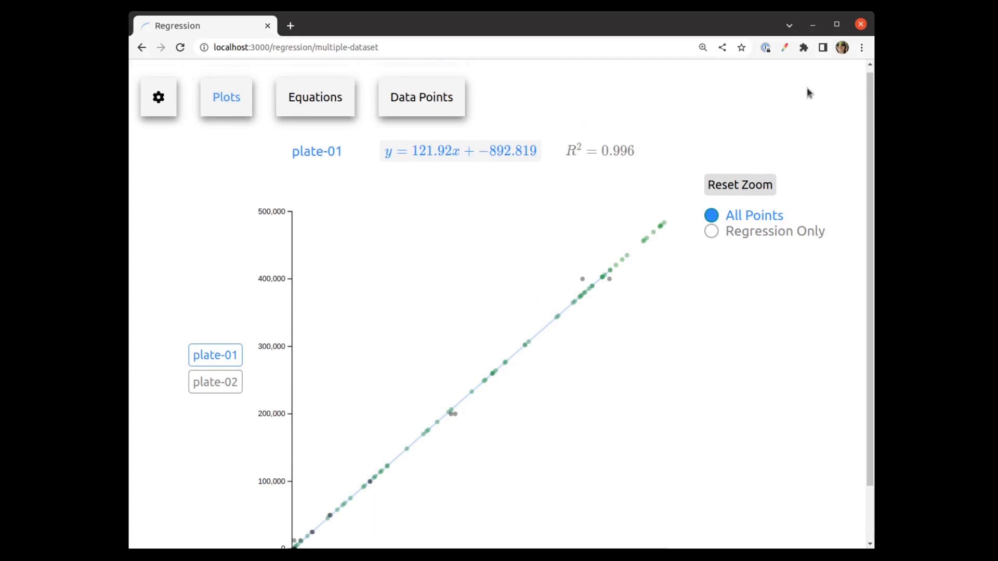
scroll(808, 84, up, 1)
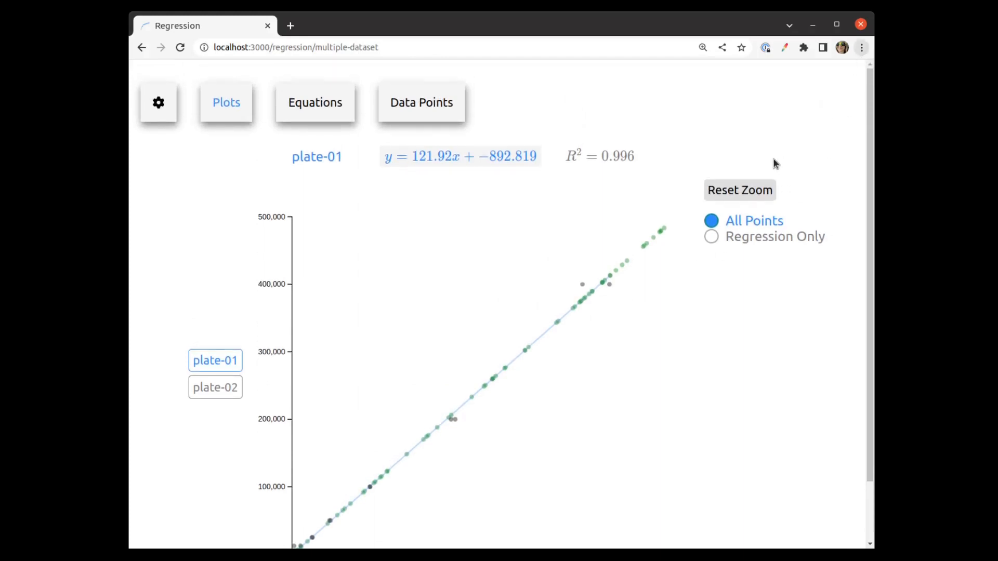
key(ctrl+minus)
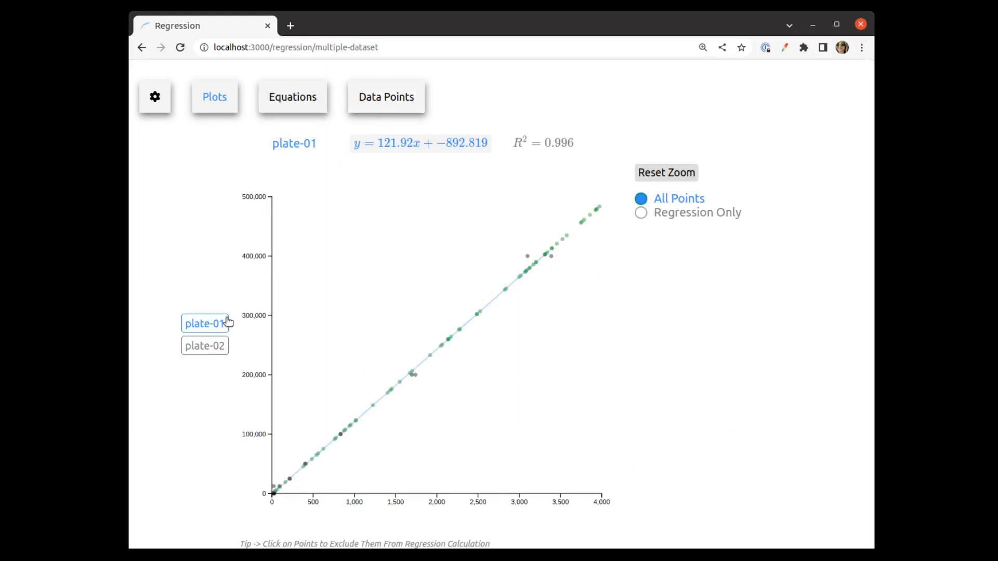
- Display the plate-02 plot, exclude the outlier at about x = 1,000, y = 0 from the regression and check the R² value
click(212, 346)
click(212, 327)
click(212, 345)
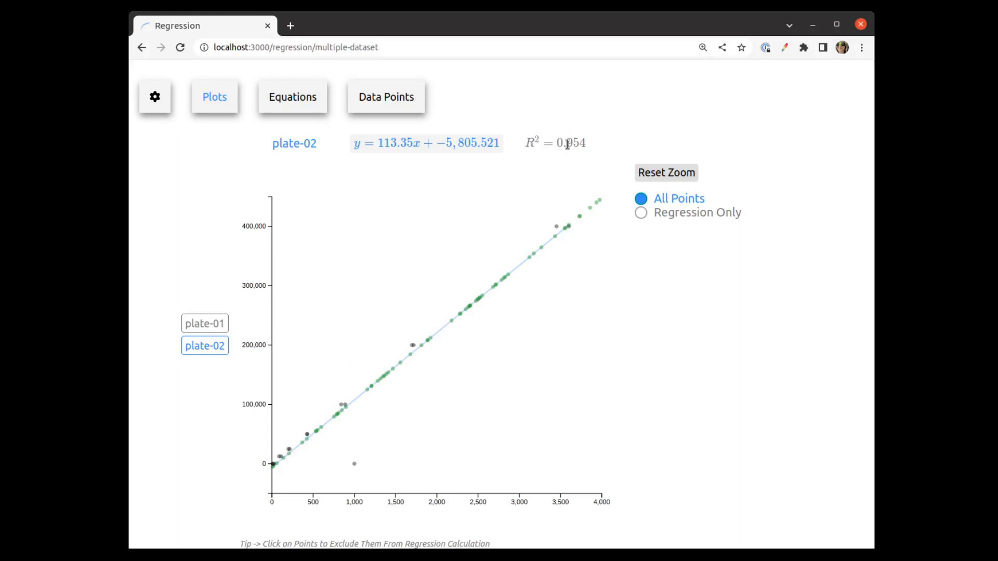
click(354, 465)
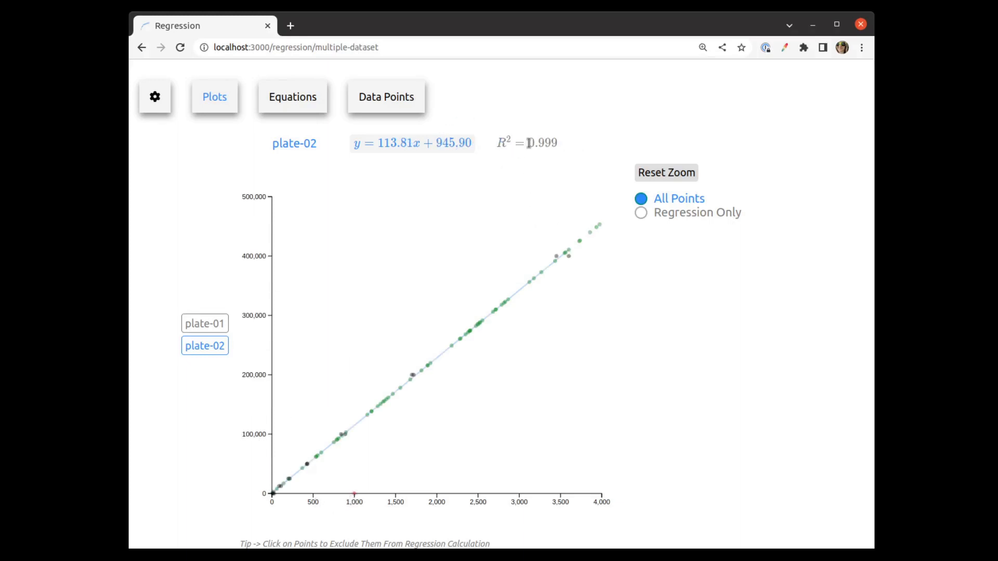
drag(526, 140, 567, 150)
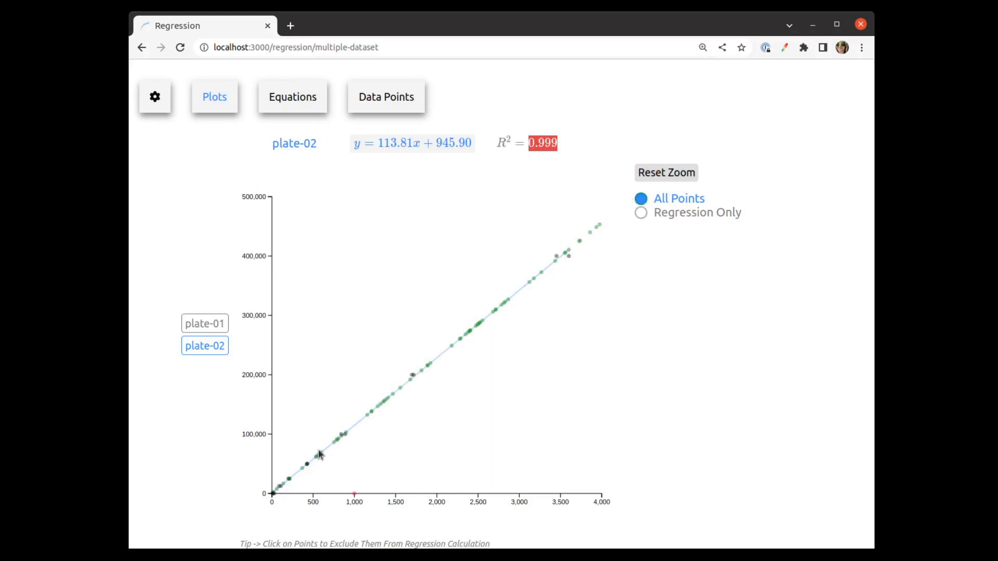
- Limit the plot to Regression Only and inspect the plate-02 standards along the fitted line at closer range
click(644, 214)
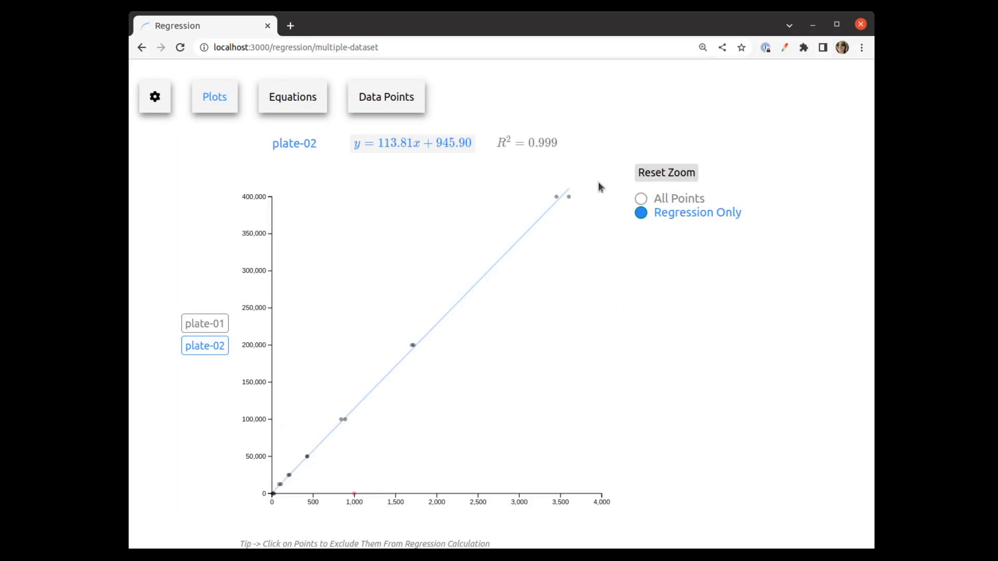
drag(334, 426, 413, 368)
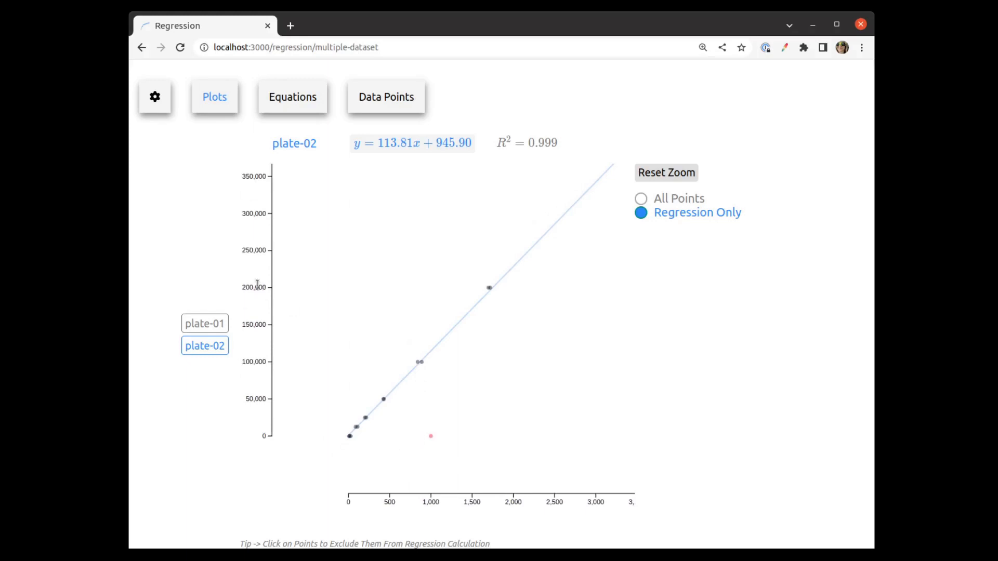
scroll(370, 438, up, 3)
scroll(369, 436, up, 3)
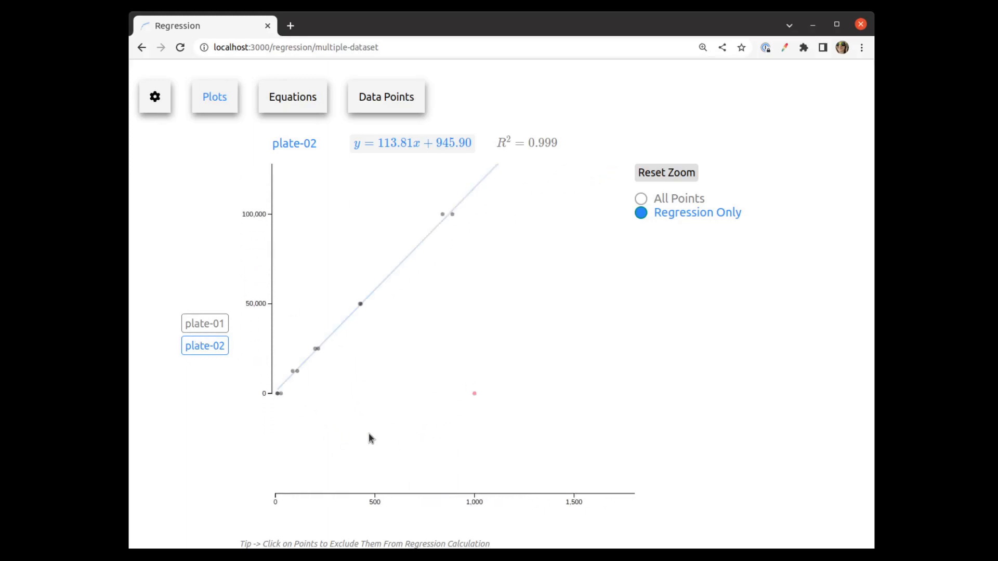
scroll(323, 341, down, 5)
scroll(395, 312, down, 3)
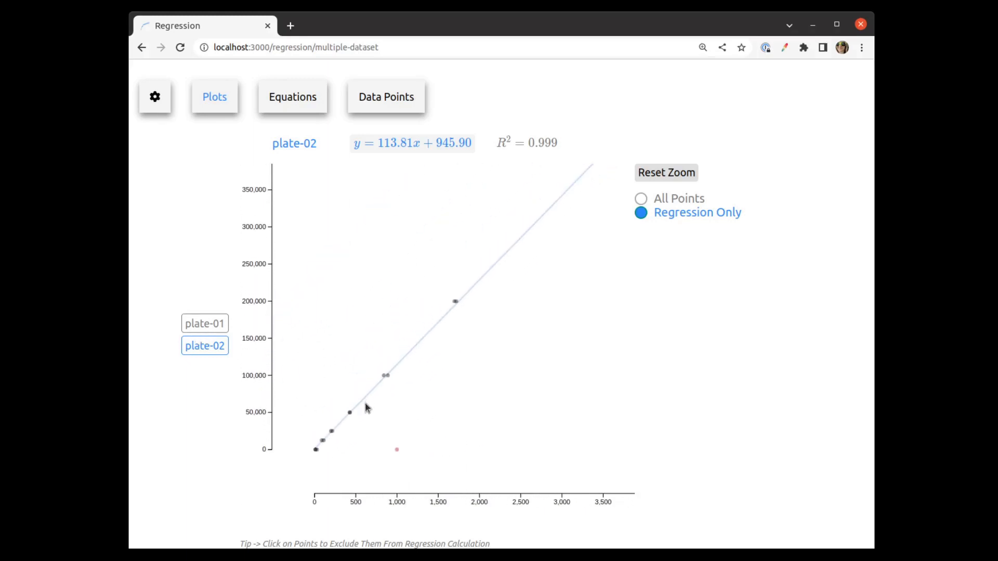
- Reset the plot zoom and inspect the plate-01 standards and R² value, comparing the plot with plate-02
click(663, 175)
click(200, 324)
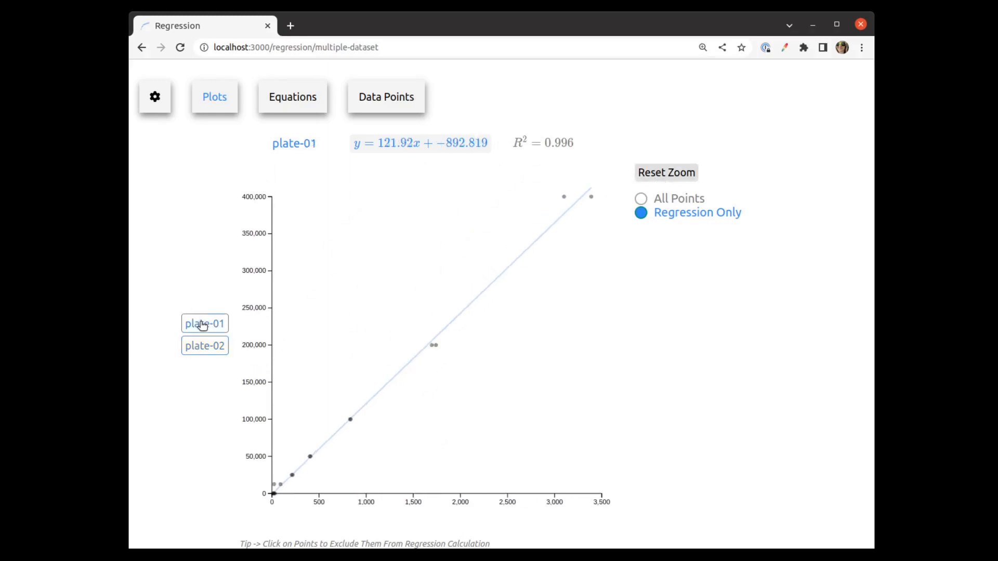
scroll(275, 492, up, 4)
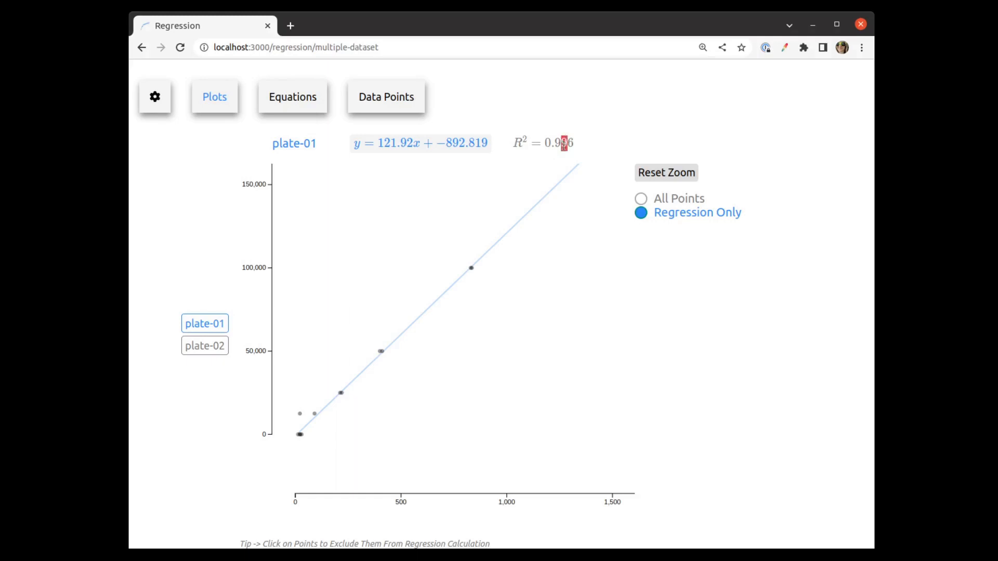
scroll(370, 394, down, 3)
scroll(440, 348, down, 3)
click(675, 176)
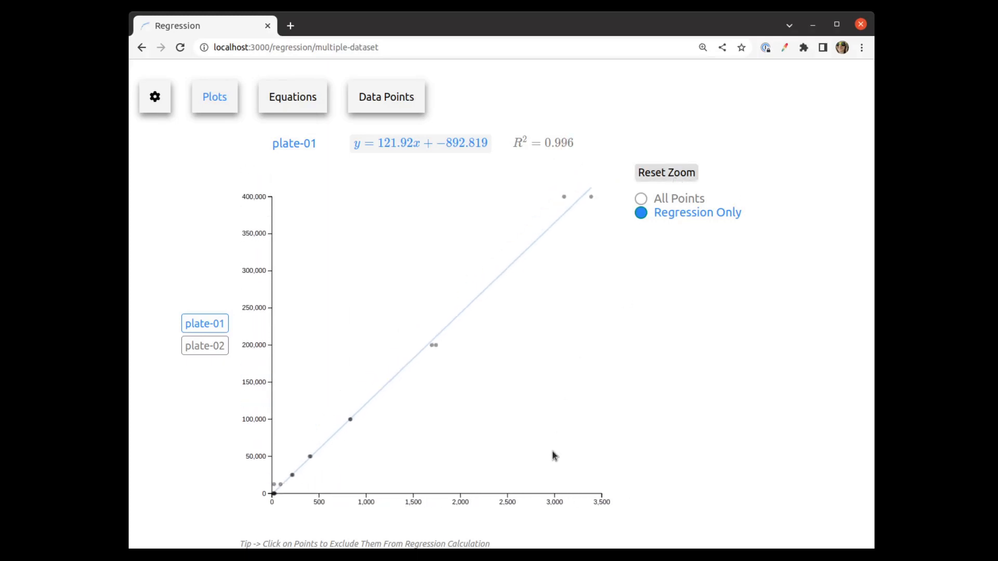
click(223, 351)
click(221, 328)
scroll(547, 441, up, 2)
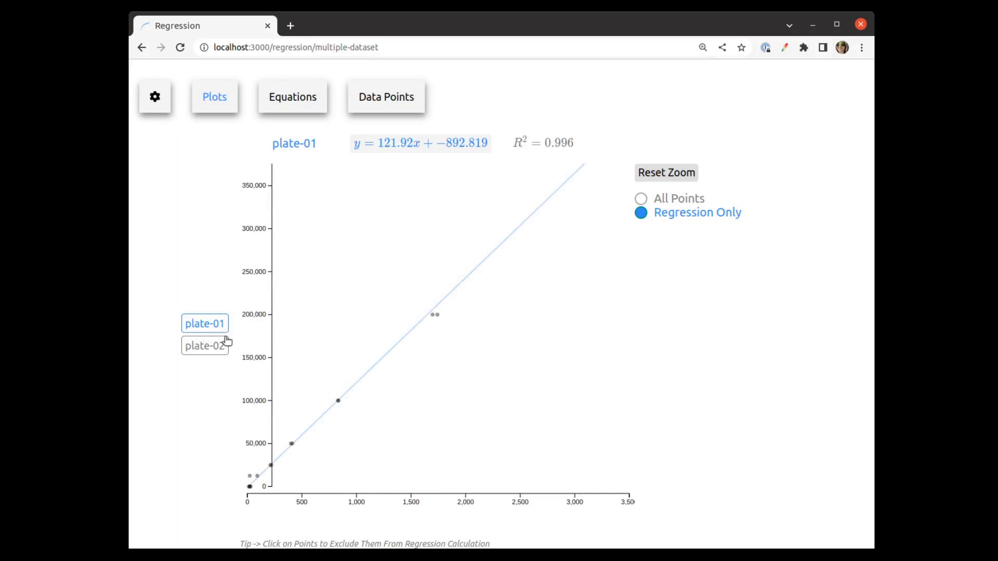
scroll(307, 447, down, 2)
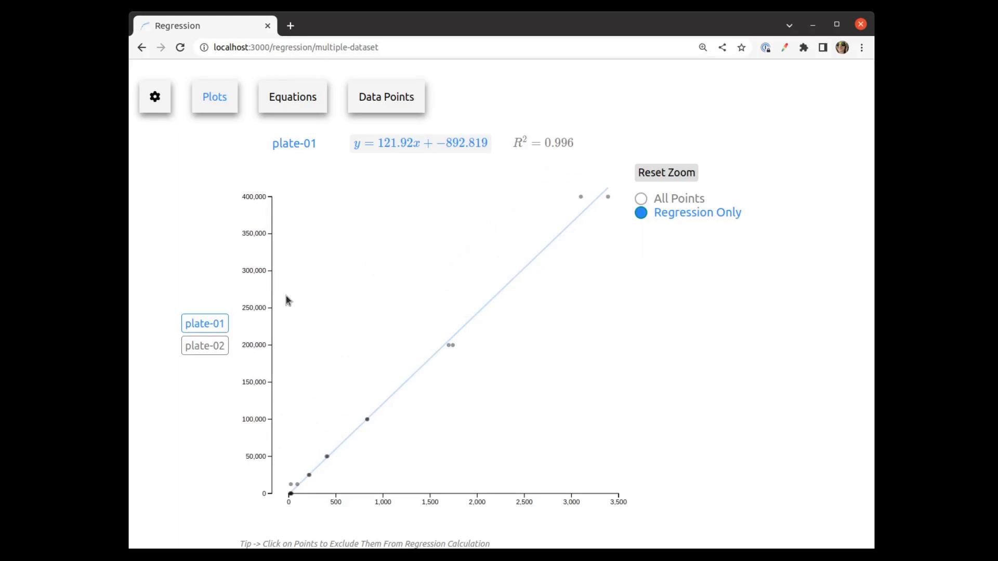
- Review the linear equations of both plates with their R², a and b values in the equations table
click(292, 98)
drag(285, 162, 582, 183)
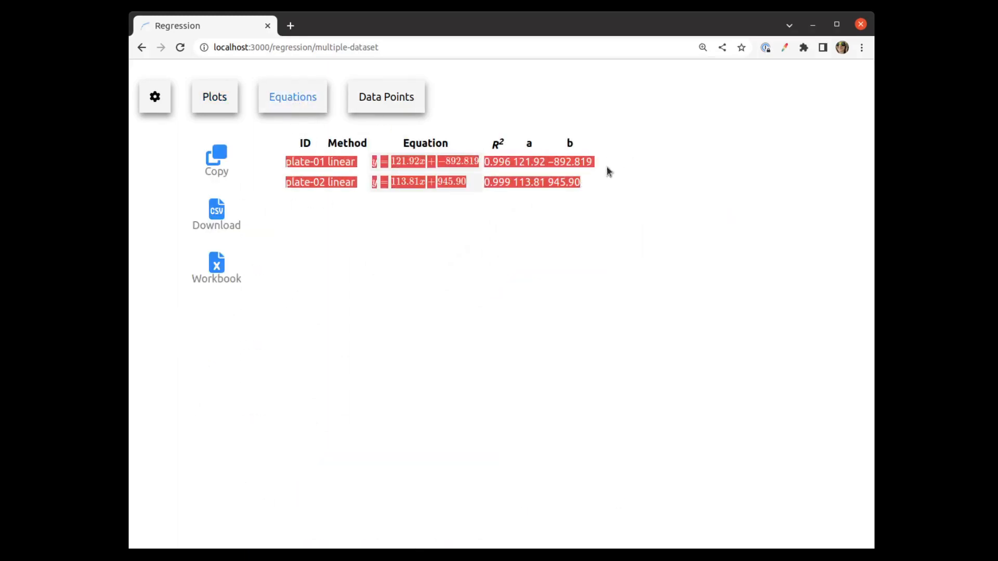
click(472, 274)
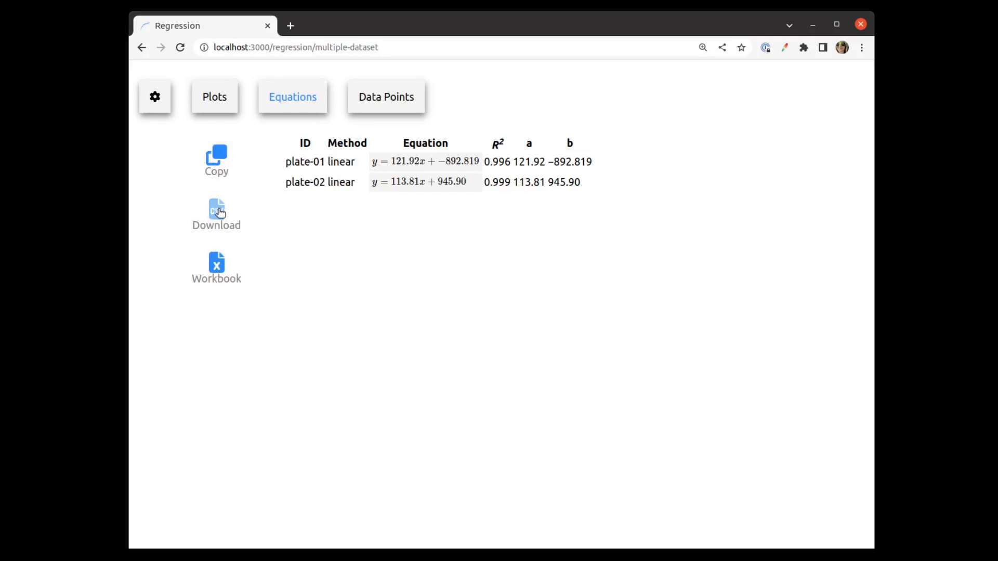
- Open the data points table and compare the first plate-01 row's X value with its predicted Y value
click(370, 114)
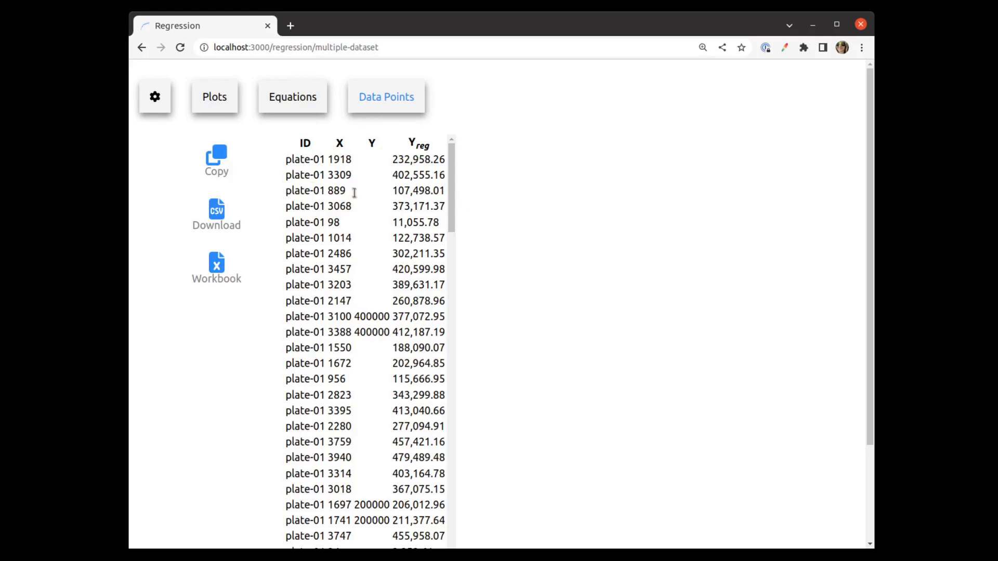
mouse_move(450, 175)
mouse_down()
mouse_move(466, 319)
mouse_move(460, 168)
mouse_up()
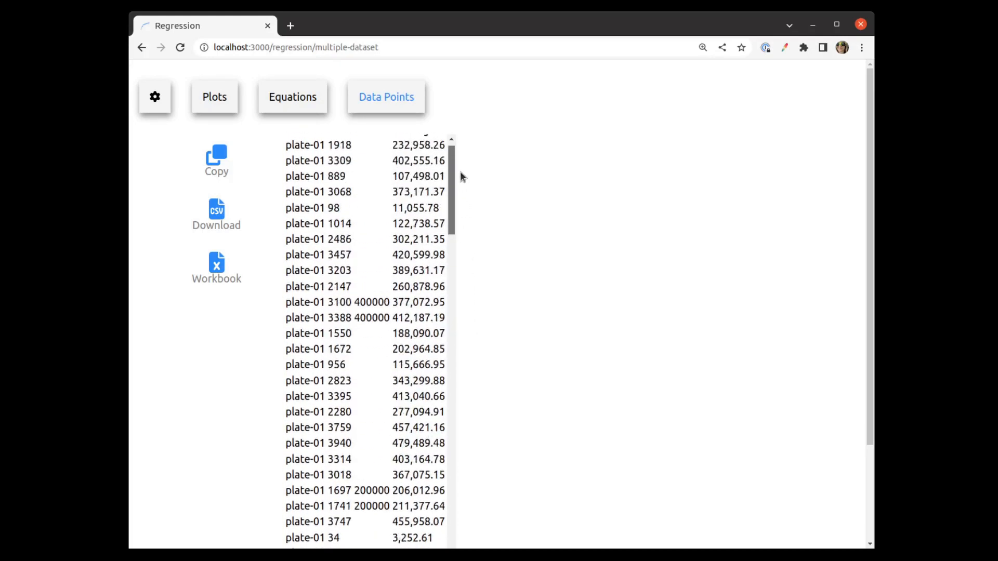
drag(329, 158, 353, 162)
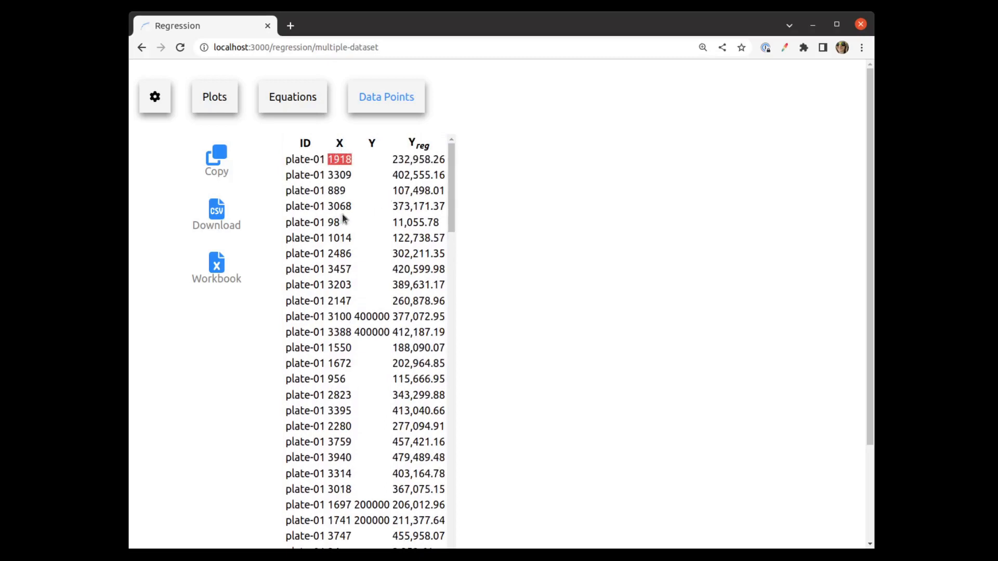
click(338, 159)
drag(393, 161, 434, 159)
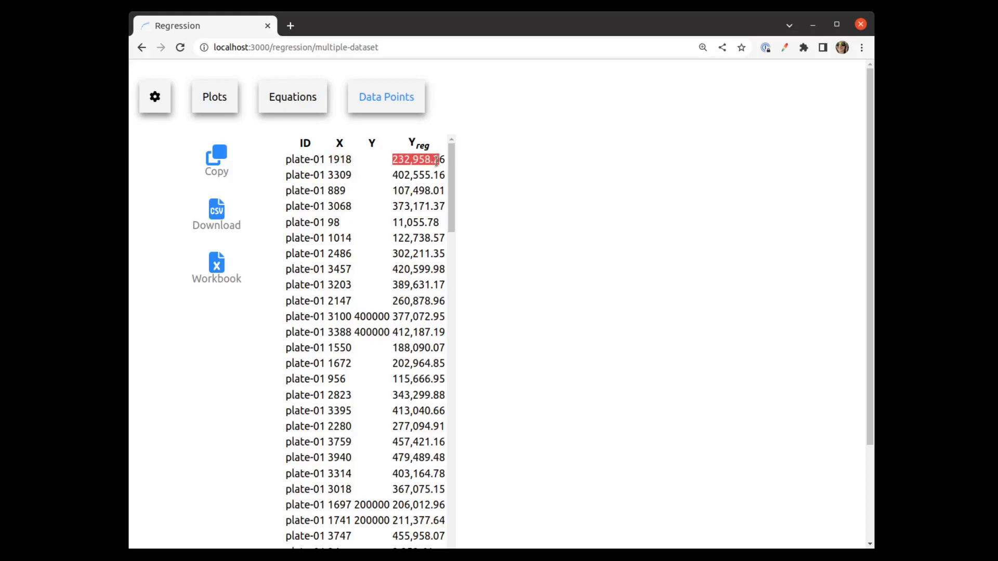
- Compare the known and predicted Y values of the plate-01 standard with X 3100 in the data points table
scroll(449, 275, down, 2)
drag(334, 254, 439, 267)
click(334, 254)
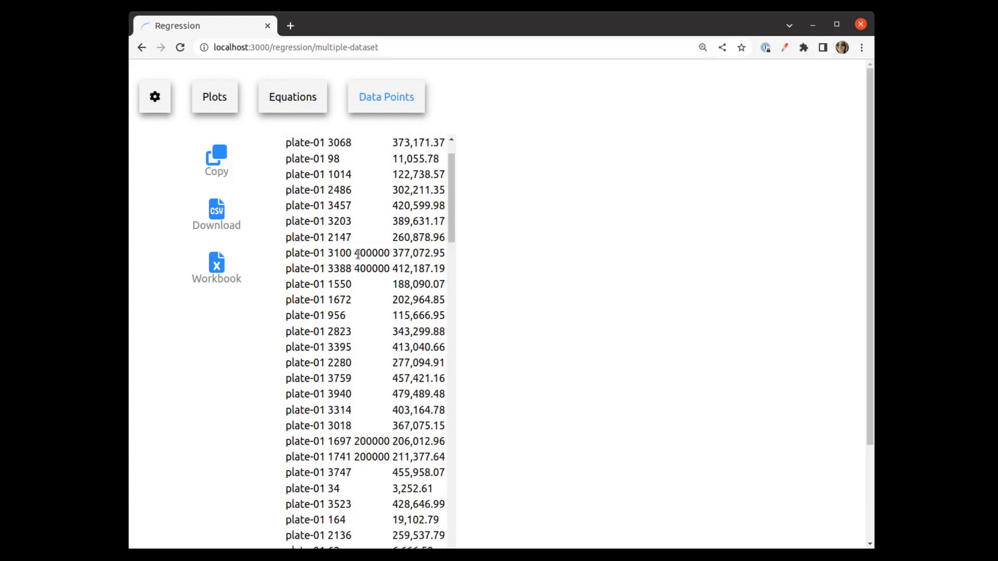
double_click(348, 253)
double_click(366, 253)
drag(398, 253, 440, 252)
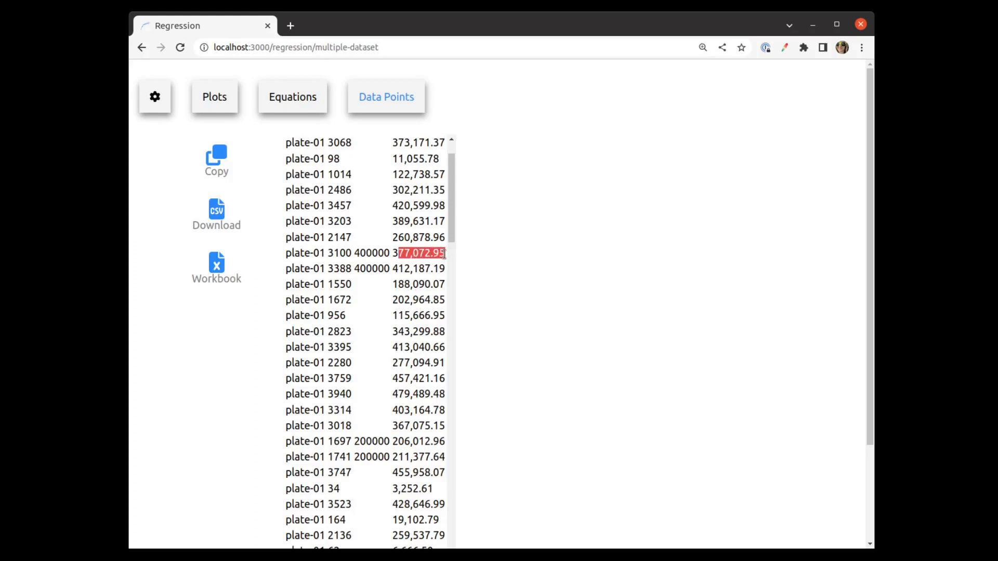
scroll(428, 283, down, 4)
scroll(428, 282, up, 4)
- Recheck plate-01's R² in the equations table and look through the data points as far as the blank plate-01 rows
click(276, 99)
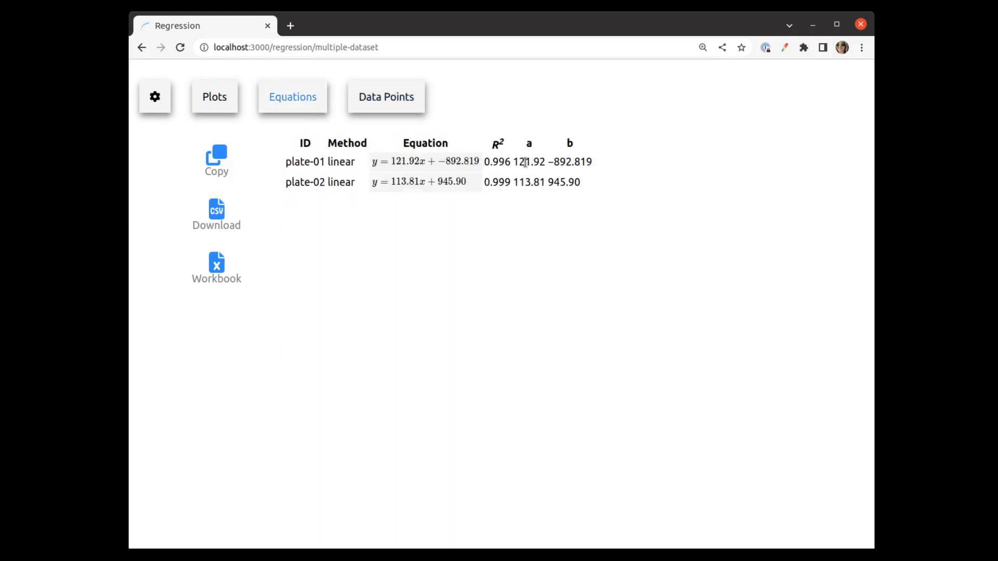
double_click(500, 162)
click(393, 108)
scroll(523, 339, down, 4)
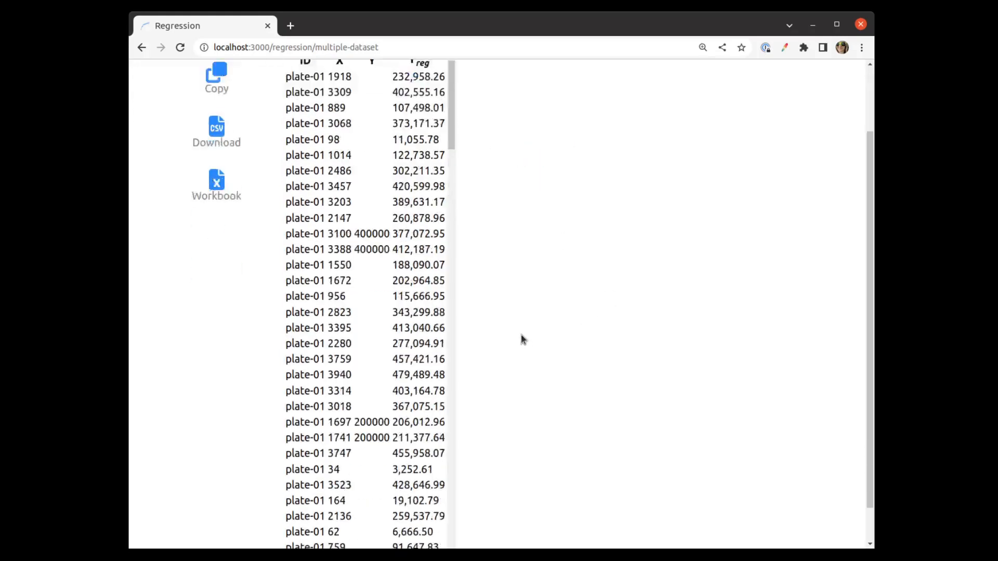
scroll(430, 271, down, 20)
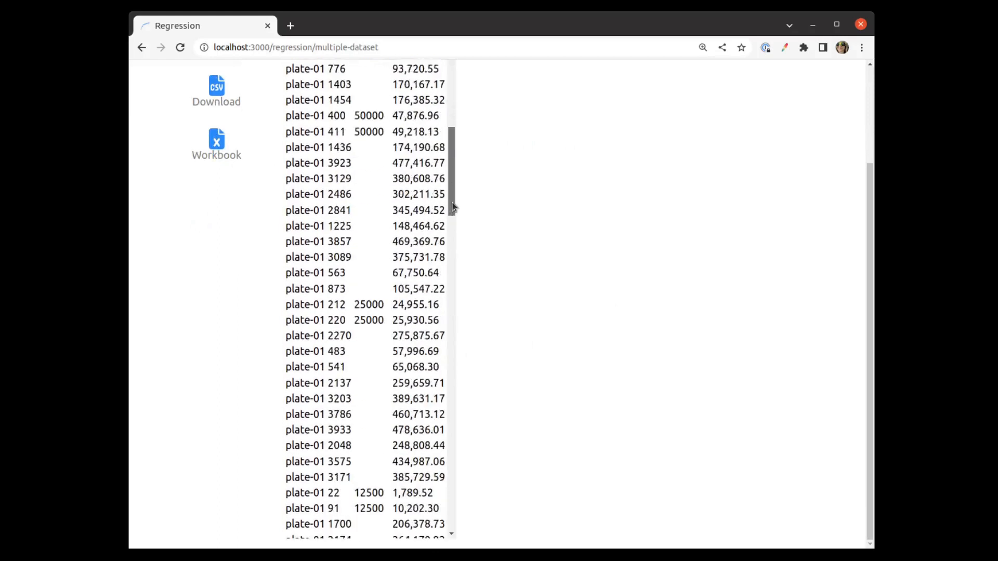
drag(327, 179, 343, 207)
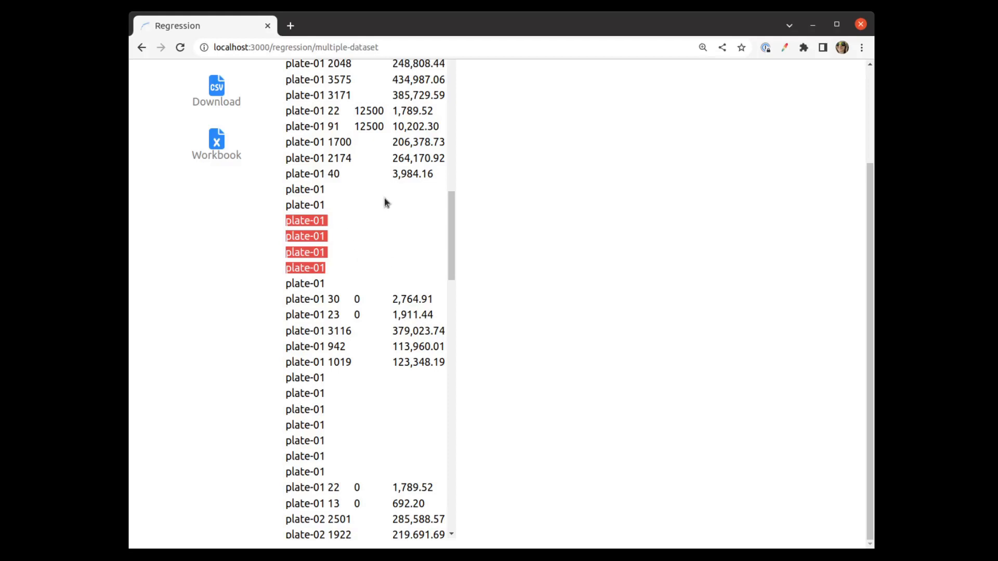
drag(453, 241, 456, 49)
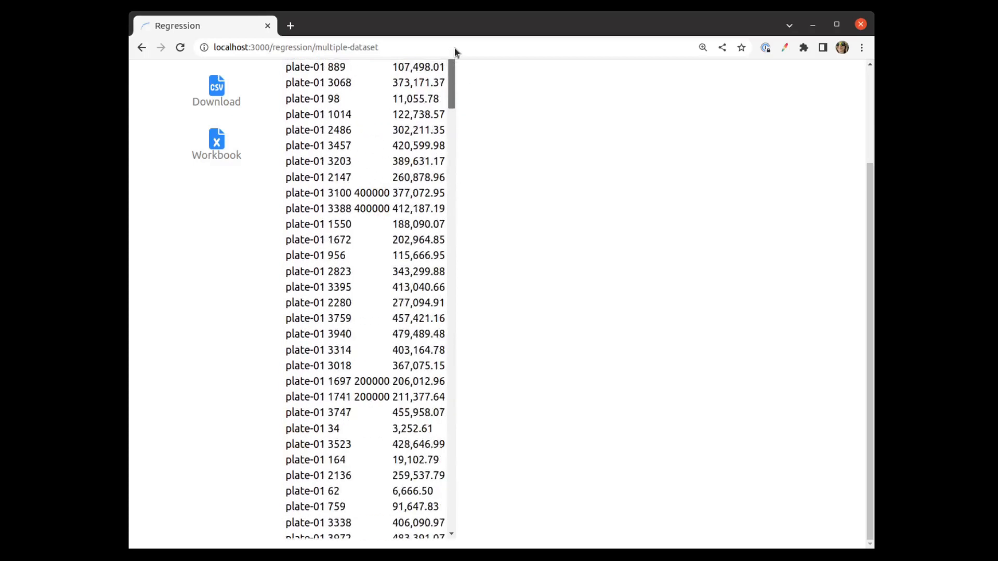
- Copy the regression data points, switch to the spreadsheet and paste them into the input sheet starting at cell D1
scroll(559, 209, up, 3)
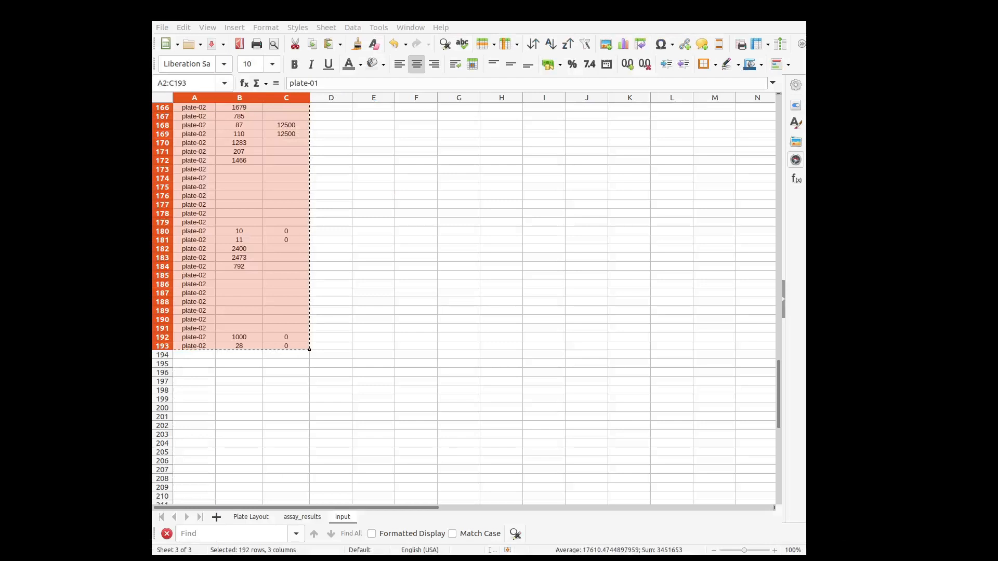
click(582, 346)
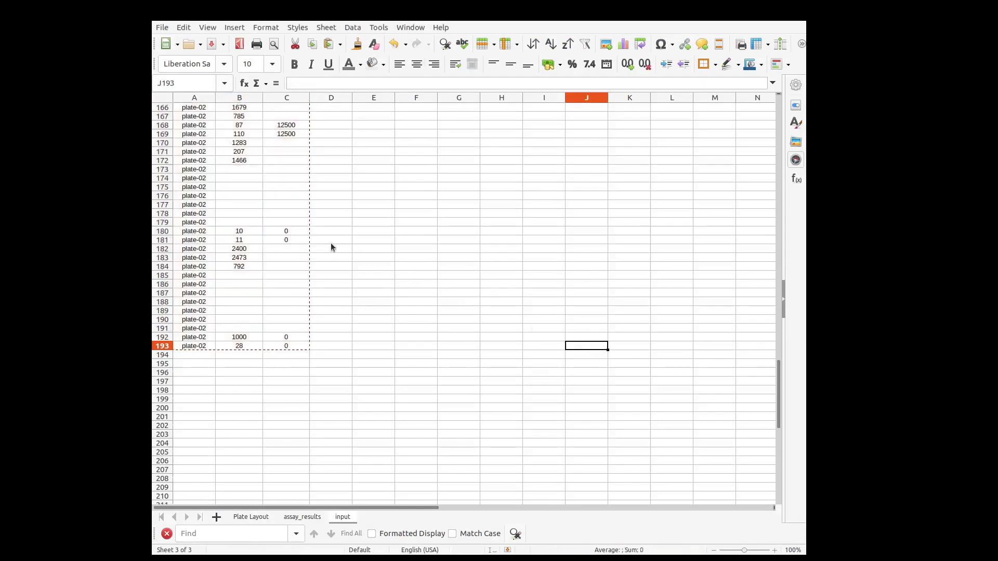
scroll(331, 249, up, 3)
scroll(348, 311, up, 20)
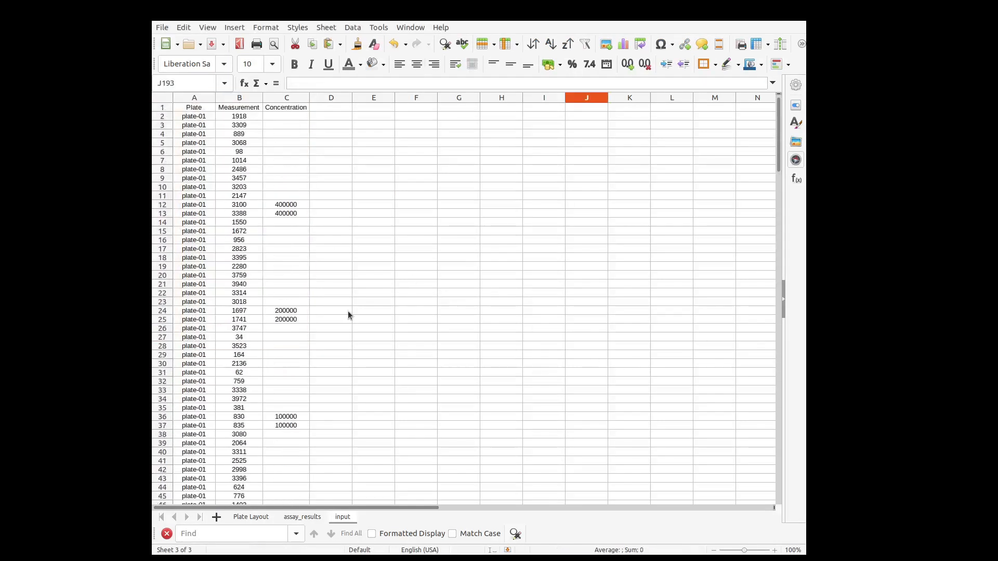
click(323, 109)
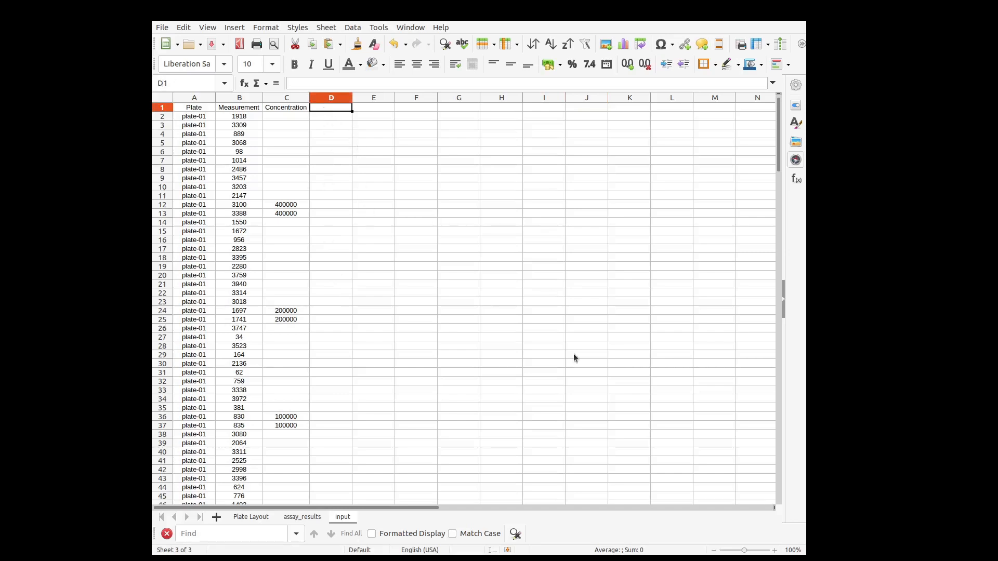
key(ctrl+v)
click(541, 383)
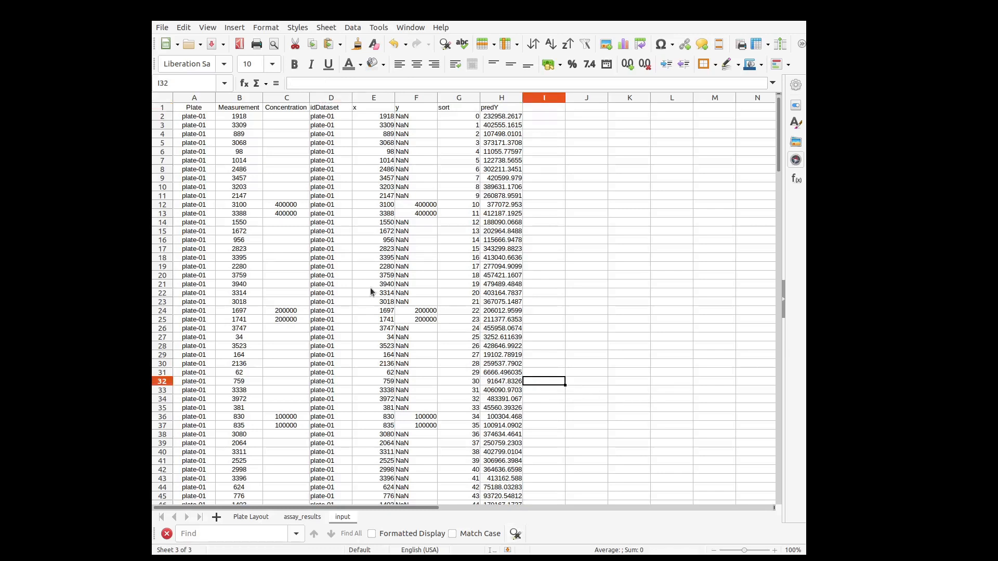
- Compare the pasted idDataset column D with the Plate column A across the plate-01 and plate-02 rows
click(335, 106)
click(339, 118)
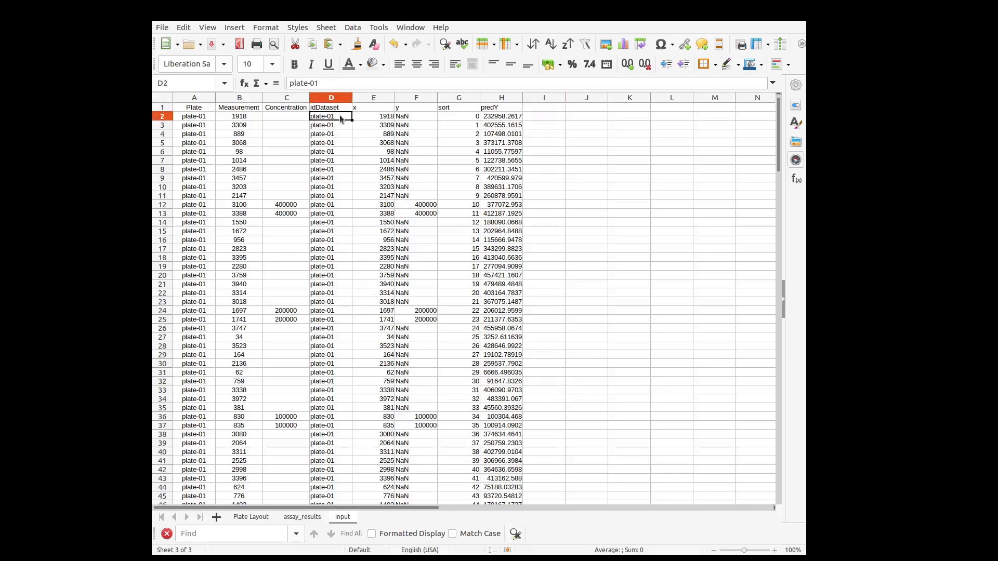
drag(339, 115, 335, 400)
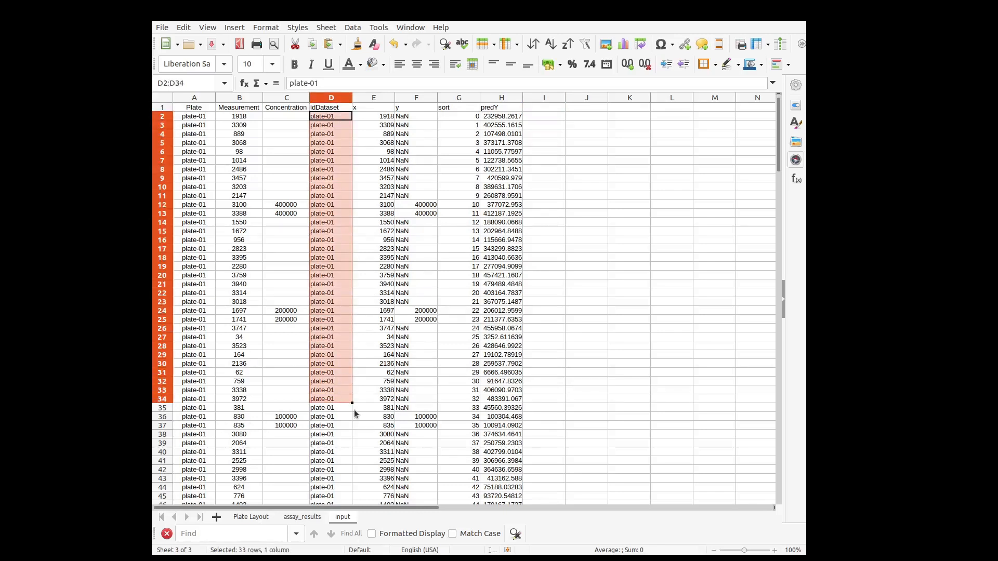
scroll(355, 413, down, 20)
click(194, 443)
drag(317, 464, 330, 241)
scroll(328, 247, up, 20)
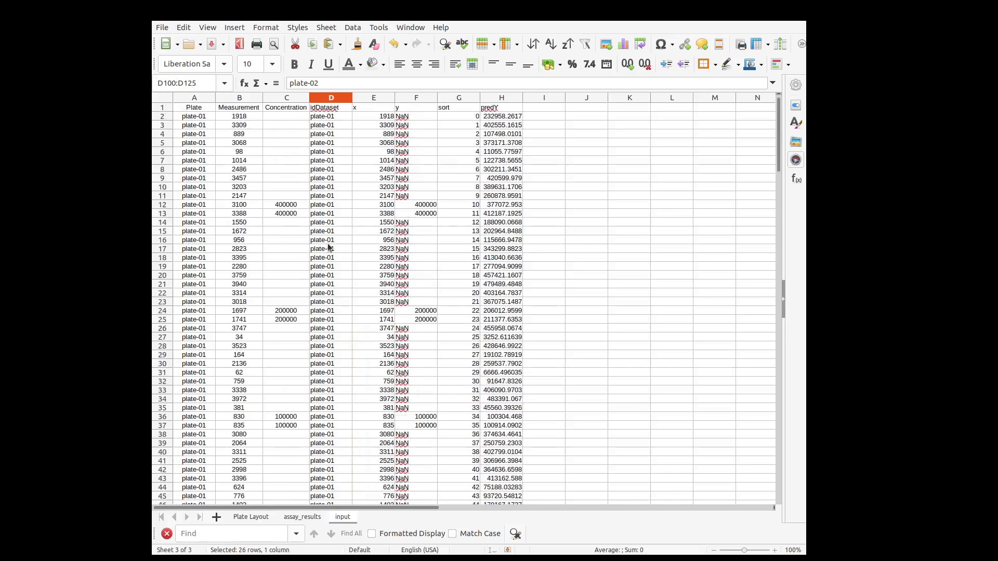
click(329, 155)
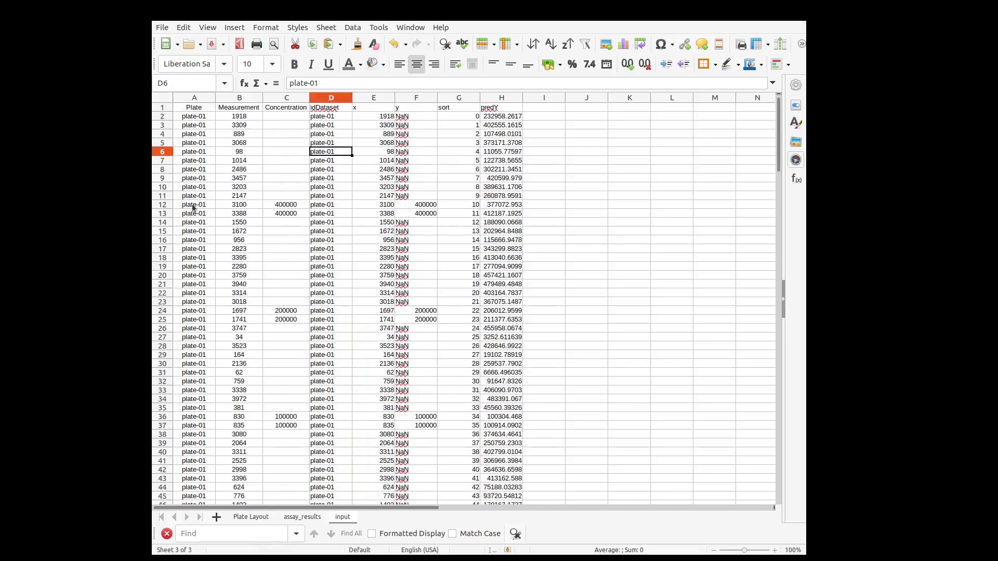
click(210, 224)
click(318, 240)
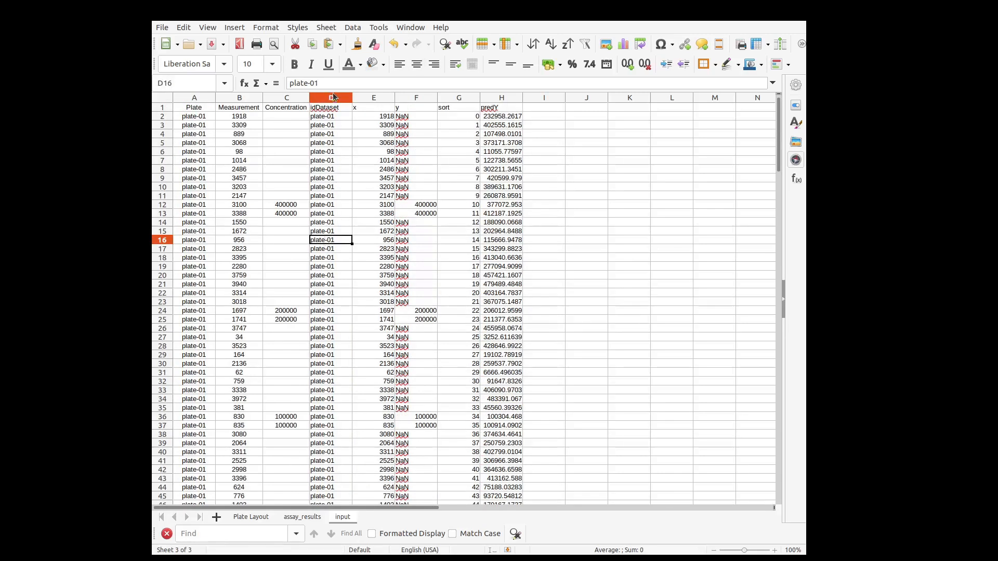
- Delete the idDataset column D from the input sheet
click(333, 97)
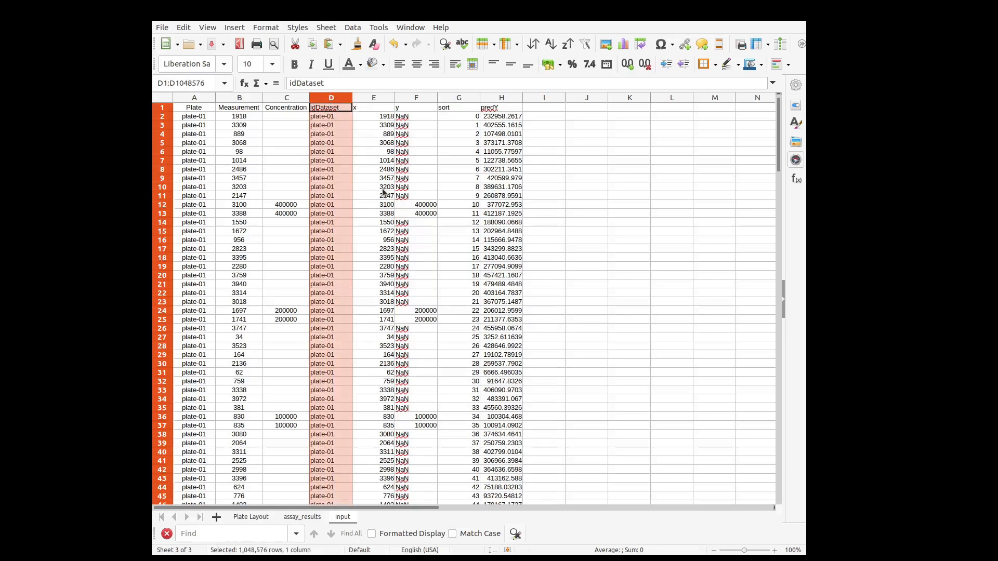
key(ctrl+minus)
click(335, 117)
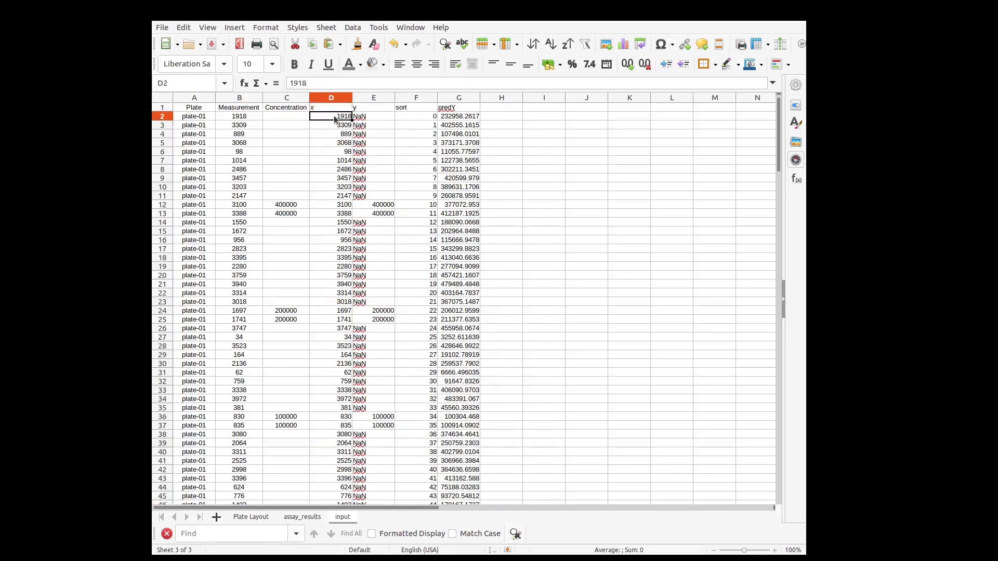
- Compare the x values in column D with the Measurement values in column B across the first plate-01 rows
click(241, 117)
click(244, 123)
click(333, 125)
click(333, 151)
click(246, 257)
click(340, 240)
click(245, 206)
click(324, 207)
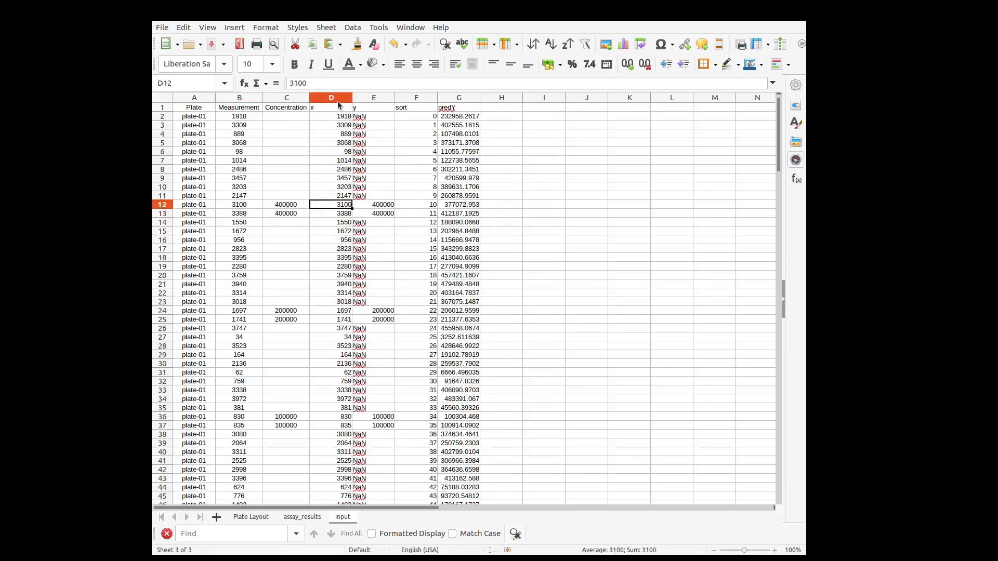
- Inspect the y column's entries for the plate-01 rows that have no known concentration
click(335, 97)
click(370, 98)
click(367, 117)
click(367, 134)
click(368, 161)
click(369, 197)
click(372, 117)
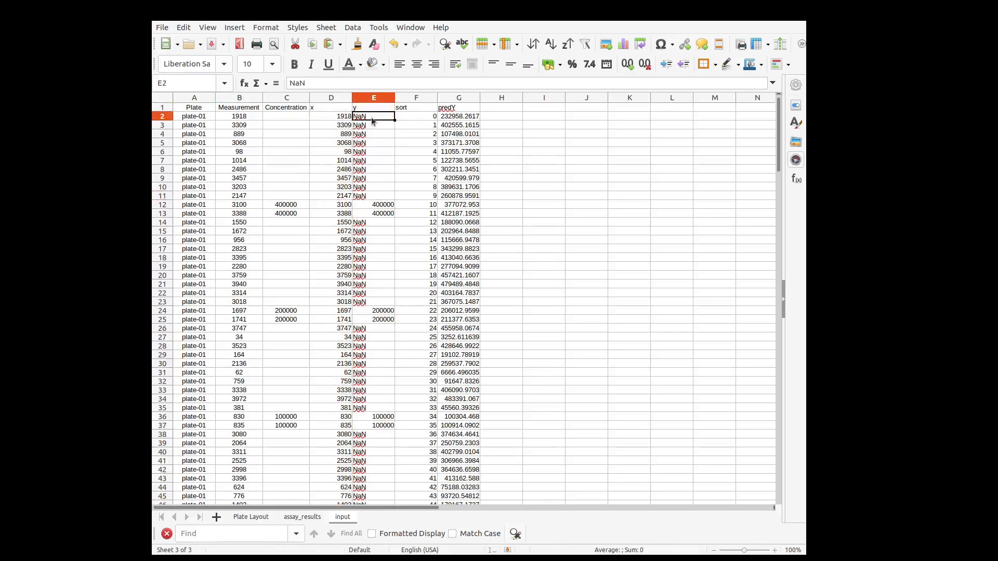
click(379, 126)
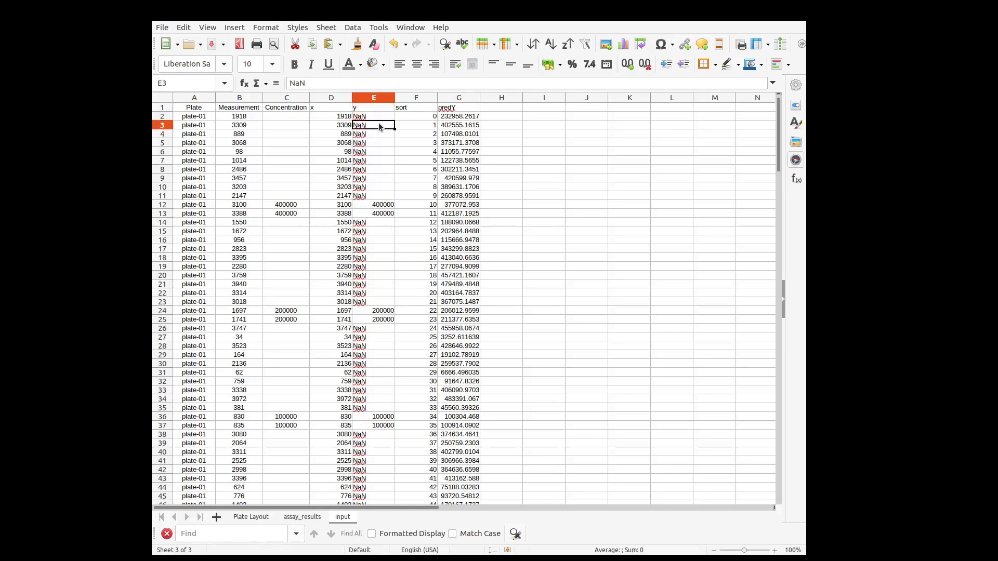
click(379, 118)
click(376, 143)
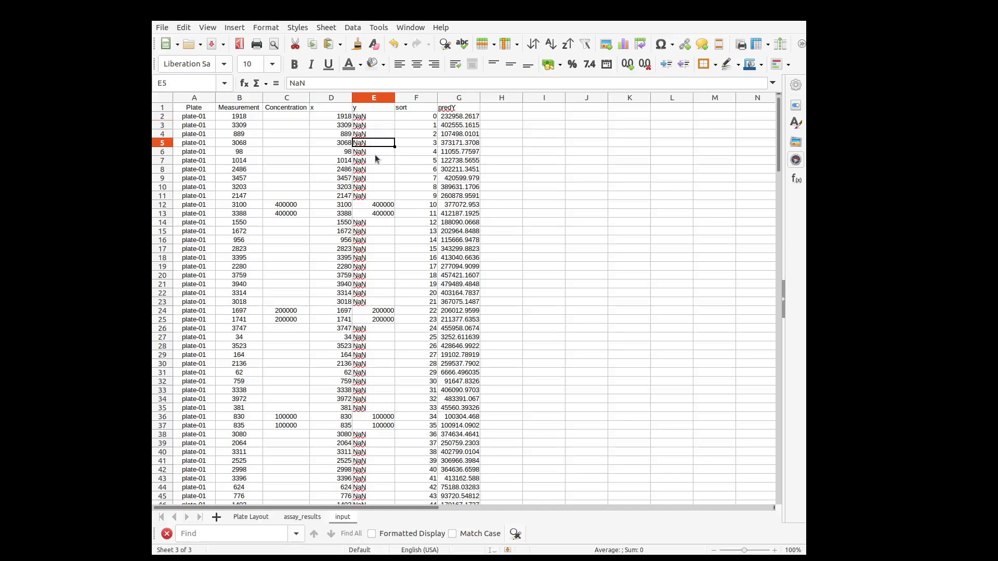
- Recheck the x and y values against the Measurement column, and delete the x, y and sort columns D to F
click(373, 99)
click(337, 101)
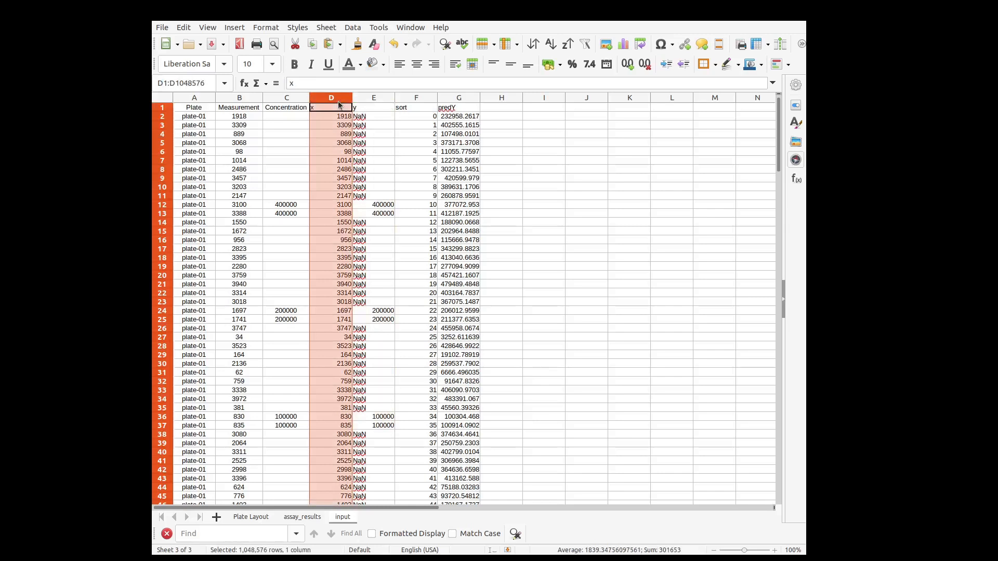
click(241, 120)
click(247, 144)
click(336, 144)
click(362, 143)
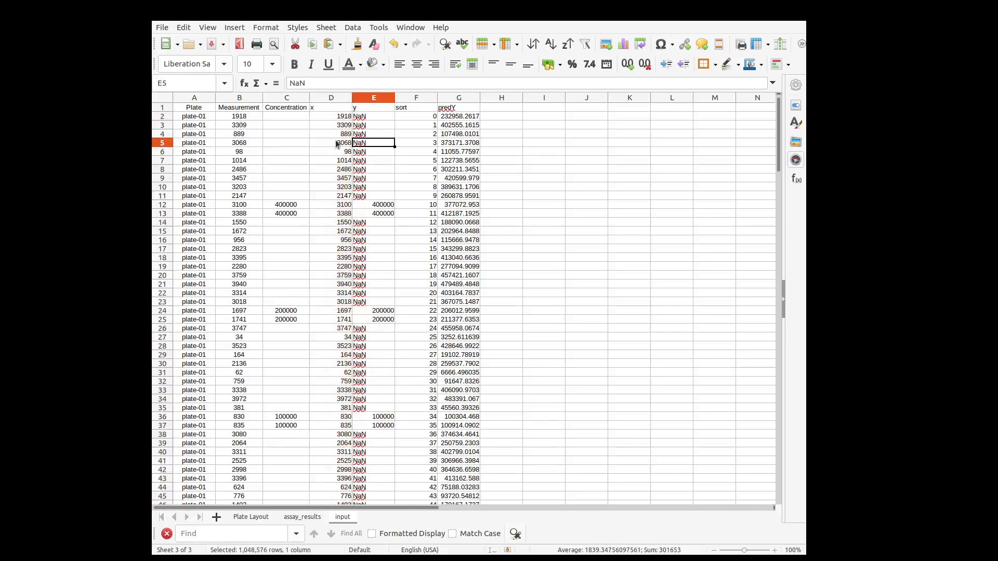
mouse_move(335, 98)
mouse_down()
mouse_move(423, 98)
mouse_move(340, 104)
mouse_up()
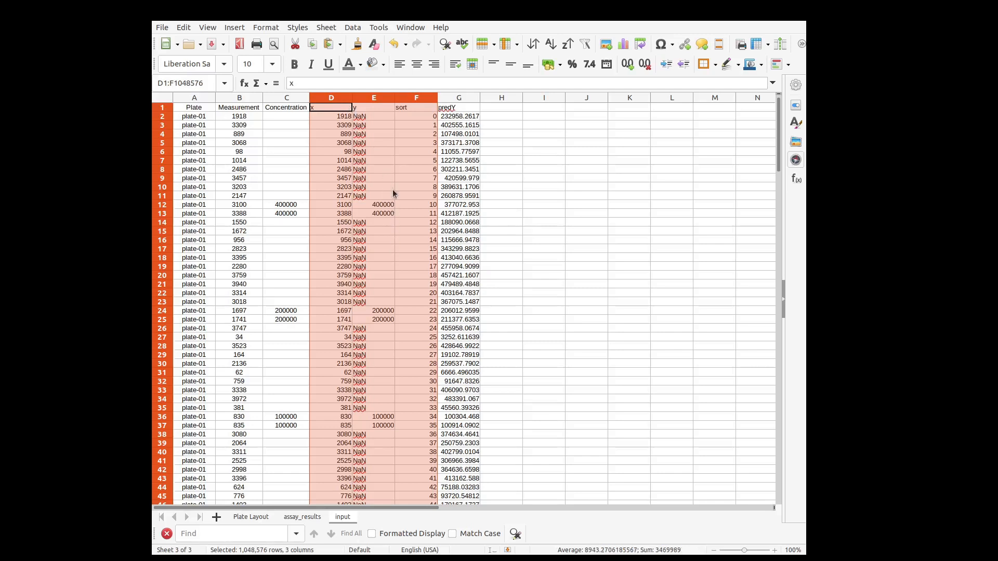
key(ctrl+minus)
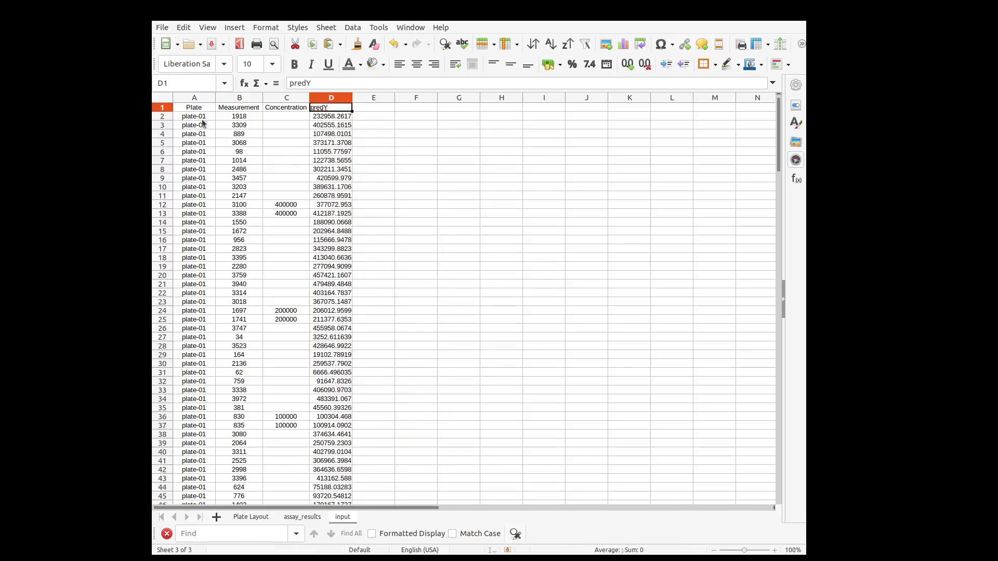
- Rename the header in D1 as "predicted concentrations" and fit column D's width to its contents
double_click(319, 83)
text(perw)
key(BackSpace)
key(BackSpace)
text(redic5)
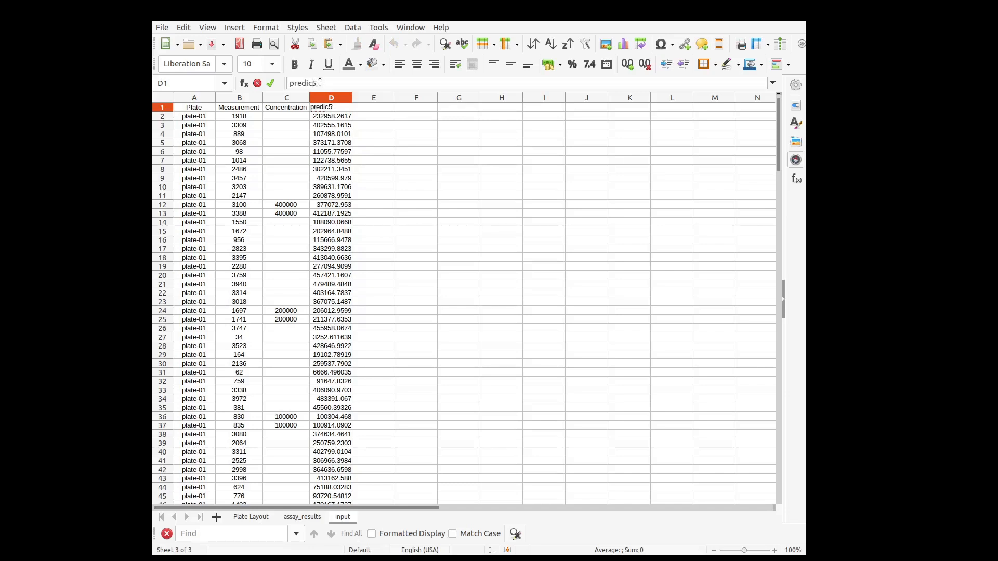
text(treconcentrations)
key(Return)
click(349, 99)
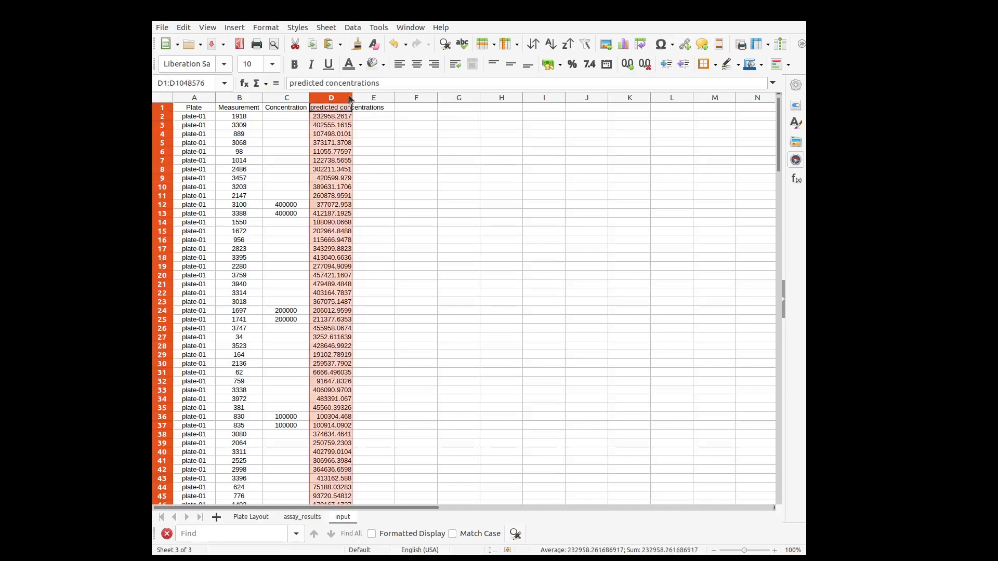
double_click(352, 98)
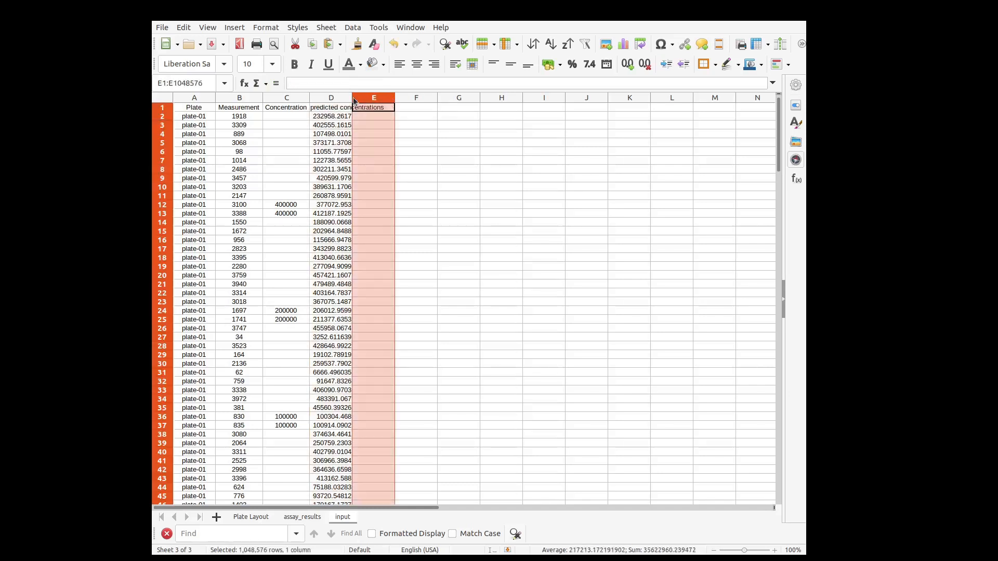
- Compare the predicted concentrations in D2:D17 with the measurements in B2:B17
click(457, 199)
drag(343, 117, 339, 250)
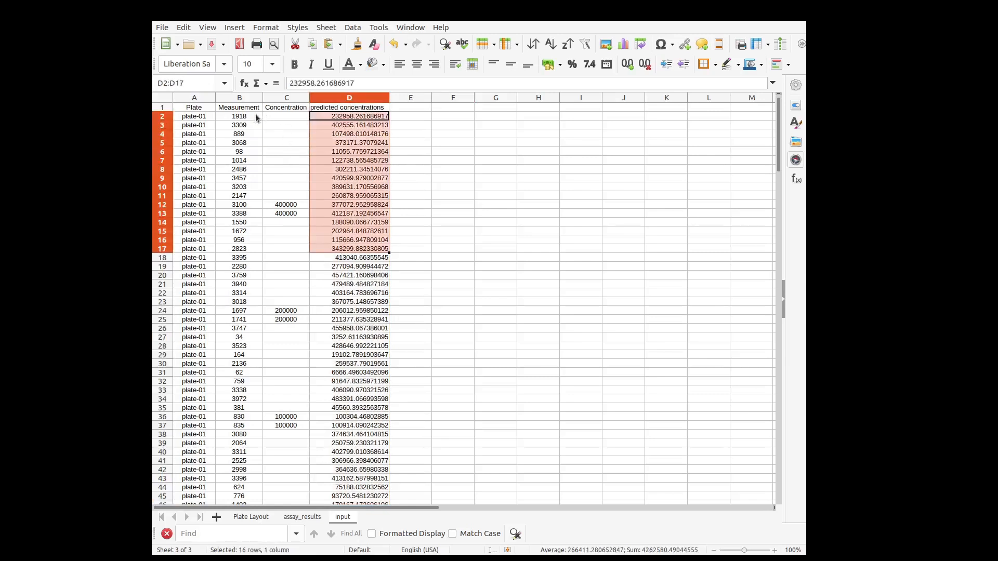
drag(256, 117, 256, 252)
- Clear the NaN entries of the blank plate-01 wells in D89:D95 and D77:D83
scroll(333, 285, down, 19)
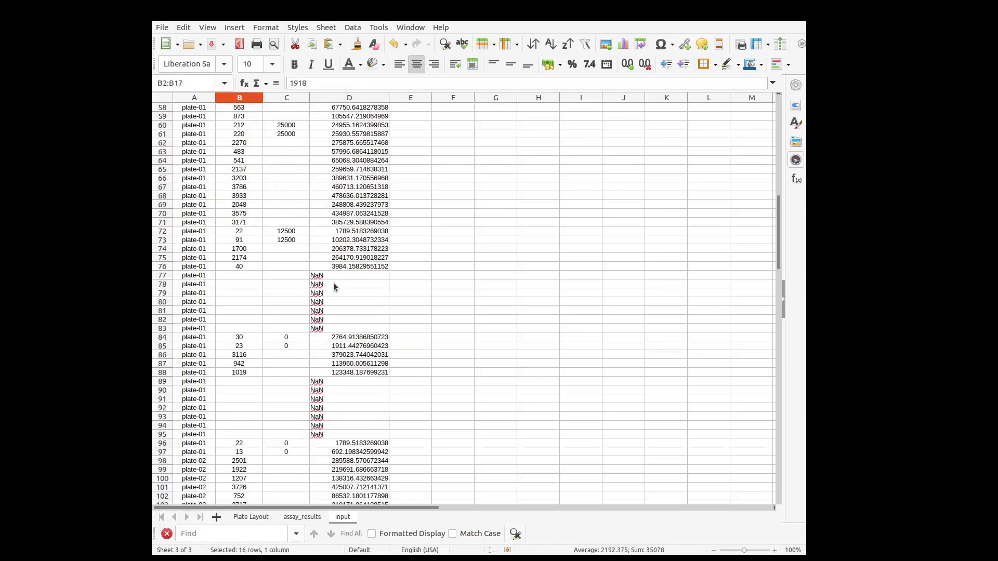
scroll(334, 287, down, 7)
drag(318, 196, 322, 253)
key(Delete)
scroll(500, 328, up, 3)
drag(332, 169, 341, 224)
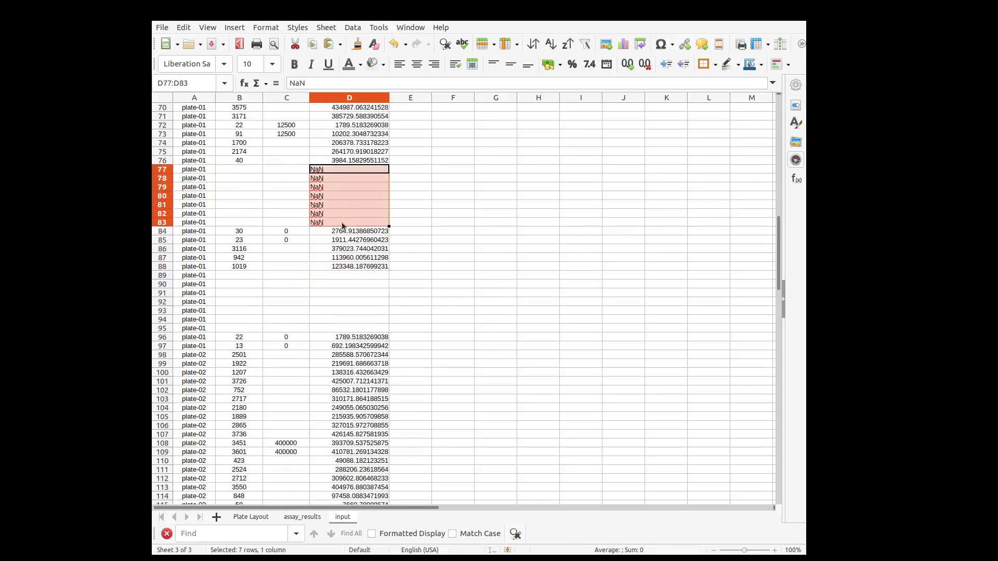
key(Delete)
click(366, 241)
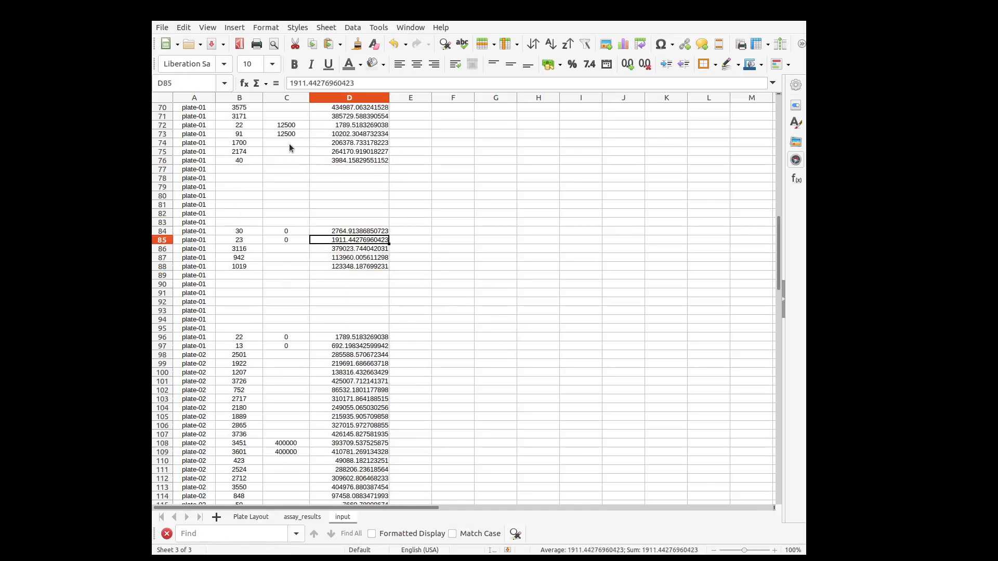
- Look through the predicted concentrations of plate-02 as far as its blank wells
scroll(420, 244, down, 20)
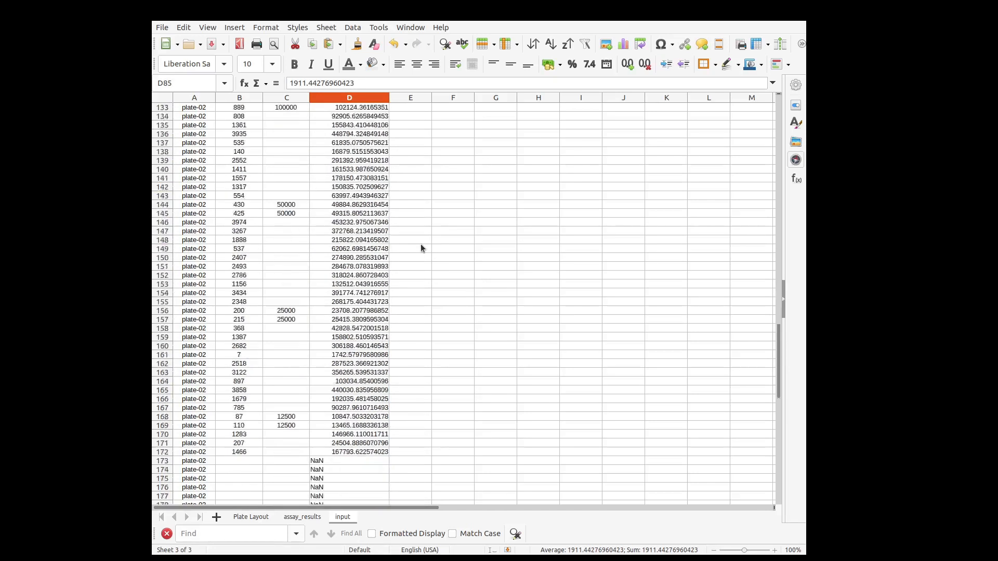
scroll(420, 244, down, 6)
scroll(420, 244, up, 12)
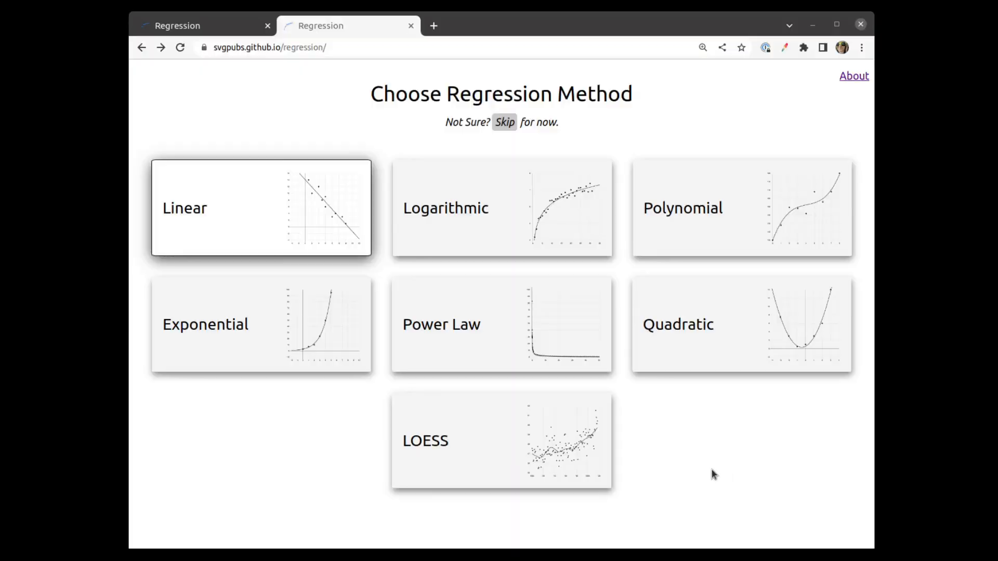
- Switch to the Regression web app, open its About page and highlight the note about handling very large datasets
click(851, 78)
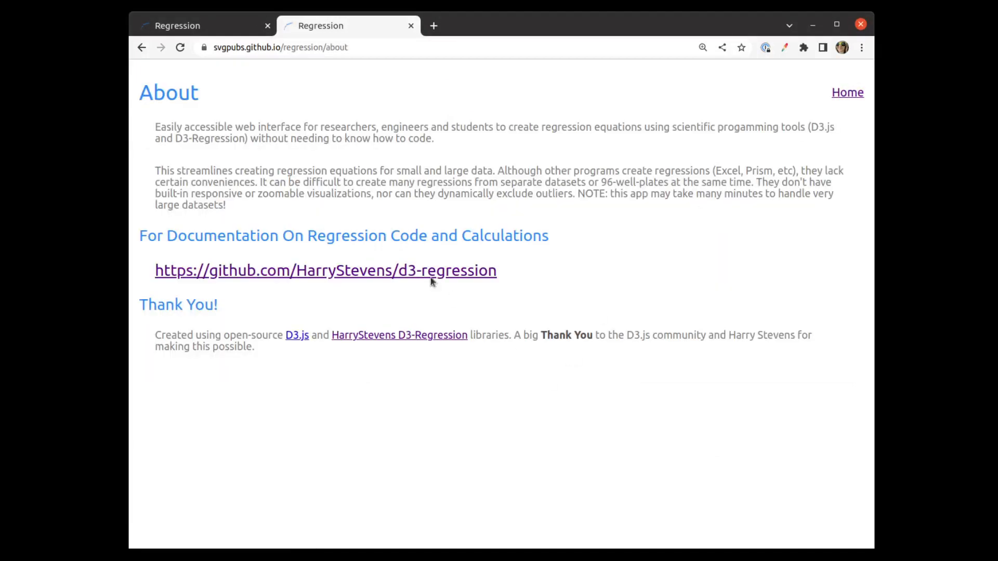
double_click(342, 235)
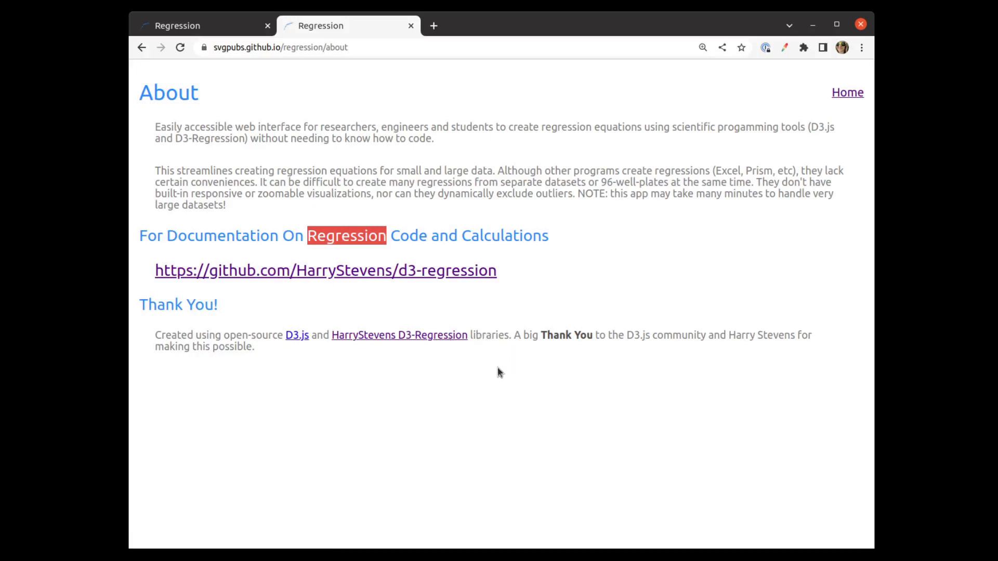
click(568, 269)
drag(670, 196, 706, 197)
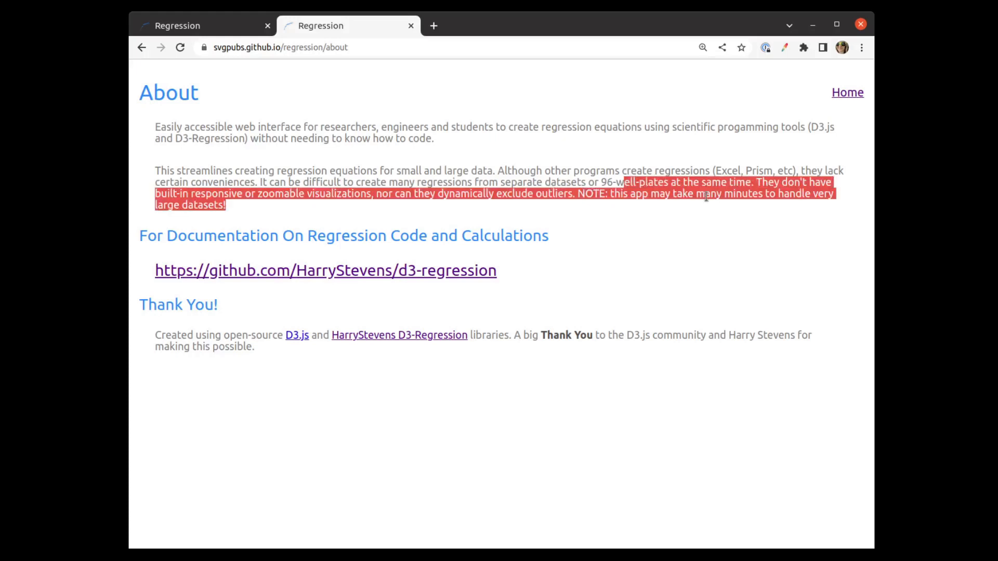
click(673, 197)
drag(578, 195, 595, 210)
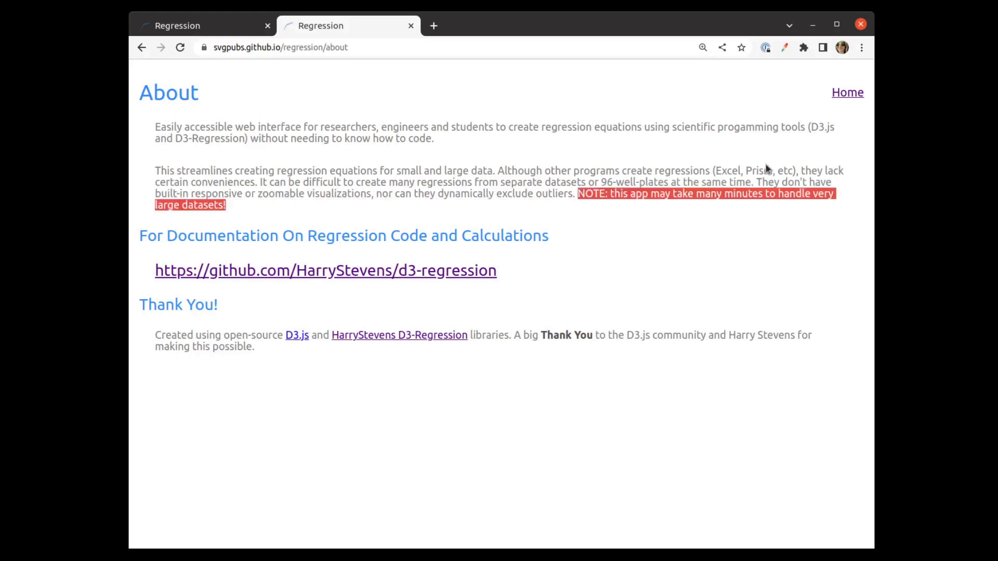